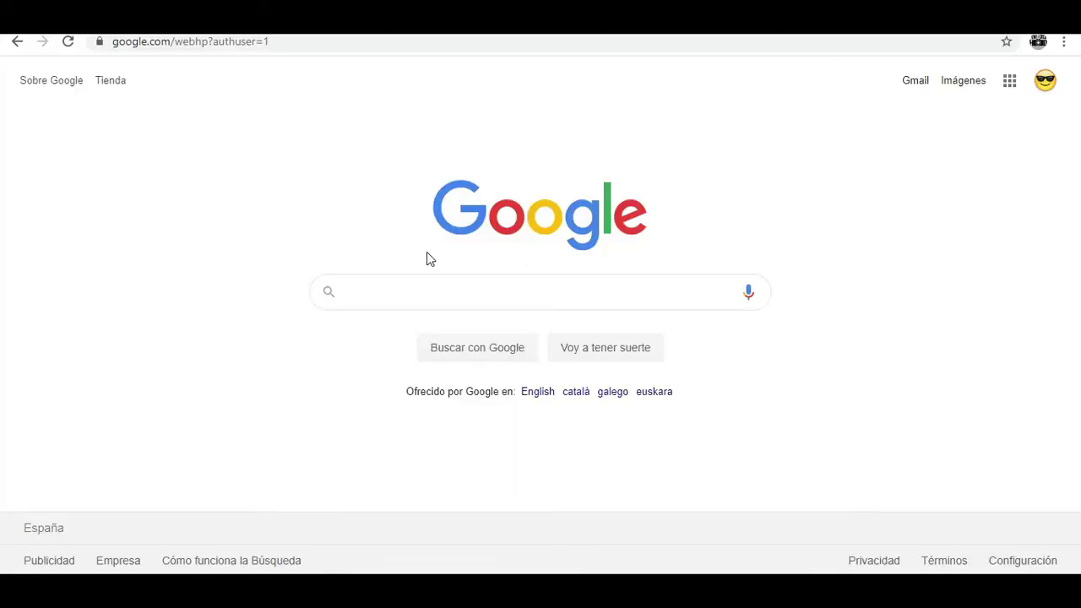
# Search Google Images for 'youtube' and scroll through the YouTube logo results
pyautogui.write('yoube')
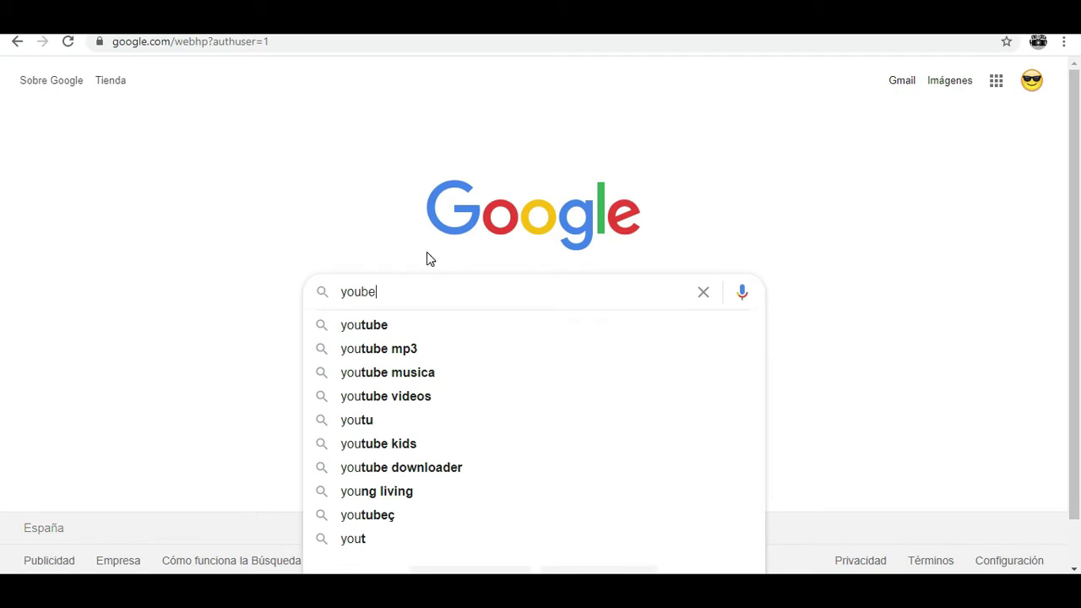
pyautogui.click(426, 326)
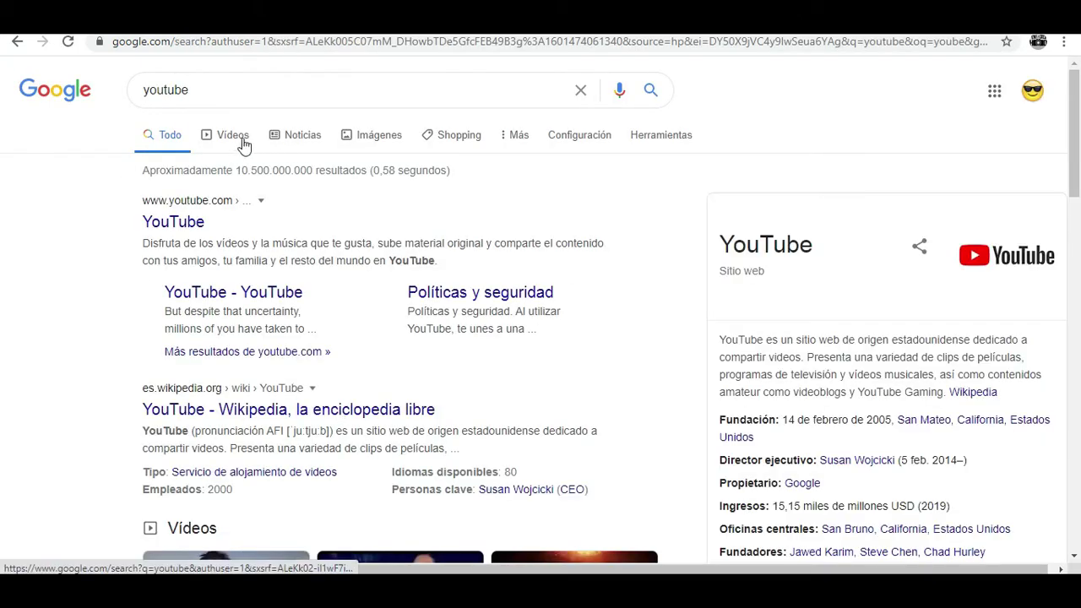
pyautogui.click(377, 137)
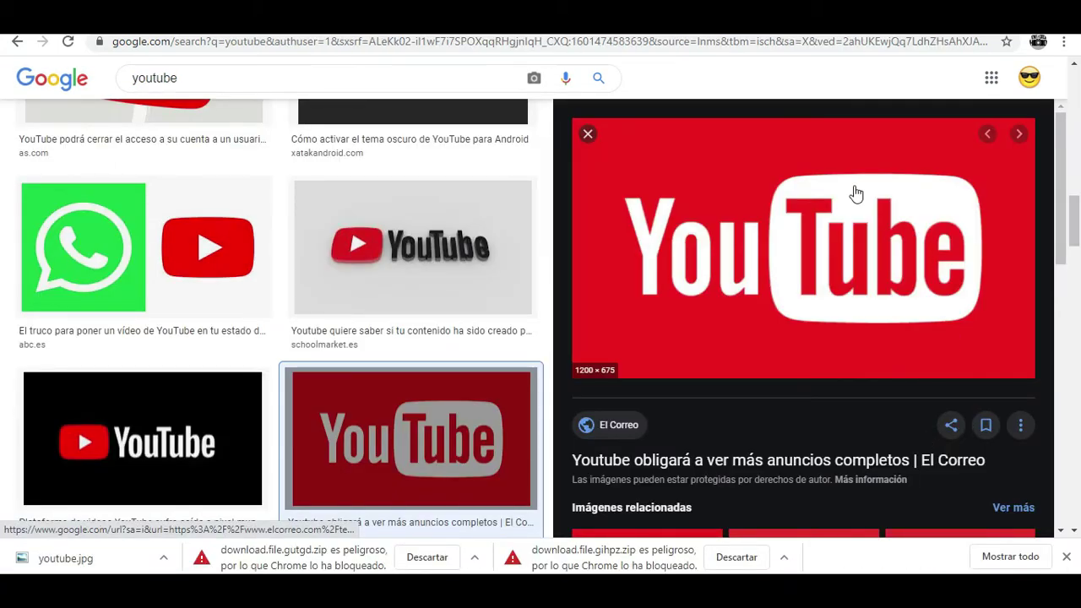
pyautogui.scroll(-1, 362, 265)
pyautogui.scroll(-2, 417, 309)
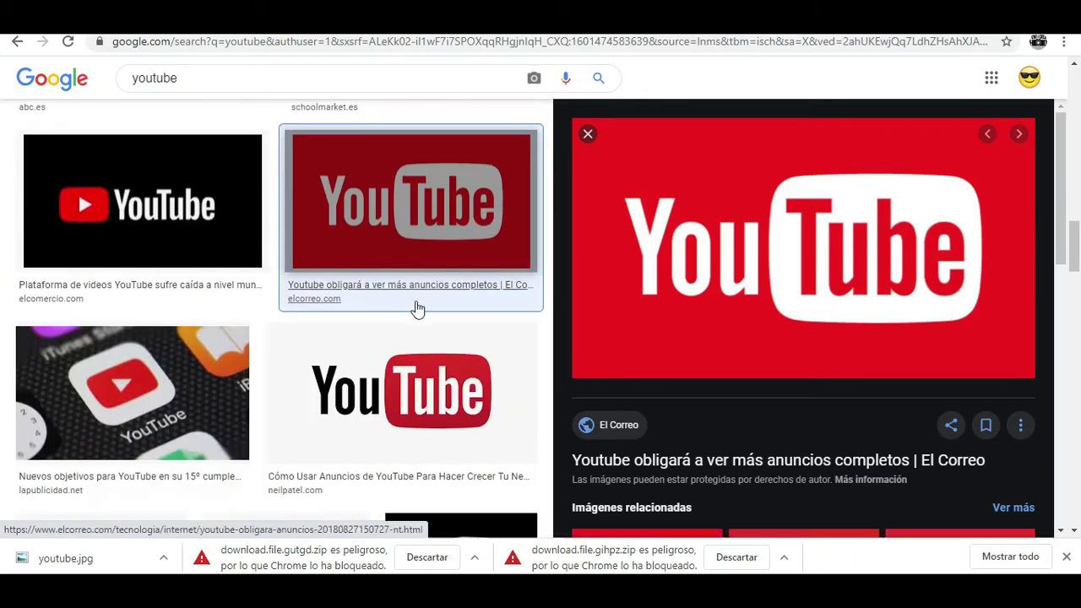
pyautogui.scroll(-3, 417, 318)
pyautogui.scroll(-1, 427, 315)
pyautogui.scroll(-1, 427, 315)
pyautogui.scroll(-1, 429, 326)
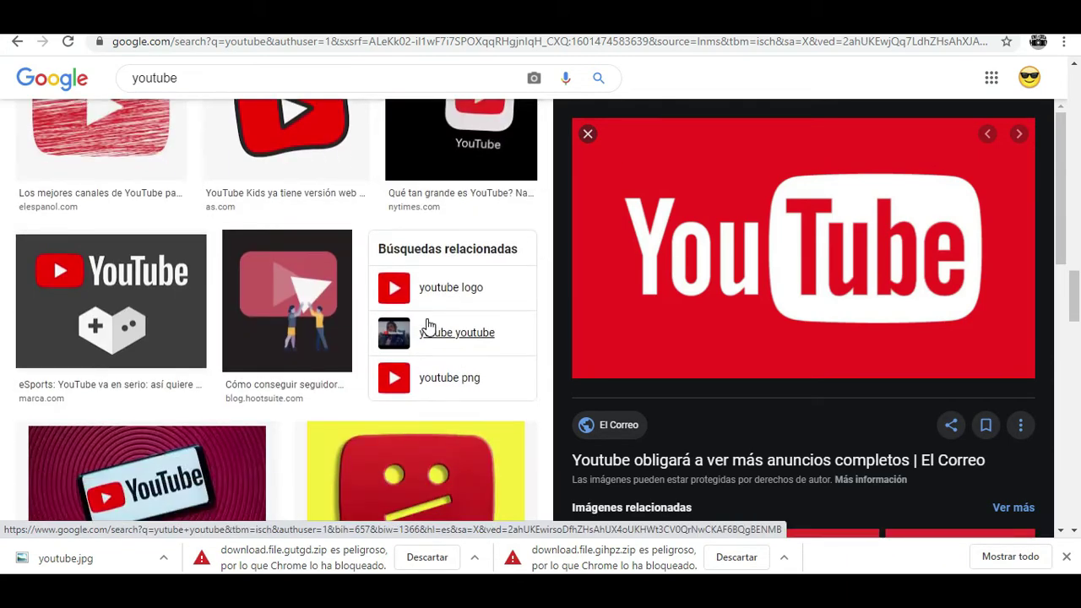
pyautogui.scroll(-4, 429, 326)
pyautogui.scroll(-2, 446, 321)
pyautogui.scroll(-1, 450, 322)
pyautogui.scroll(-3, 454, 321)
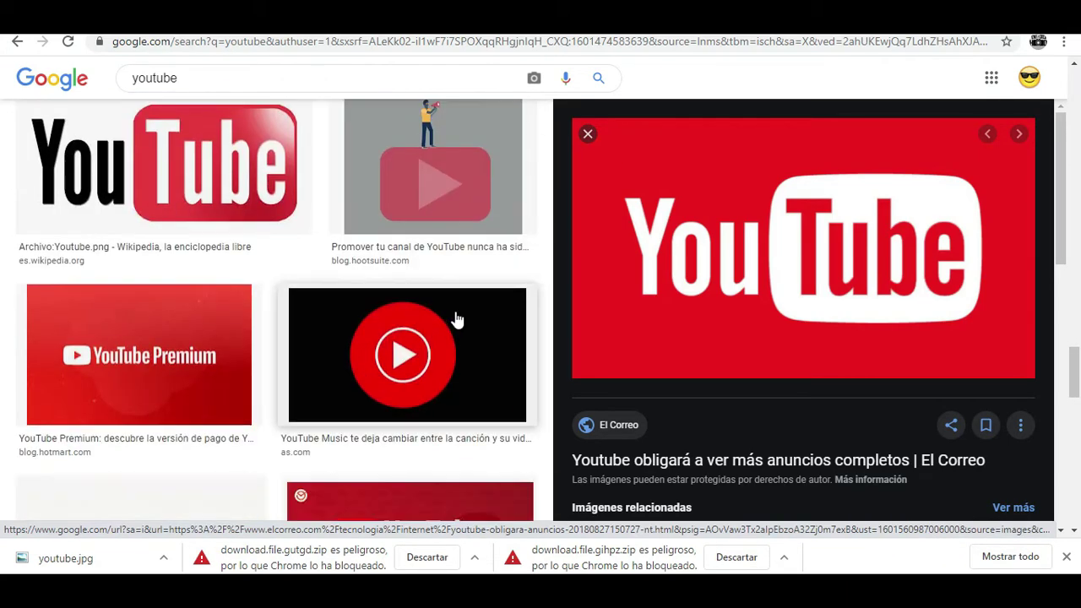
pyautogui.scroll(-1, 473, 317)
pyautogui.scroll(-1, 495, 315)
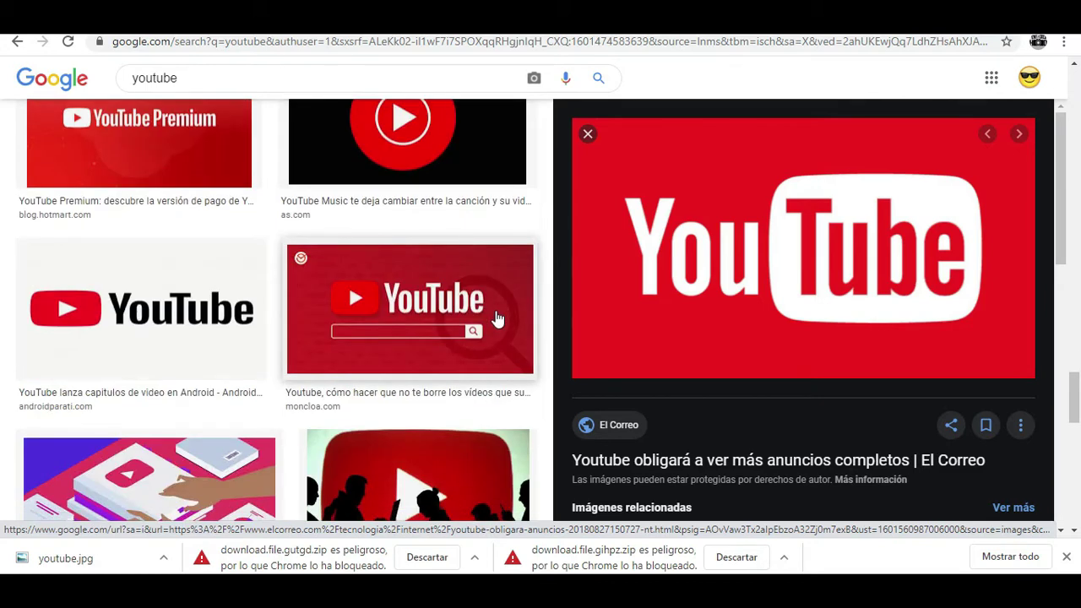
pyautogui.scroll(-2, 496, 319)
pyautogui.scroll(-2, 495, 325)
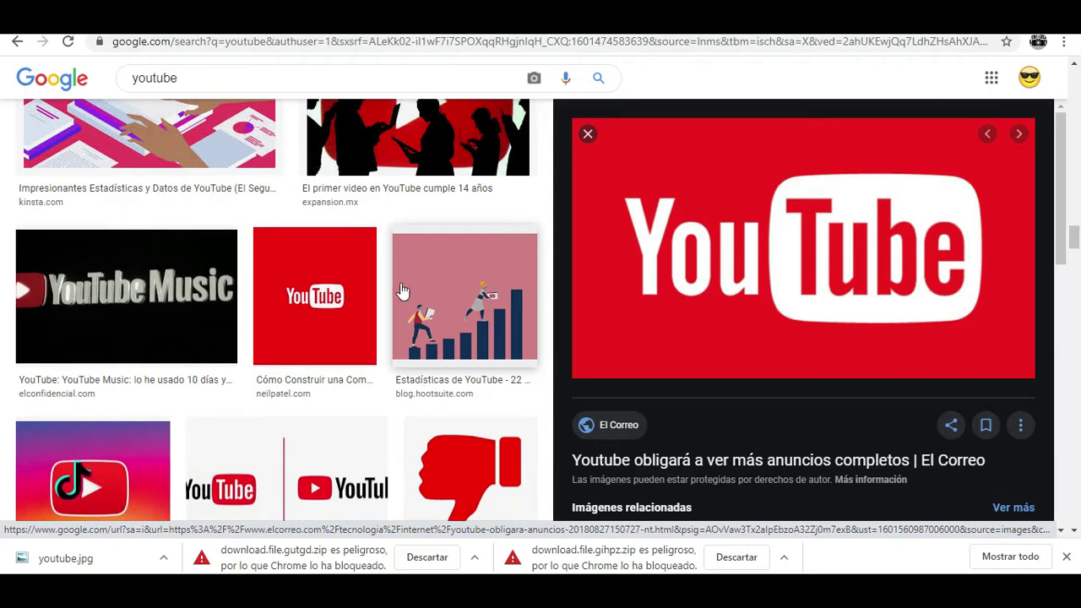
# Save the plain red YouTube logo image from the results as youtube.png
pyautogui.click(333, 305)
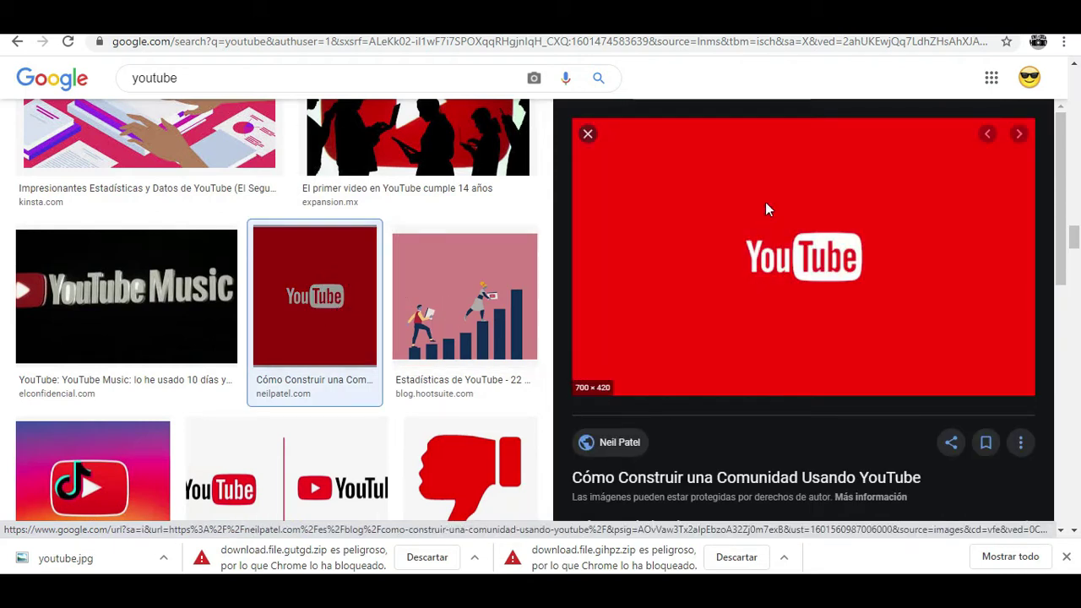
pyautogui.rightClick(765, 202)
pyautogui.click(796, 366)
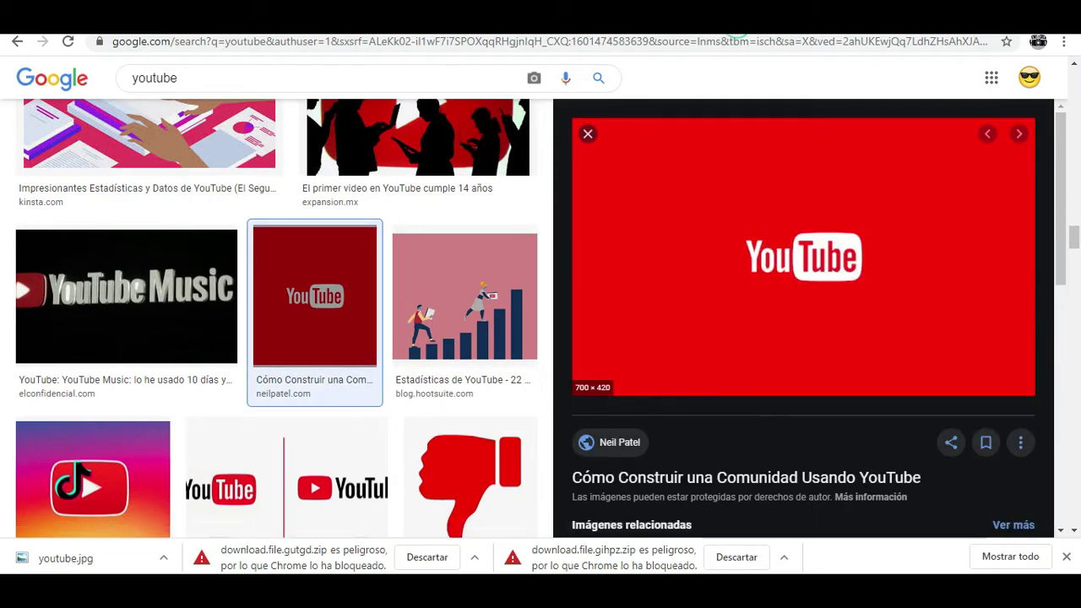
pyautogui.rightClick(743, 209)
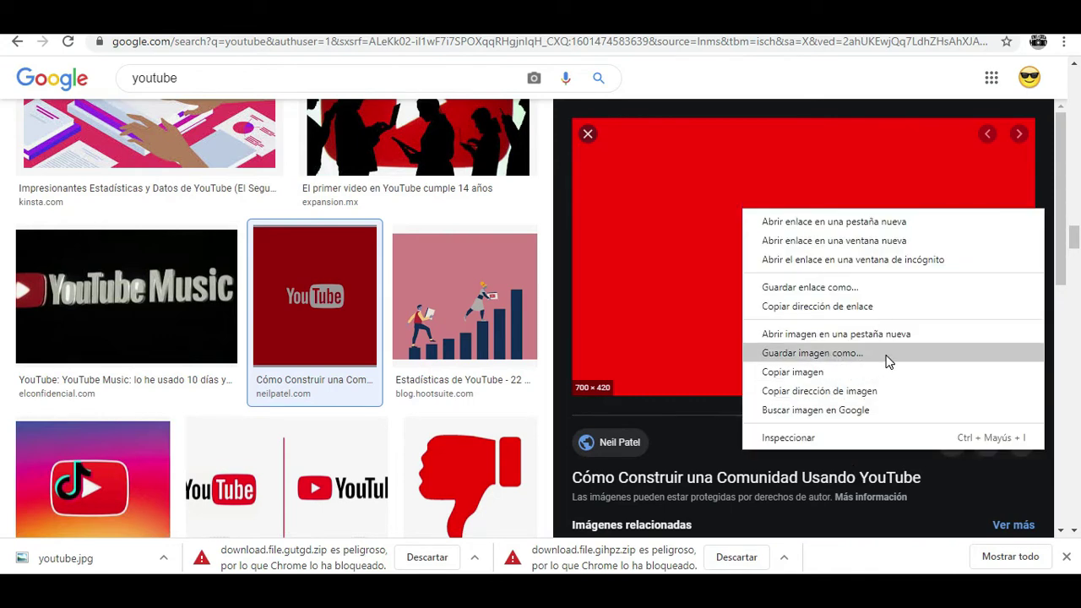
pyautogui.click(889, 361)
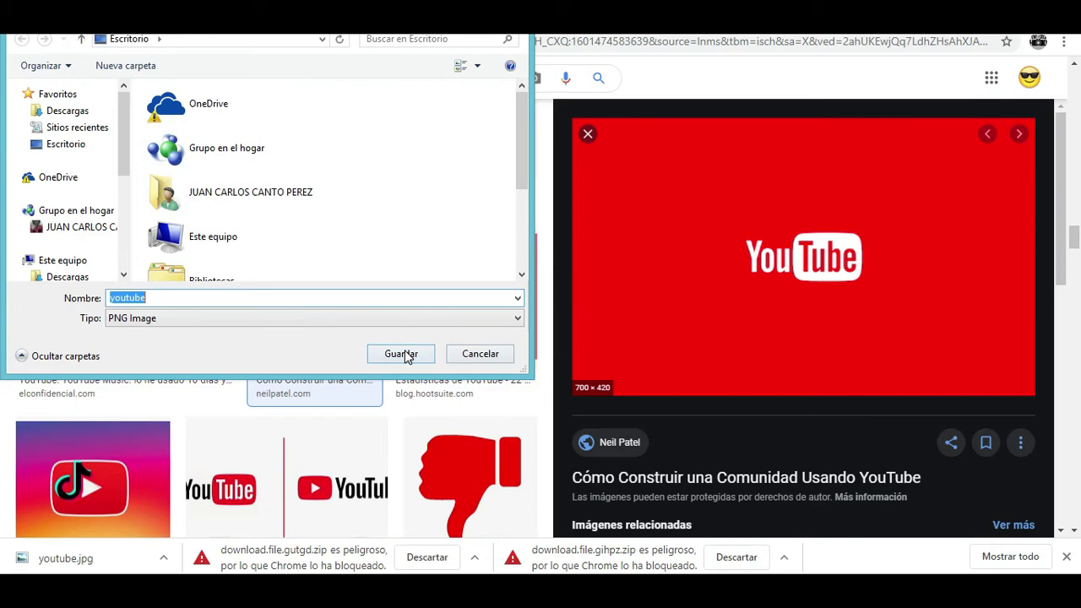
pyautogui.click(402, 354)
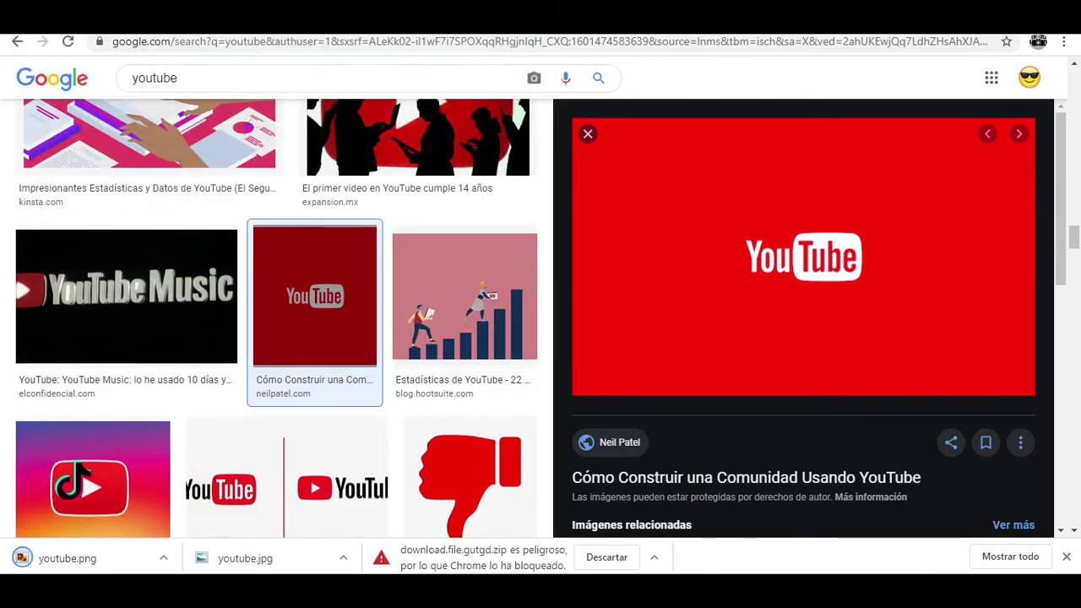
pyautogui.click(18, 561)
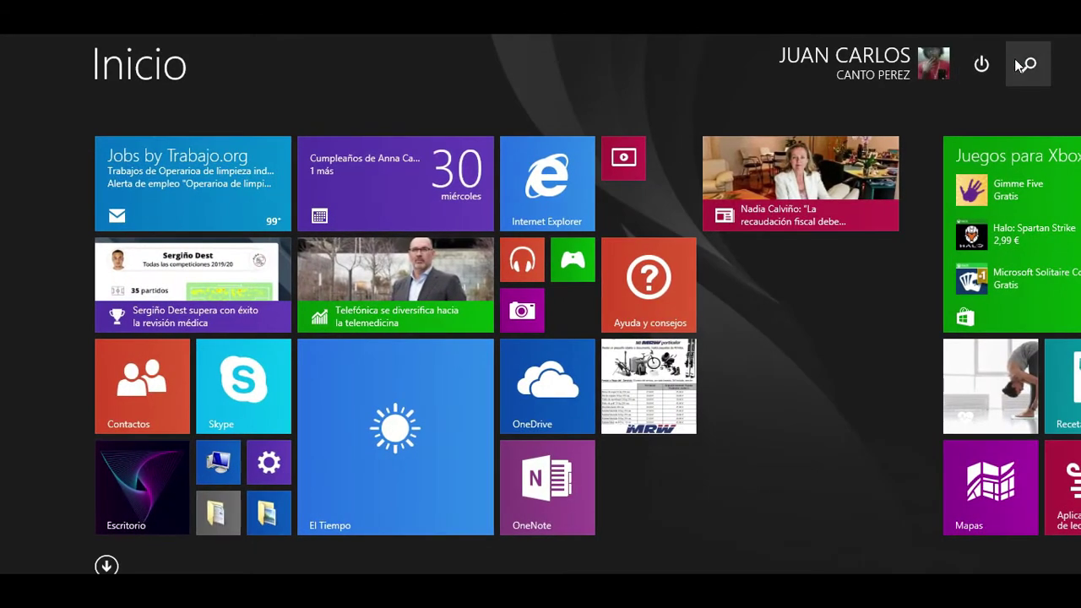
# Find PhotoScape through Start screen search and launch its Editor
pyautogui.click(1026, 65)
pyautogui.write('photoScape')
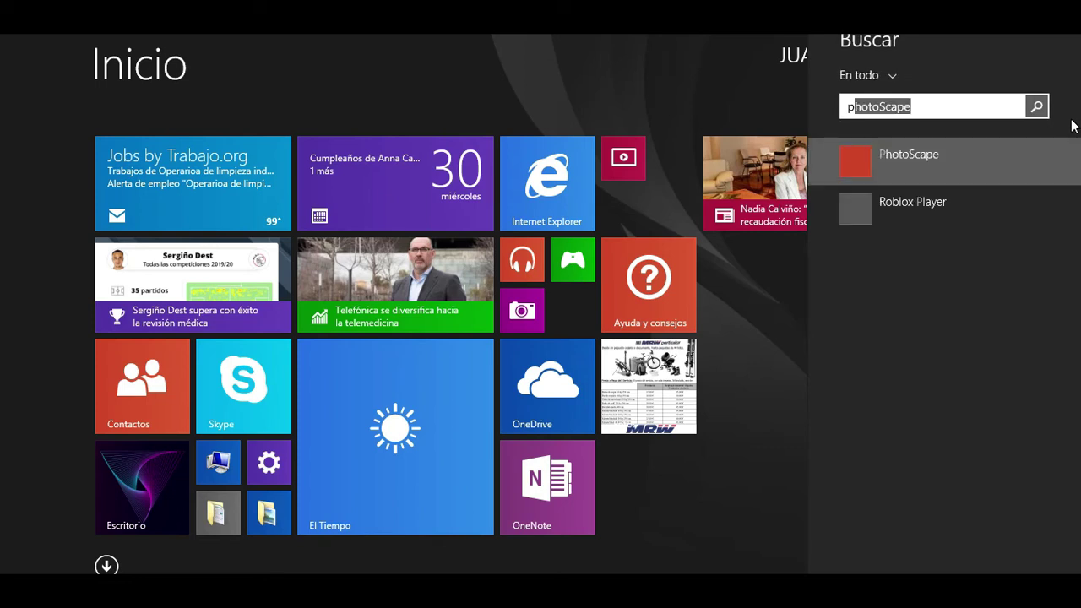
pyautogui.click(888, 162)
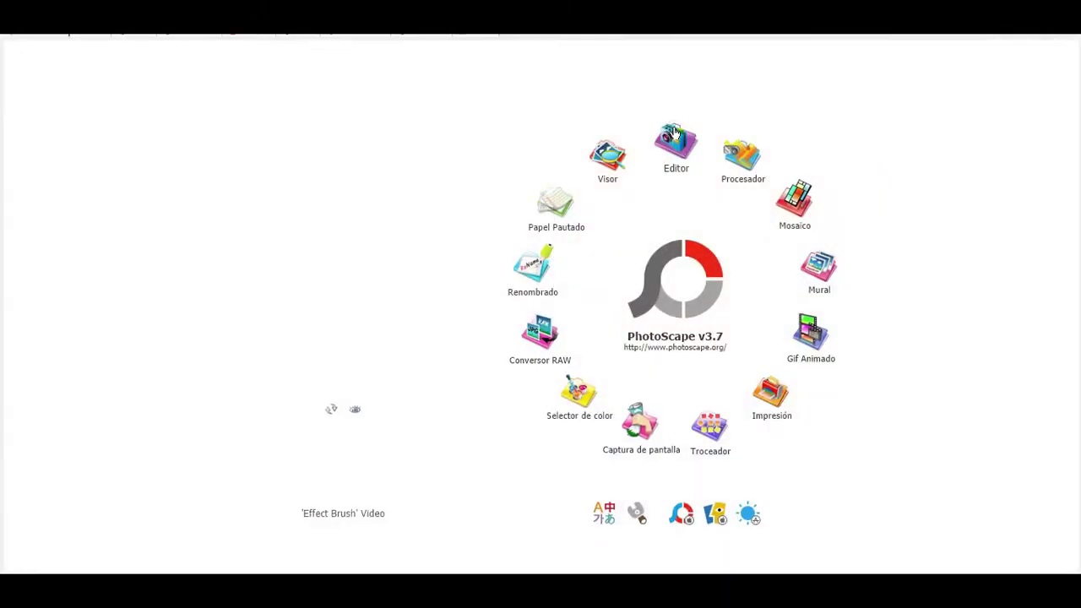
pyautogui.click(679, 150)
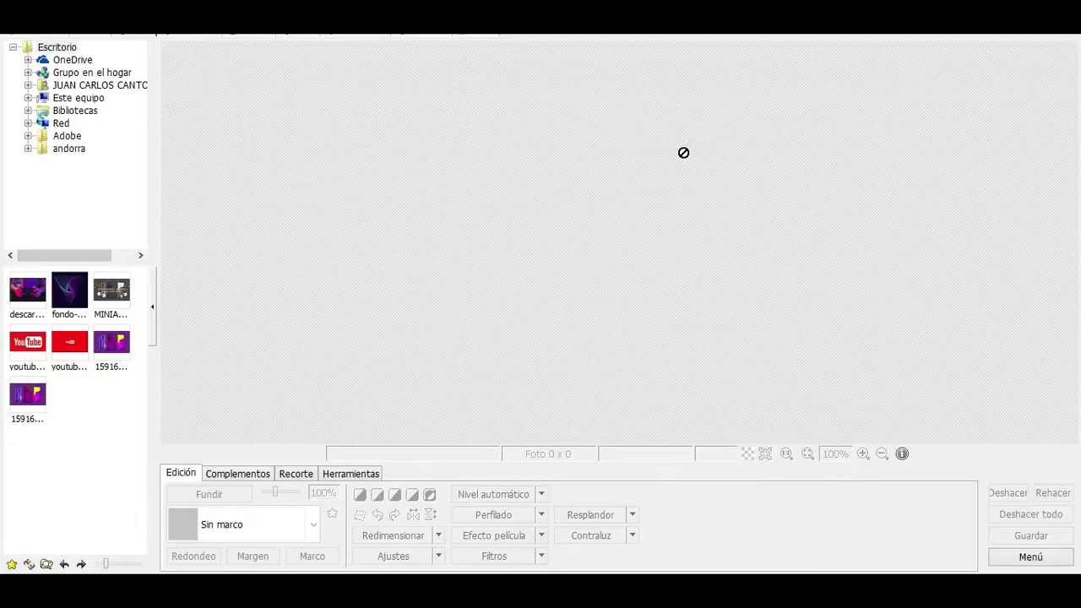
# Load youtube.png and apply grayscale then sepia to darken its red background
pyautogui.click(80, 344)
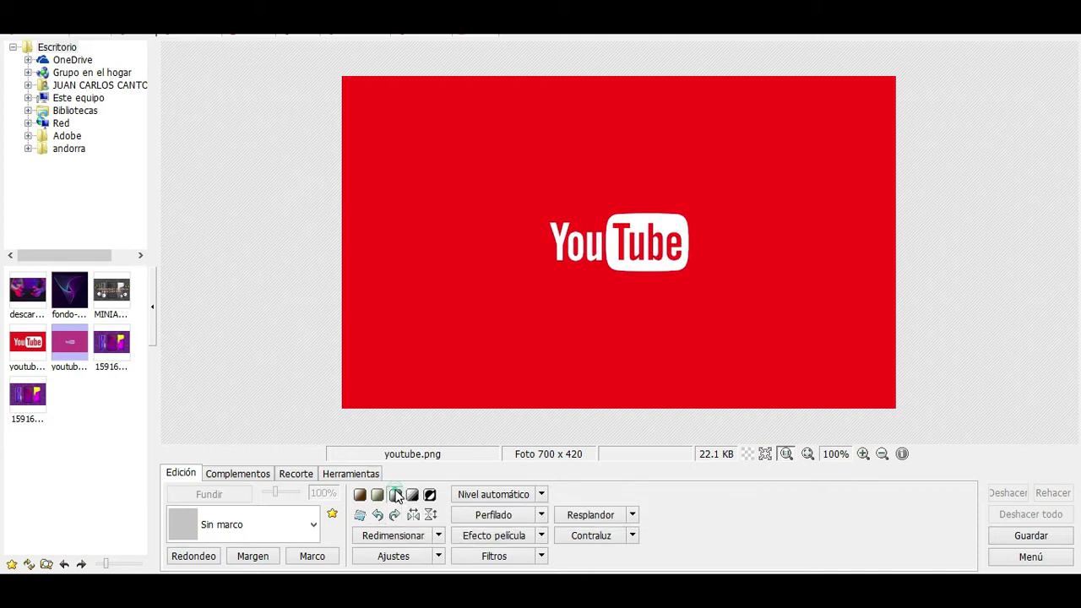
pyautogui.click(395, 495)
pyautogui.click(377, 495)
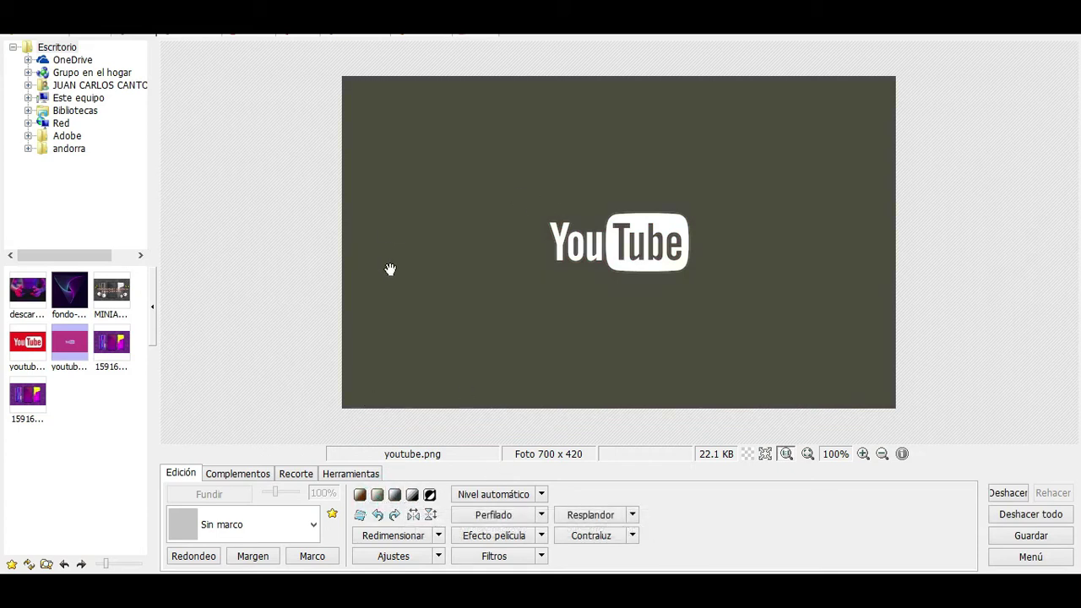
pyautogui.click(255, 475)
# Add a text box and move it below the YouTube logo
pyautogui.click(195, 514)
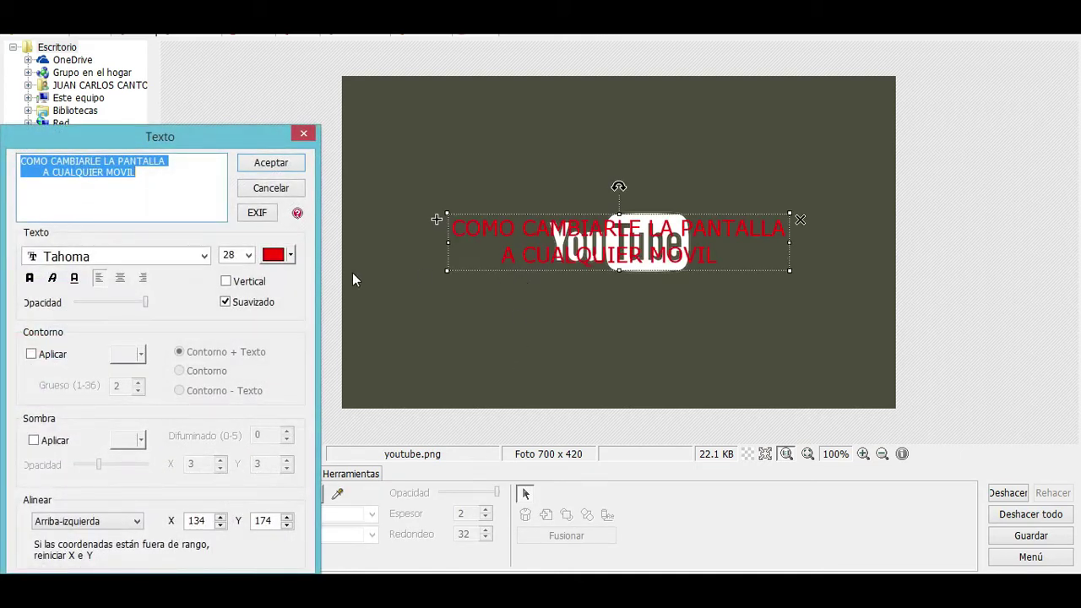
pyautogui.moveTo(138, 139); pyautogui.dragTo(194, 71)
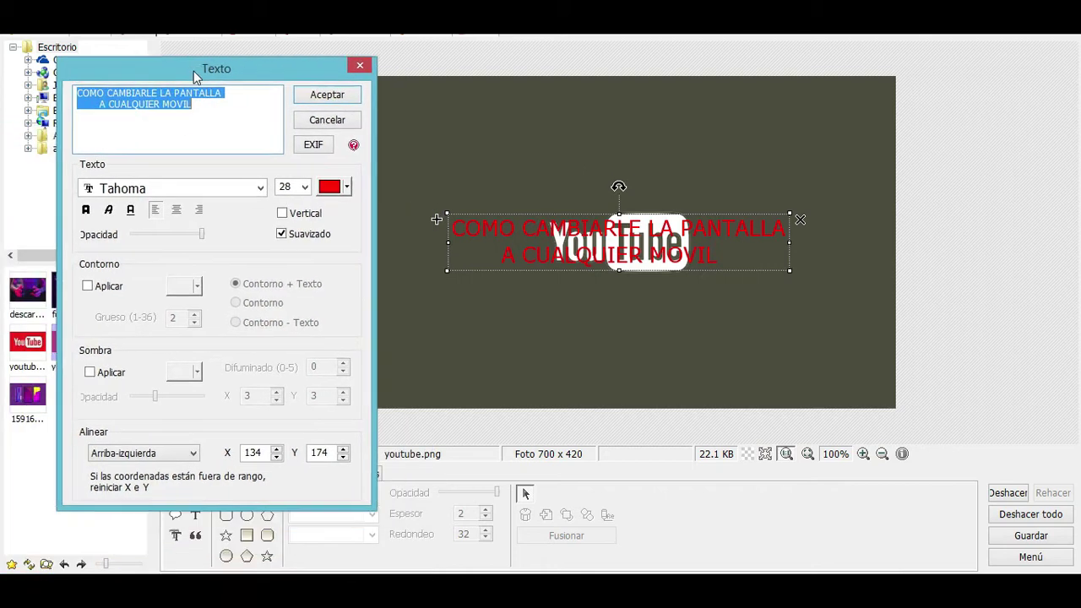
pyautogui.click(619, 249)
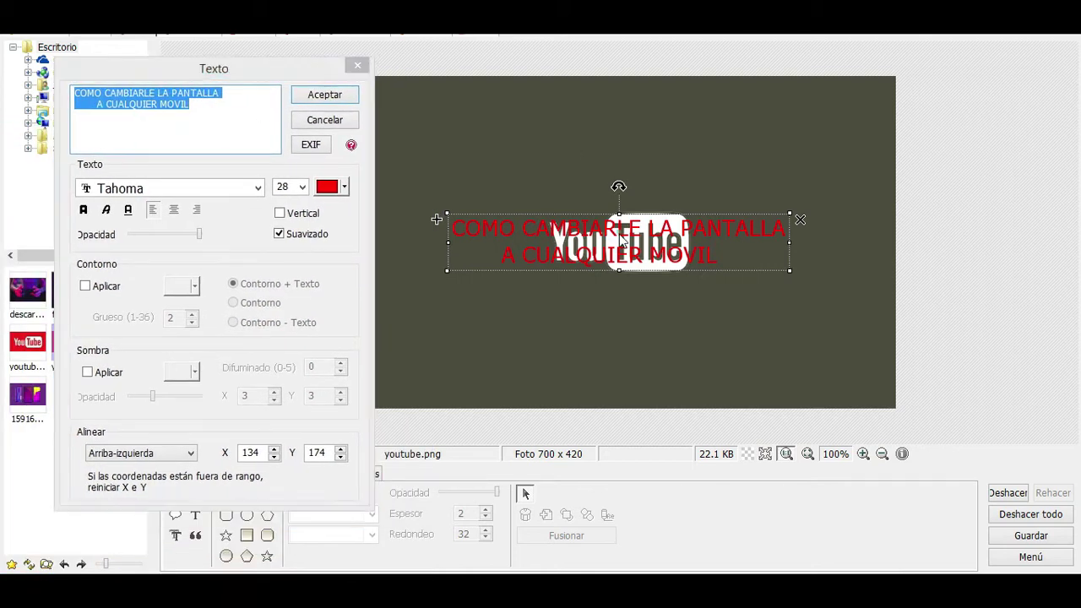
pyautogui.click(325, 95)
pyautogui.moveTo(680, 231)
pyautogui.mouseDown()
pyautogui.moveTo(664, 333)
pyautogui.moveTo(655, 321)
pyautogui.mouseUp()
pyautogui.doubleClick(655, 321)
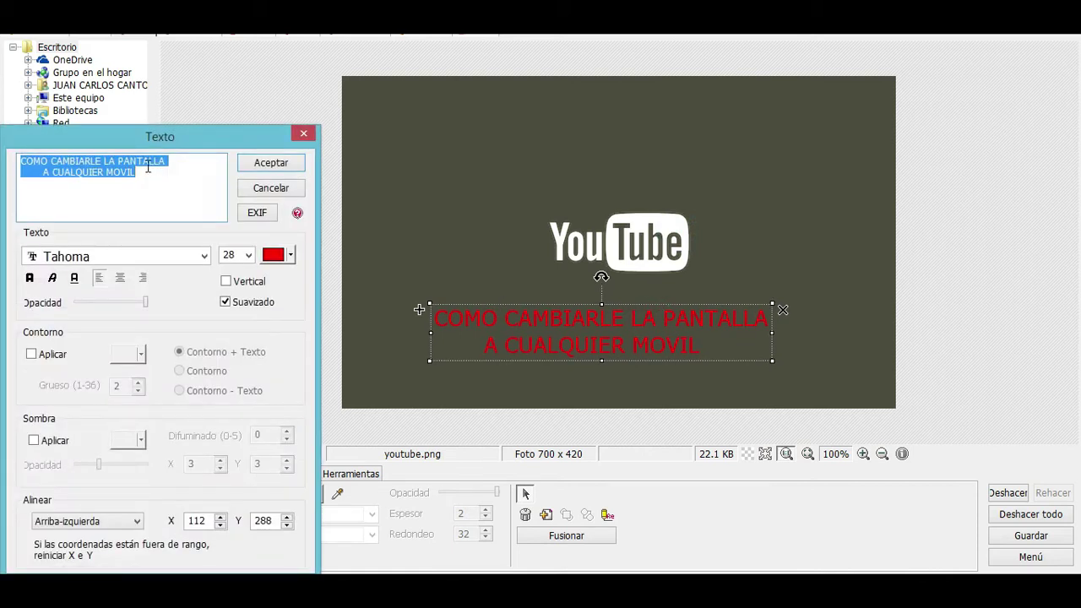
# Replace the text with 'COMO HACER UNA MINUTURA PARA TU VIDEO YOUTUBE'
pyautogui.press('BackSpace')
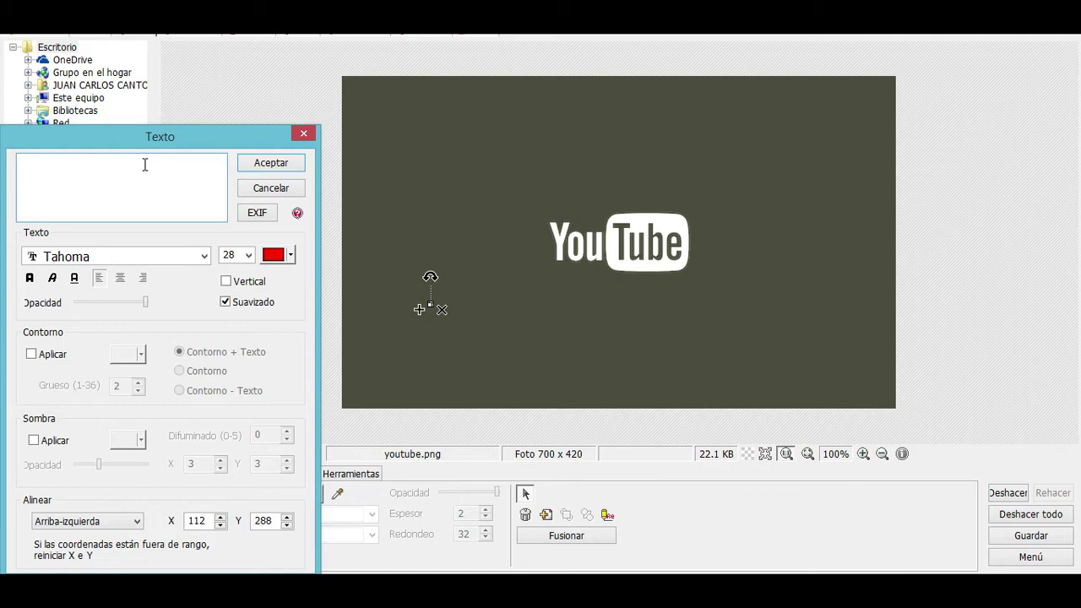
pyautogui.write('como l')
pyautogui.press('BackSpace')
pyautogui.press('BackSpace')
pyautogui.press('BackSpace')
pyautogui.press('BackSpace')
pyautogui.press('BackSpace')
pyautogui.press('BackSpace')
pyautogui.write('COMO HACER UNA MINUTURA PARA TU')
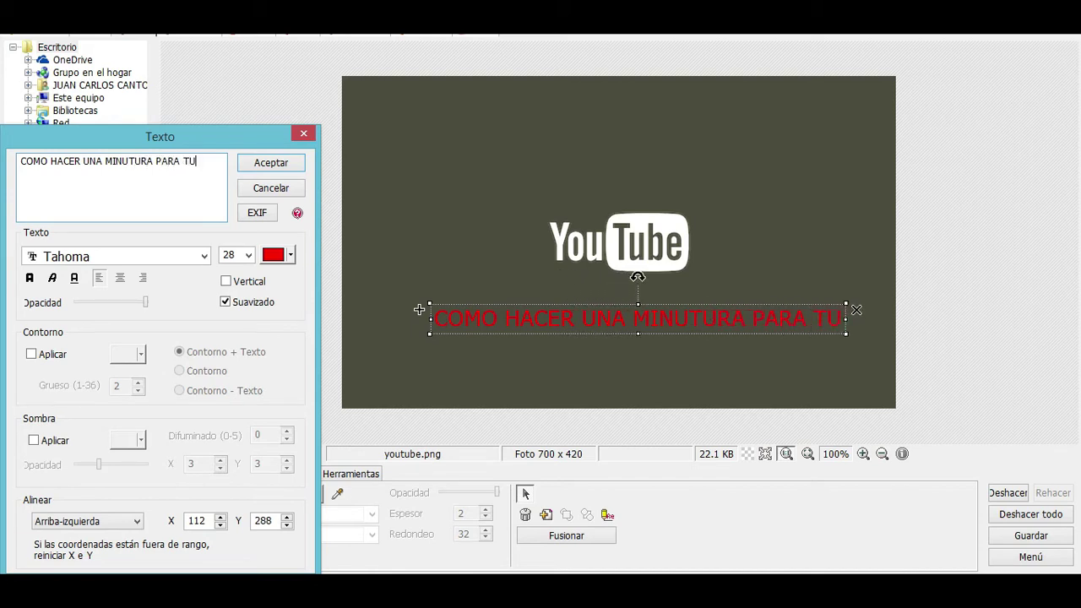
pyautogui.write(' TU')
pyautogui.press('BackSpace')
pyautogui.press('BackSpace')
pyautogui.press('BackSpace')
pyautogui.write('CANAL')
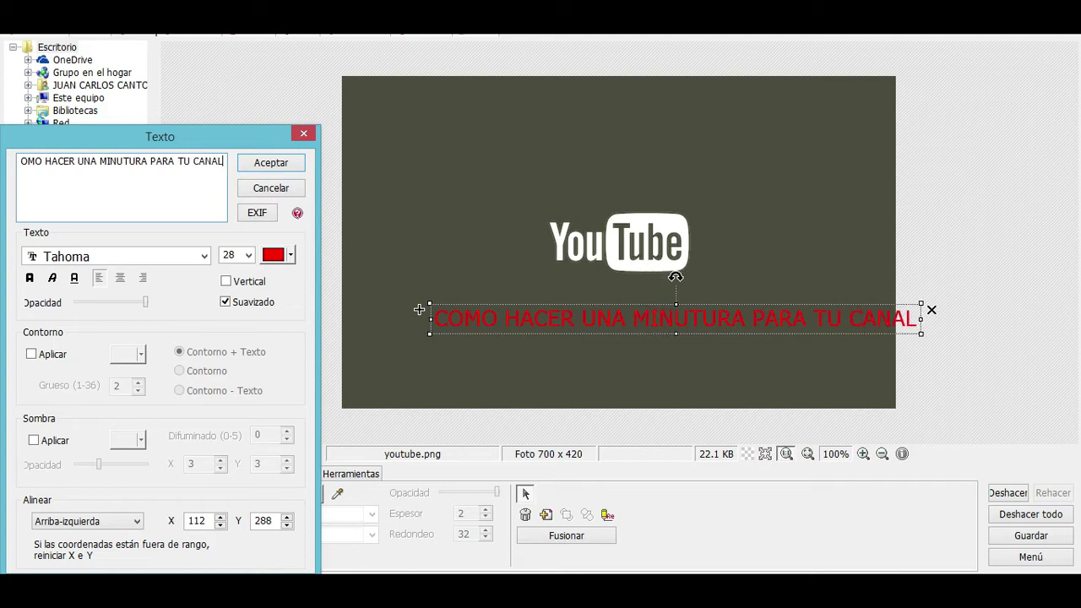
pyautogui.write(' DE')
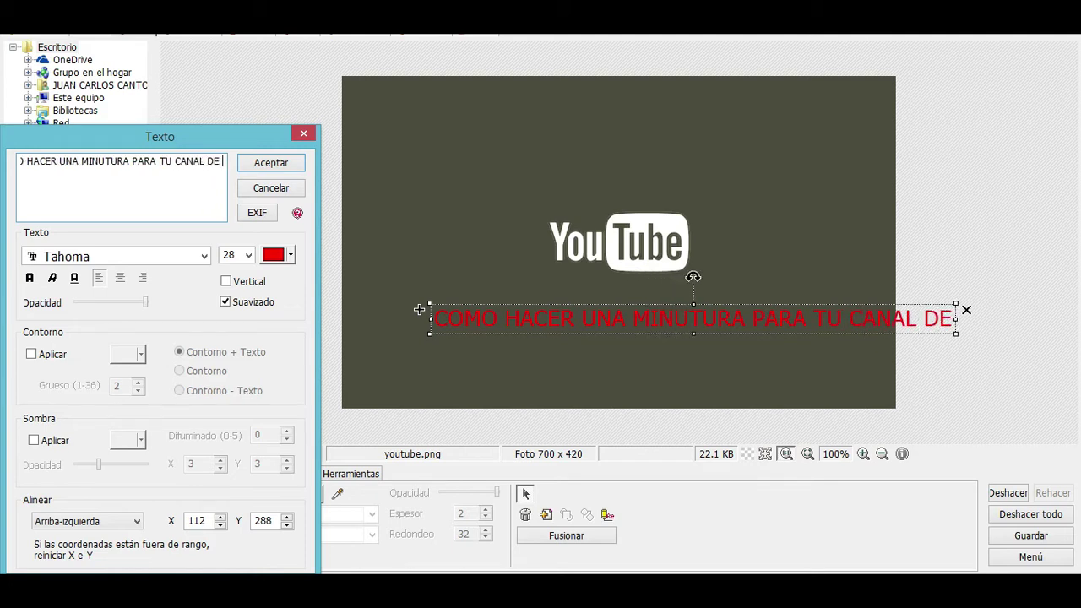
pyautogui.press('BackSpace')
pyautogui.press('BackSpace')
pyautogui.press('BackSpace')
pyautogui.press('BackSpace')
pyautogui.press('BackSpace')
pyautogui.press('BackSpace')
pyautogui.press('BackSpace')
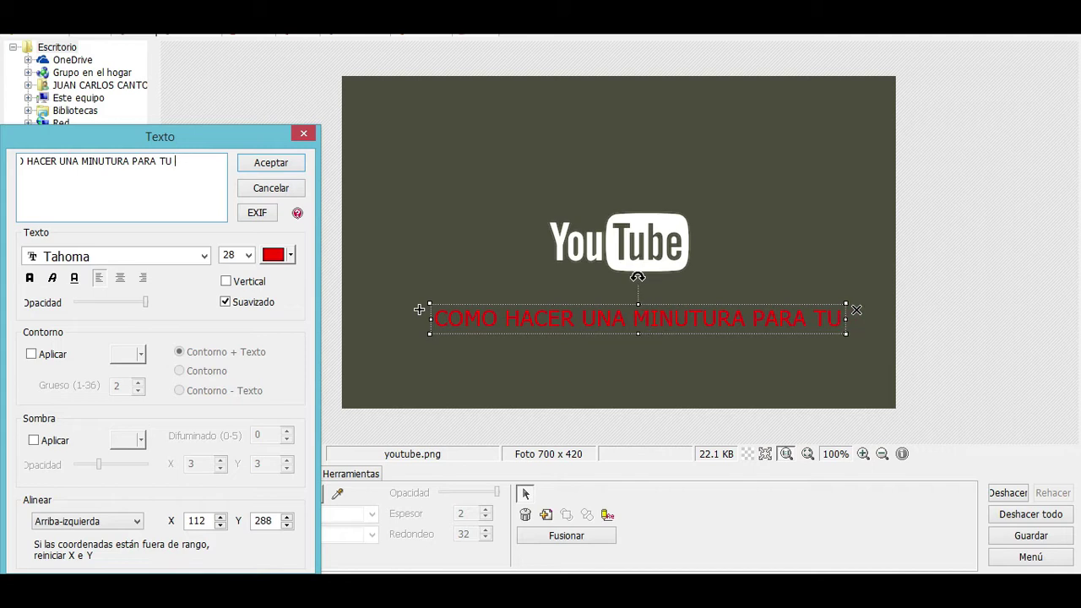
pyautogui.write('VIDEO YOUTUBE')
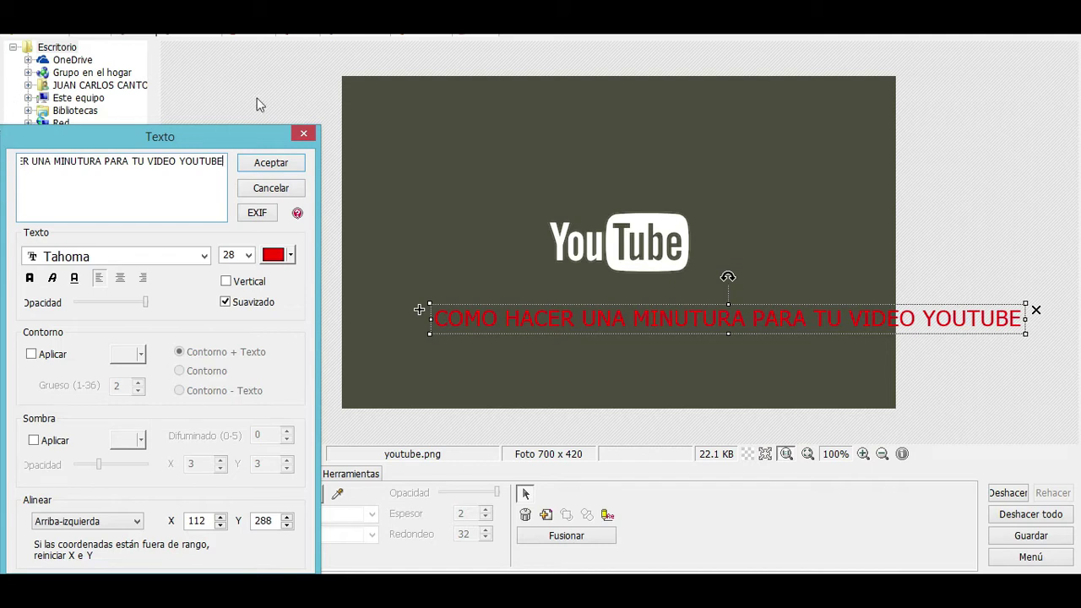
# Break the title after PARA, indent the second line, and nudge it into place
pyautogui.click(132, 160)
pyautogui.press('Return')
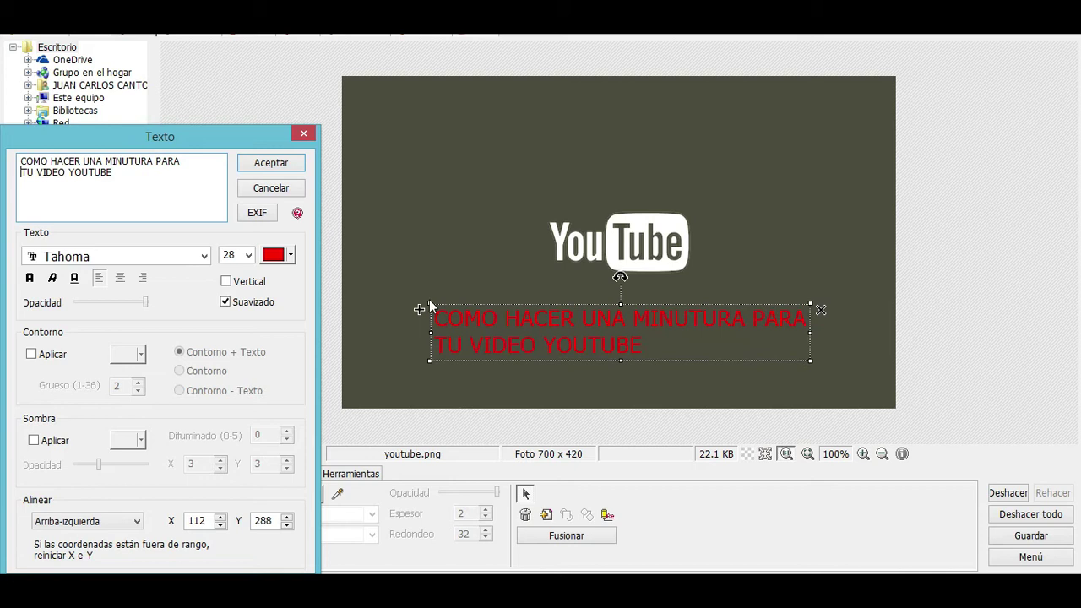
pyautogui.click(23, 172)
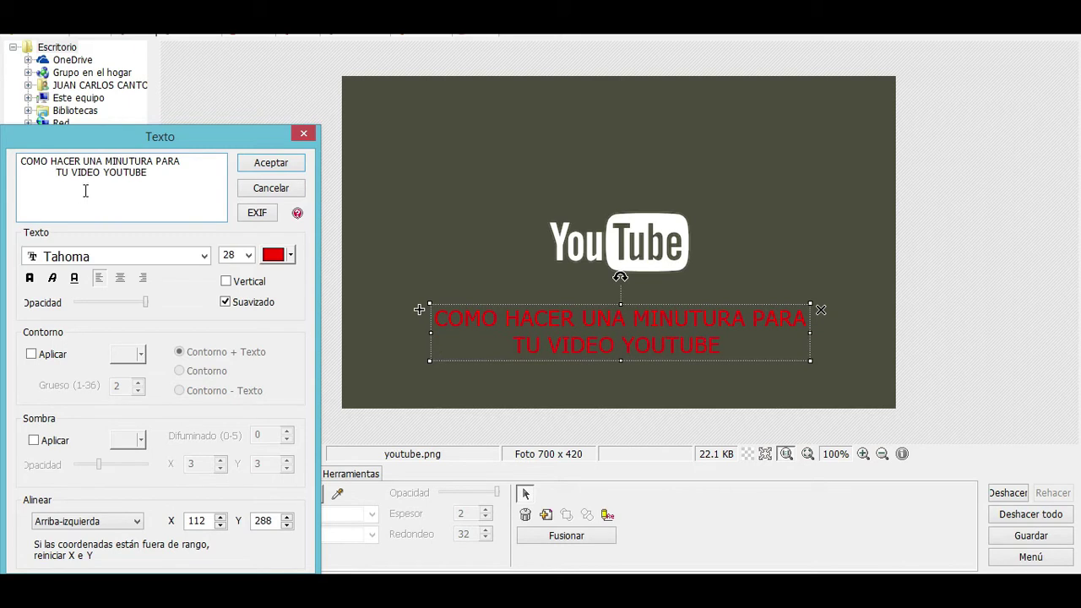
pyautogui.click(271, 163)
pyautogui.moveTo(680, 323); pyautogui.dragTo(697, 306)
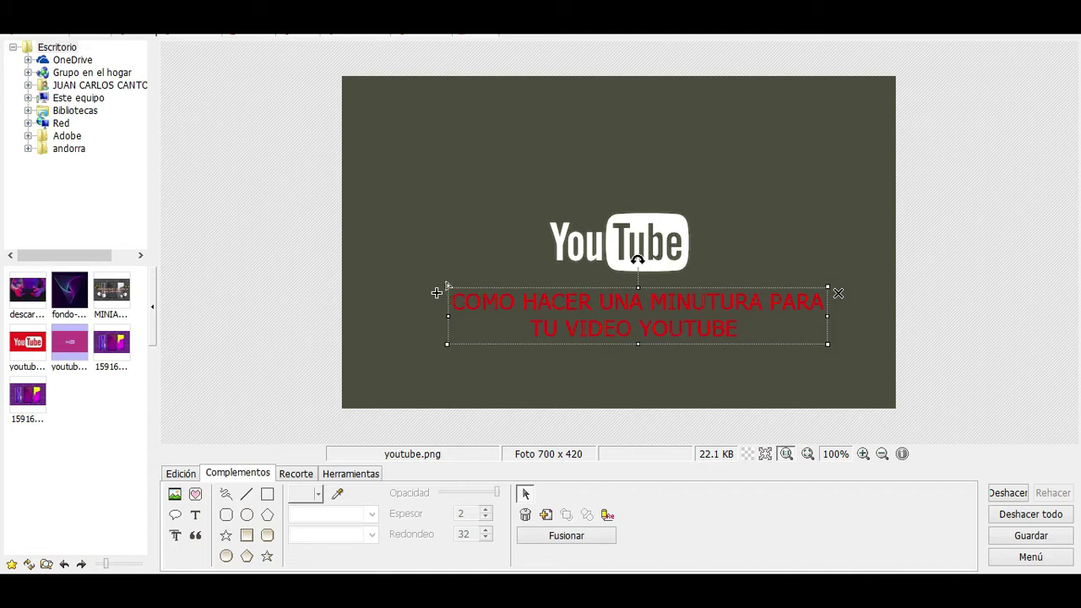
# Enlarge the red two-line title and centre it beneath the YouTube logo
pyautogui.moveTo(447, 287); pyautogui.dragTo(333, 274)
pyautogui.moveTo(583, 316); pyautogui.dragTo(623, 325)
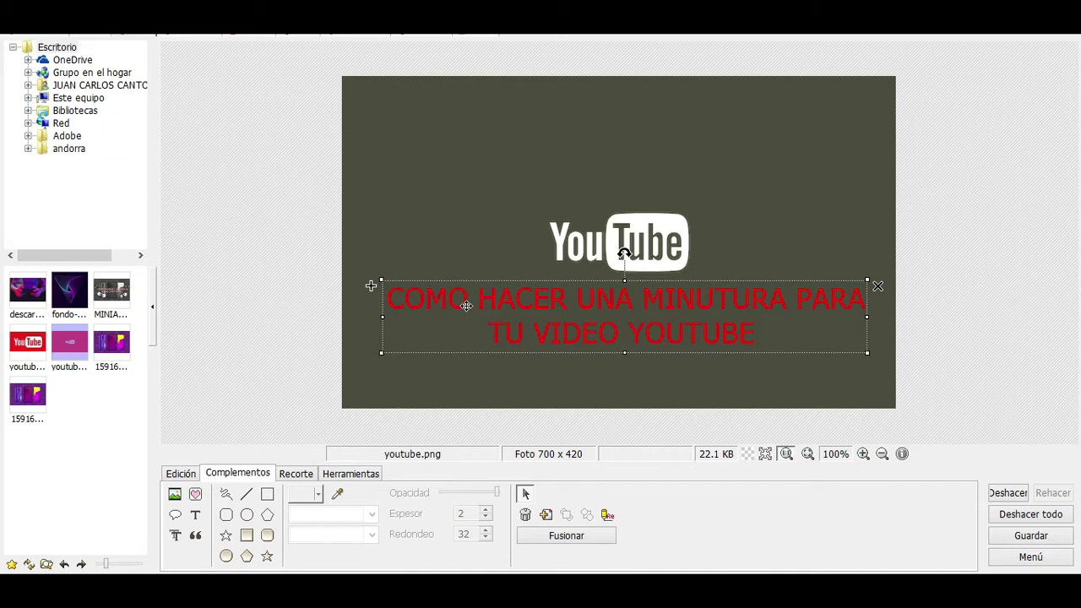
pyautogui.click(950, 231)
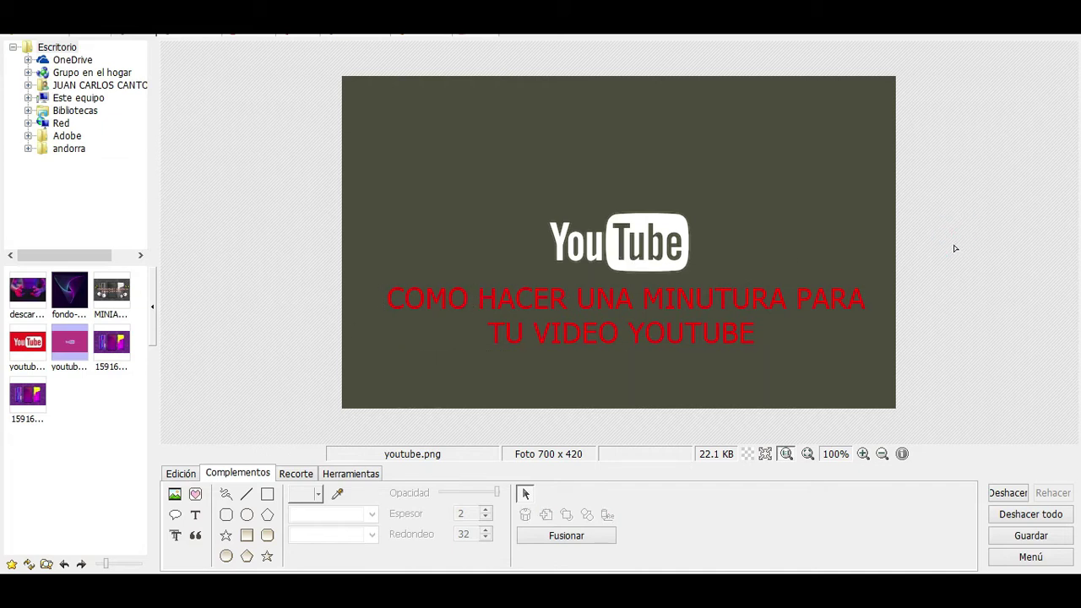
# Move the red title above the YouTube logo and paste a duplicate of it
pyautogui.doubleClick(739, 333)
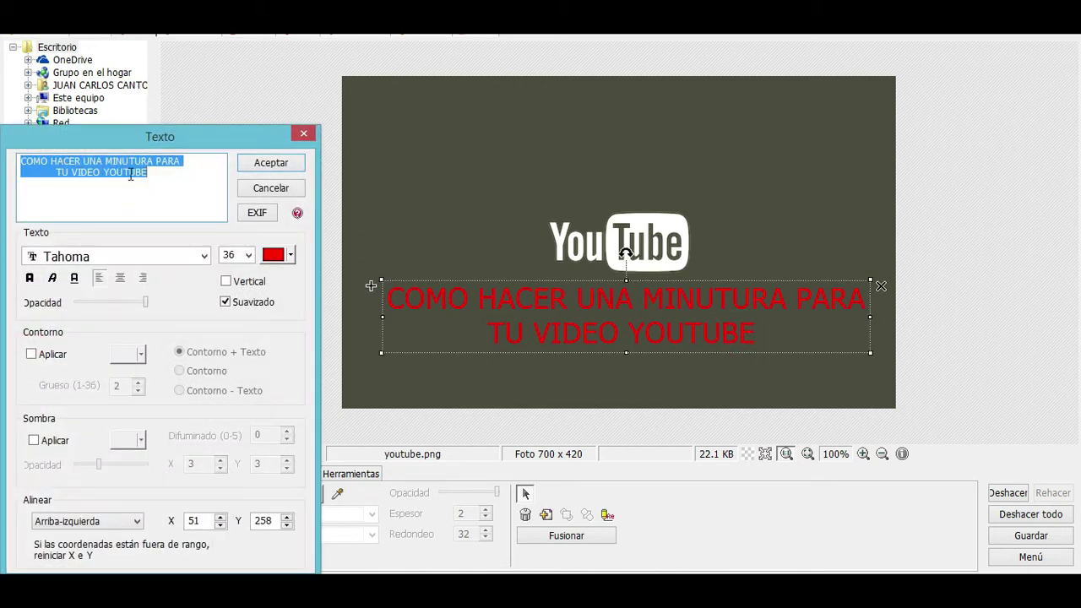
pyautogui.click(154, 175)
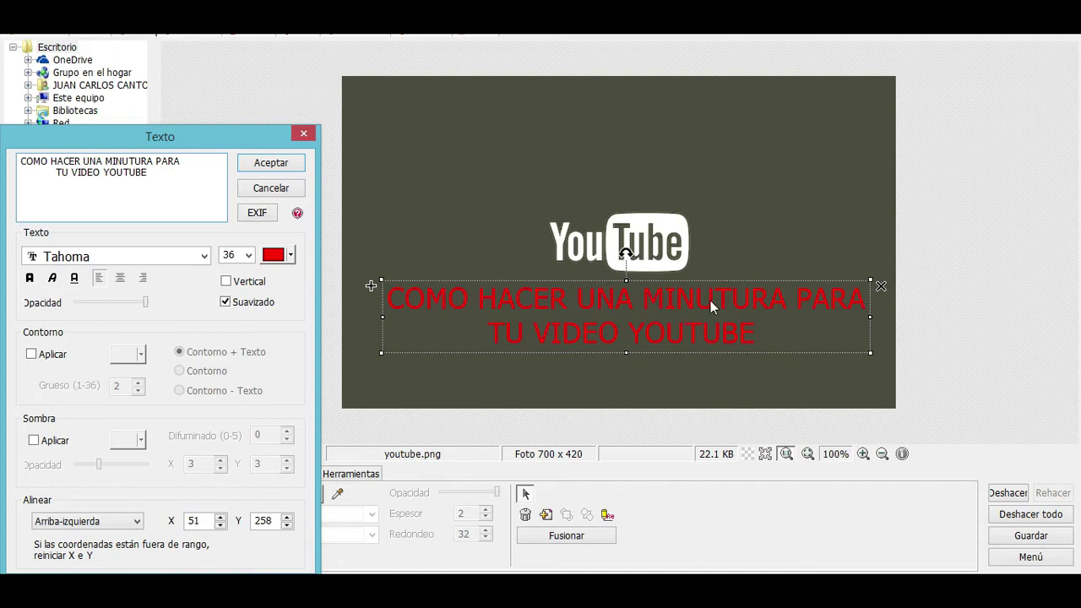
pyautogui.click(271, 162)
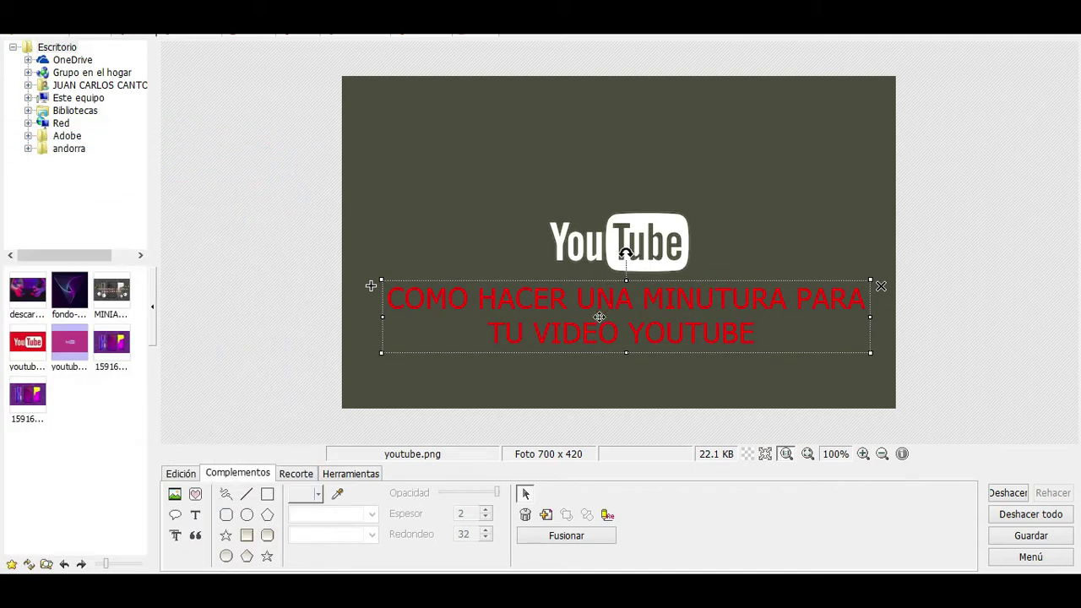
pyautogui.moveTo(639, 316); pyautogui.dragTo(641, 148)
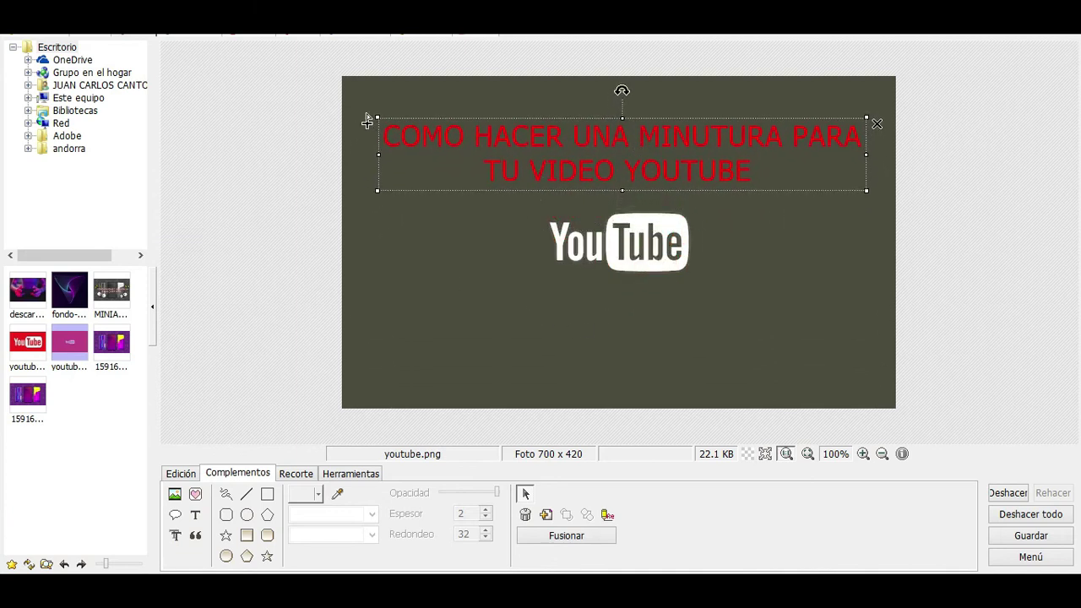
pyautogui.hotkey('ctrl', 'c')
pyautogui.hotkey('ctrl', 'v')
# Move the duplicate below the logo and change its text to 'EN PHOTOSCAPE'
pyautogui.moveTo(629, 153); pyautogui.dragTo(639, 341)
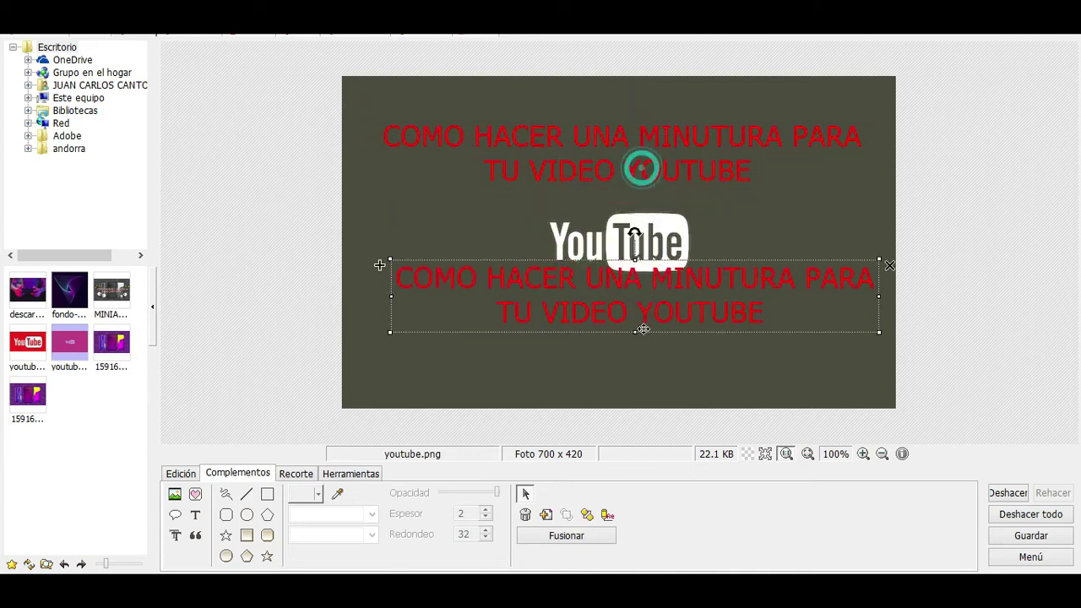
pyautogui.doubleClick(639, 340)
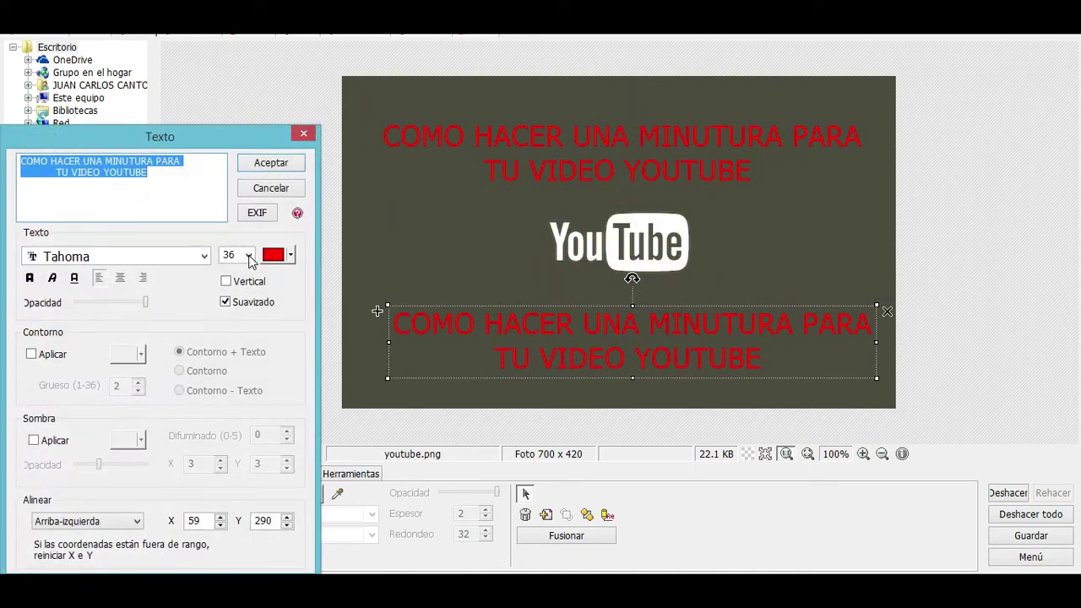
pyautogui.write('EN')
pyautogui.write('PHOTOS')
pyautogui.press('BackSpace')
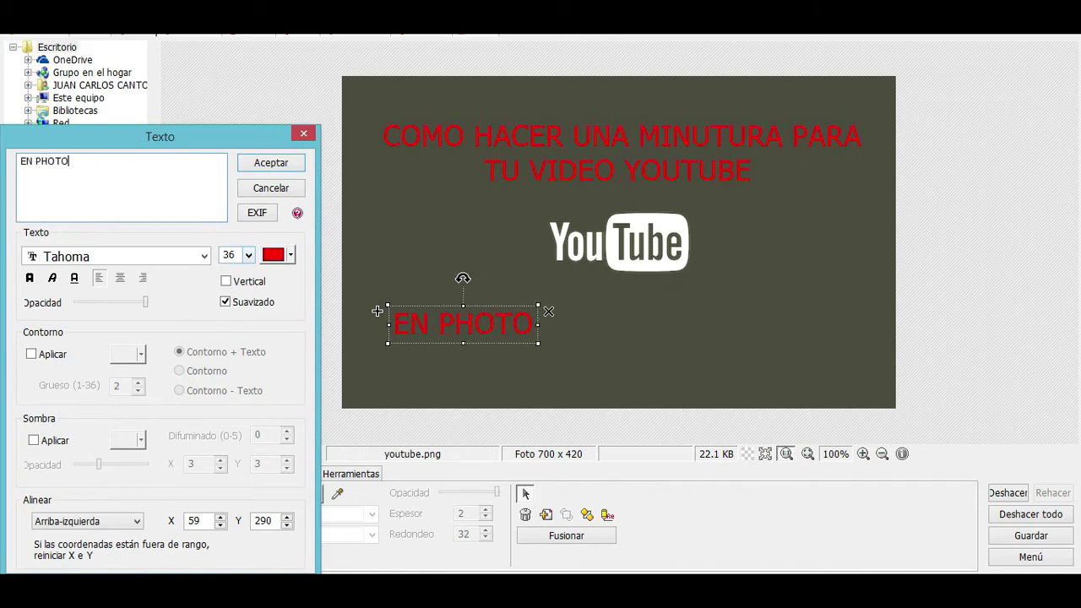
pyautogui.write('SCA')
pyautogui.press('BackSpace')
pyautogui.press('BackSpace')
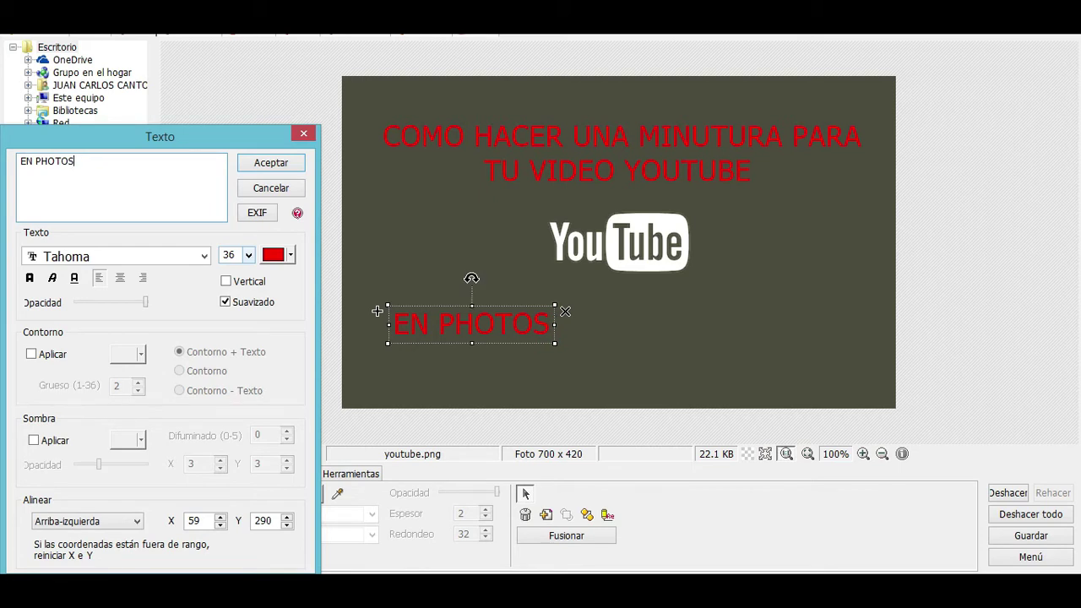
pyautogui.write('CAPE')
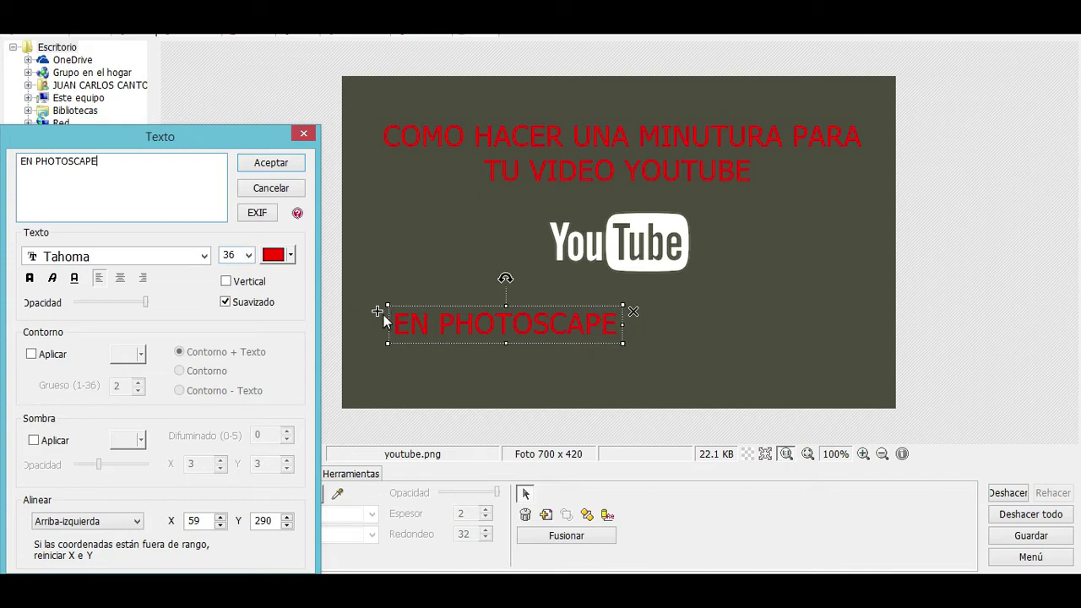
pyautogui.click(289, 165)
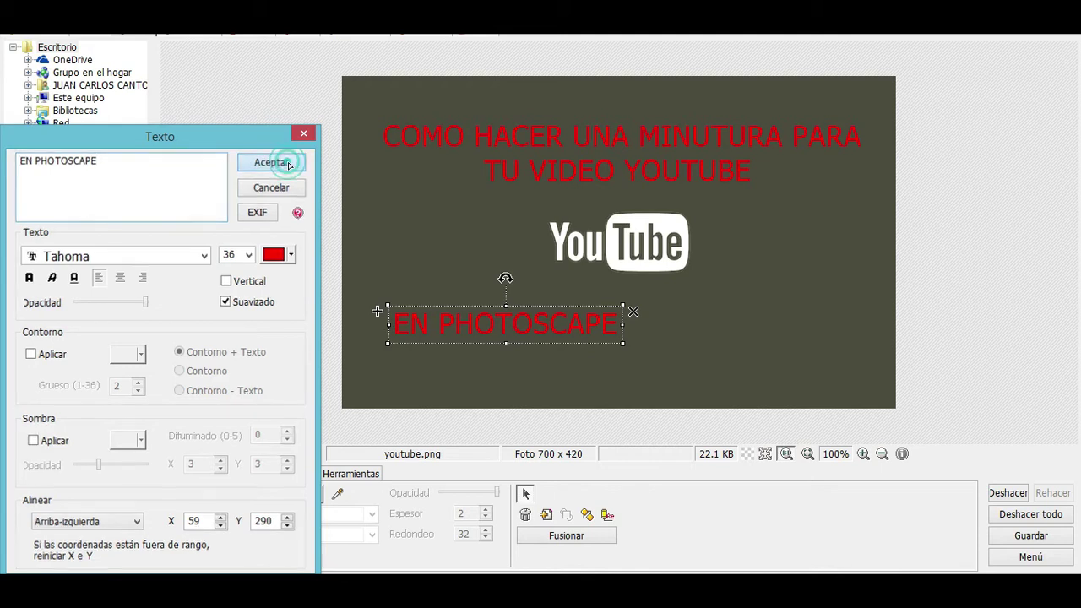
# Enlarge the EN PHOTOSCAPE caption and shift it into position below the logo
pyautogui.moveTo(623, 347); pyautogui.dragTo(832, 378)
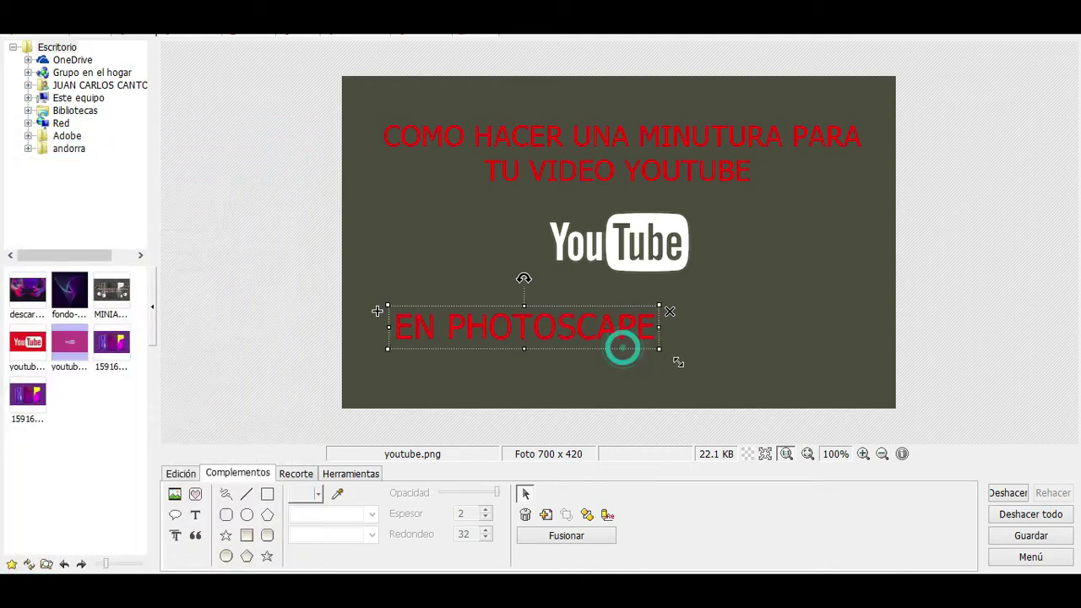
pyautogui.moveTo(703, 355); pyautogui.dragTo(731, 334)
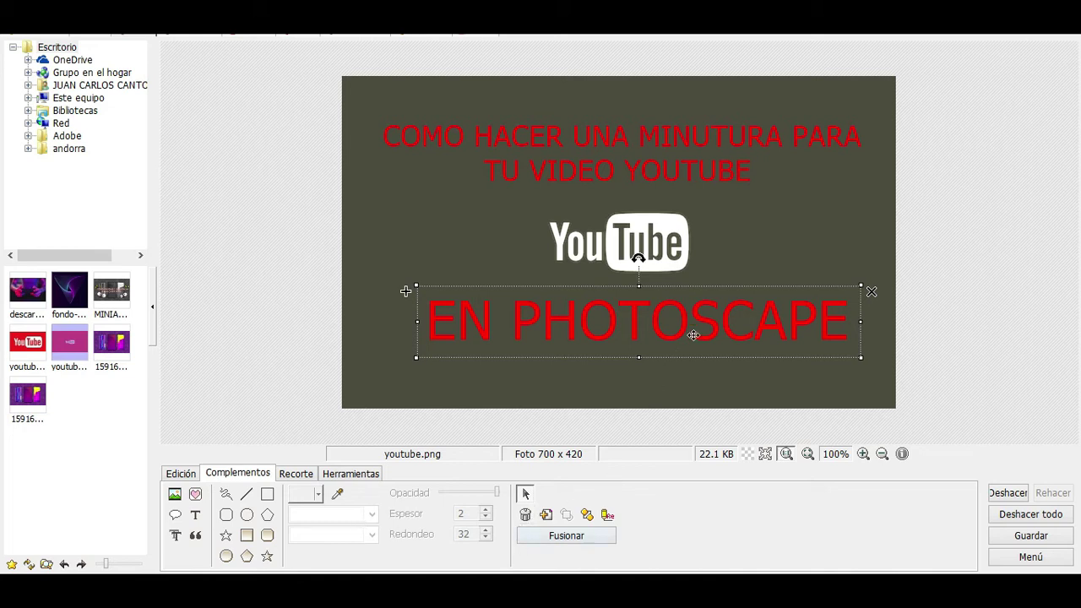
pyautogui.moveTo(692, 335); pyautogui.dragTo(684, 335)
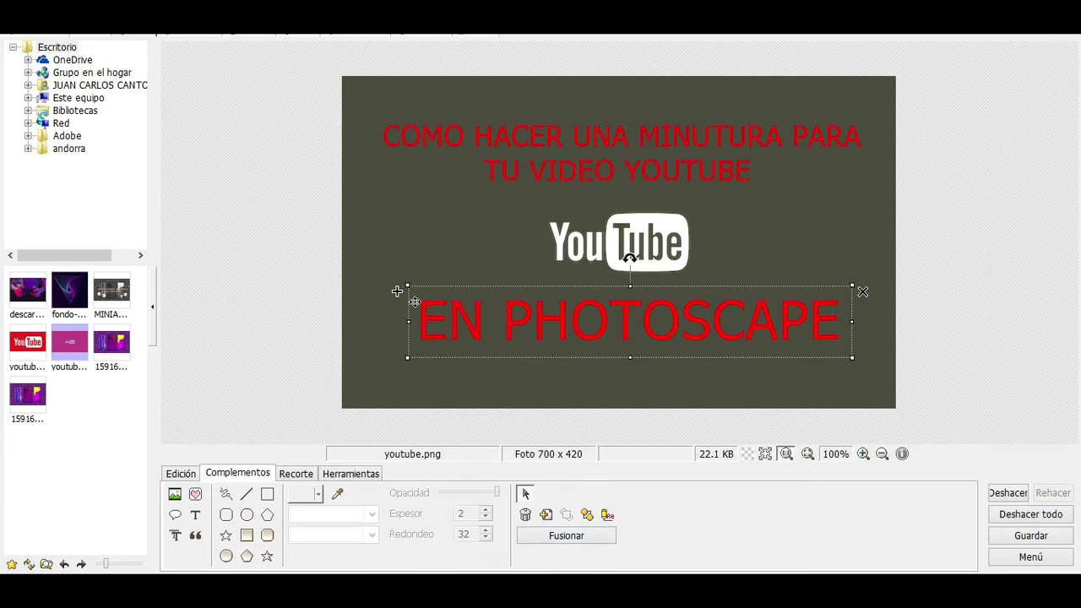
pyautogui.doubleClick(453, 319)
# Recolour one EN PHOTOSCAPE copy pure white, leaving the red one as its overlay
pyautogui.click(290, 254)
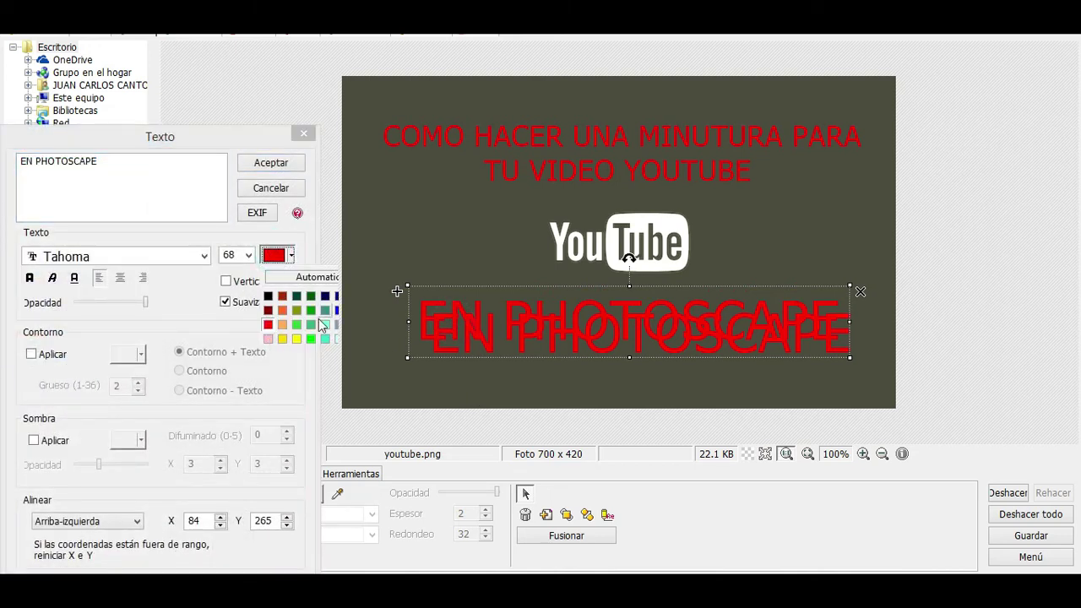
pyautogui.click(337, 340)
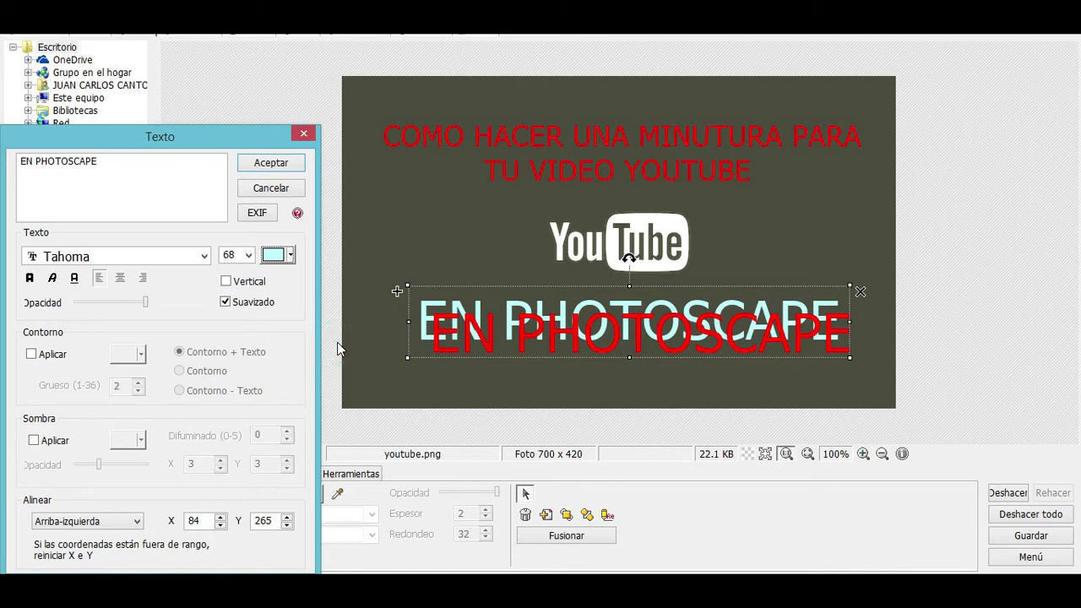
pyautogui.click(291, 254)
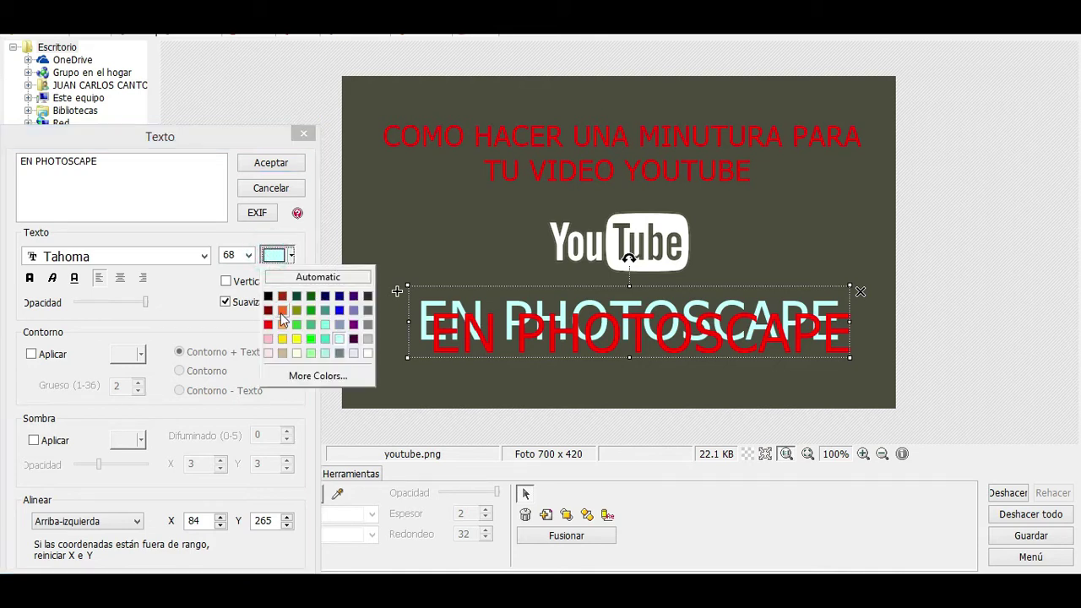
pyautogui.click(300, 376)
pyautogui.click(345, 331)
pyautogui.click(443, 274)
pyautogui.moveTo(491, 243); pyautogui.dragTo(486, 228)
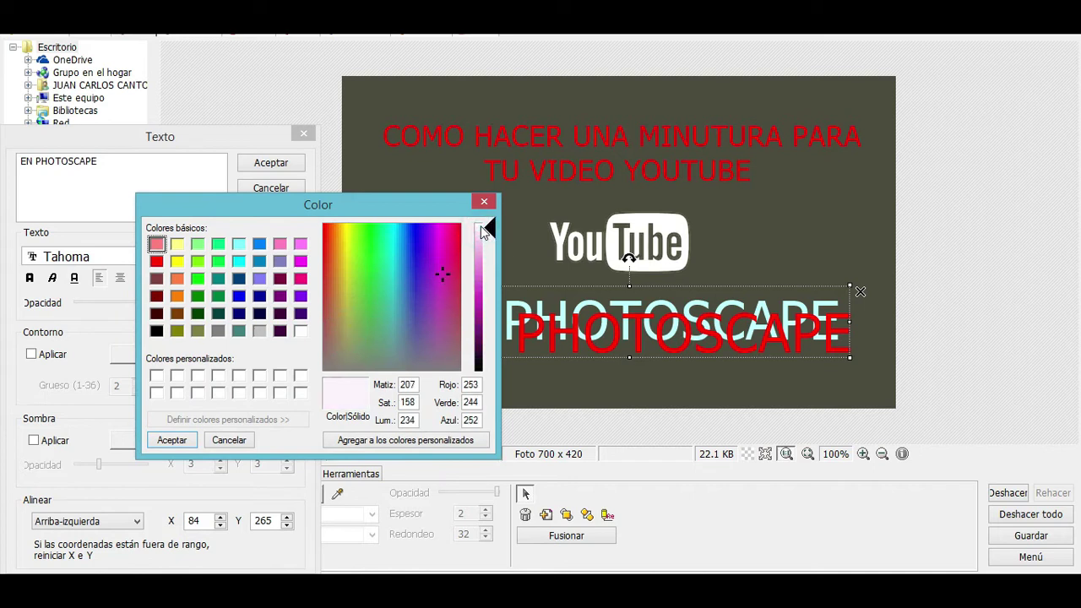
pyautogui.click(483, 225)
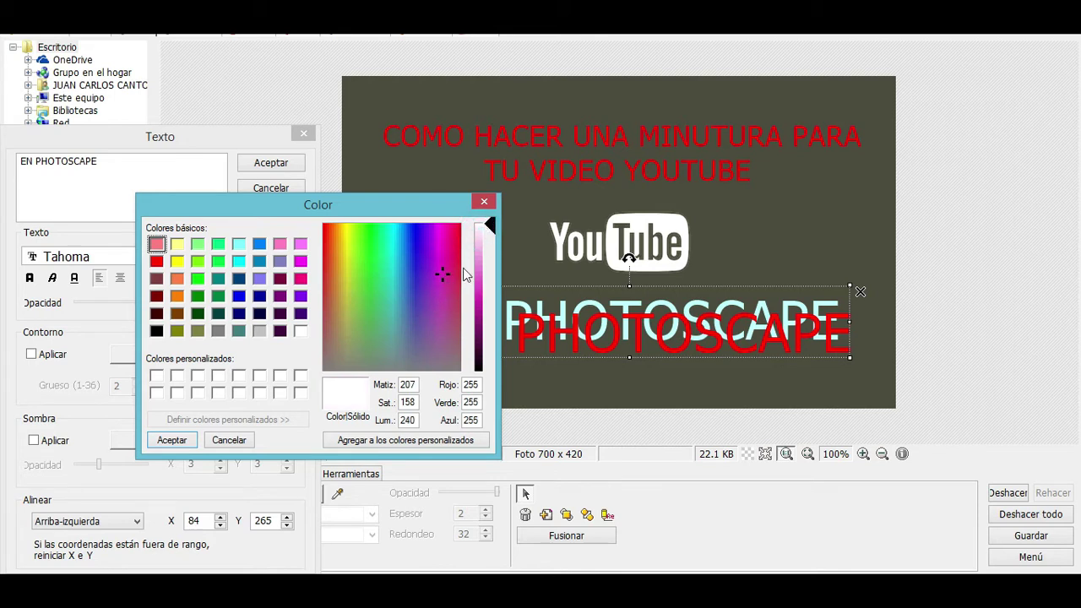
pyautogui.moveTo(480, 279); pyautogui.dragTo(487, 224)
pyautogui.click(172, 440)
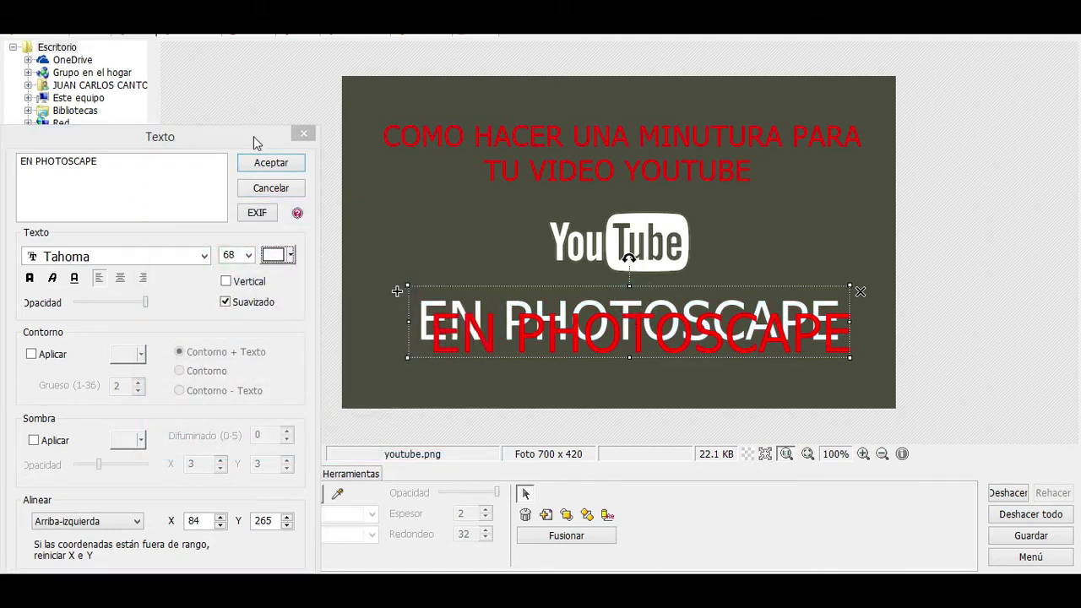
pyautogui.click(265, 165)
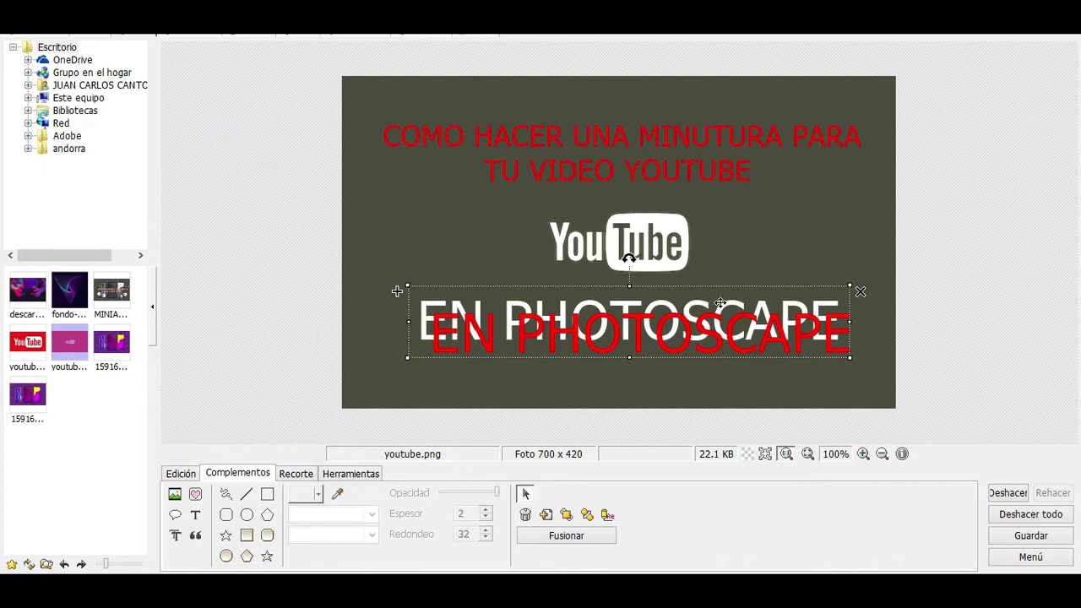
# Tuck the white EN PHOTOSCAPE copy just behind and below the red one, leaving a thin white edge
pyautogui.moveTo(719, 302); pyautogui.dragTo(731, 318)
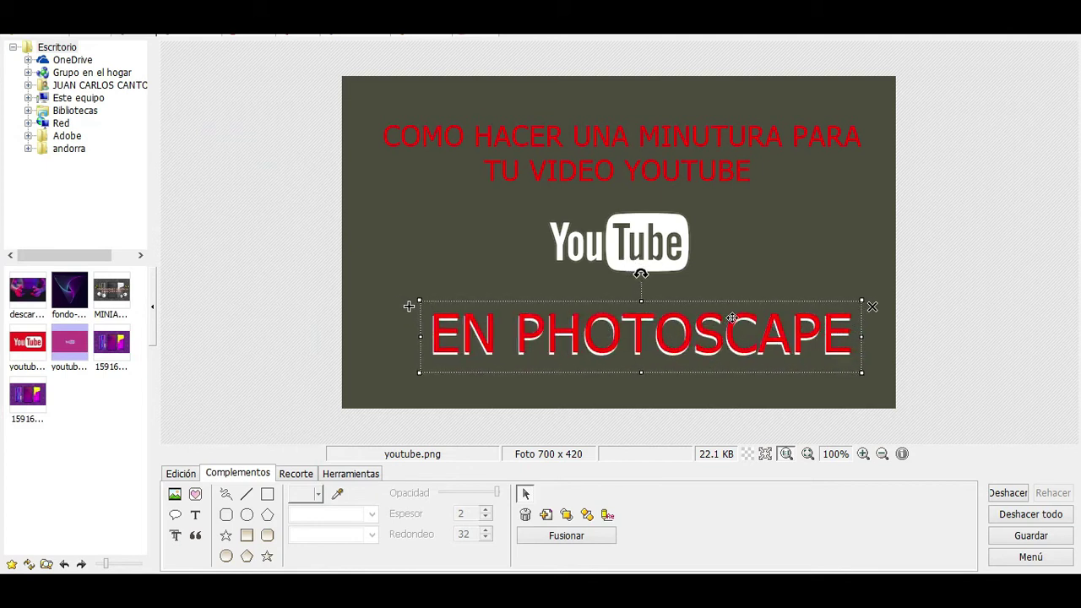
pyautogui.moveTo(731, 331)
pyautogui.mouseDown()
pyautogui.moveTo(698, 349)
pyautogui.moveTo(703, 307)
pyautogui.mouseUp()
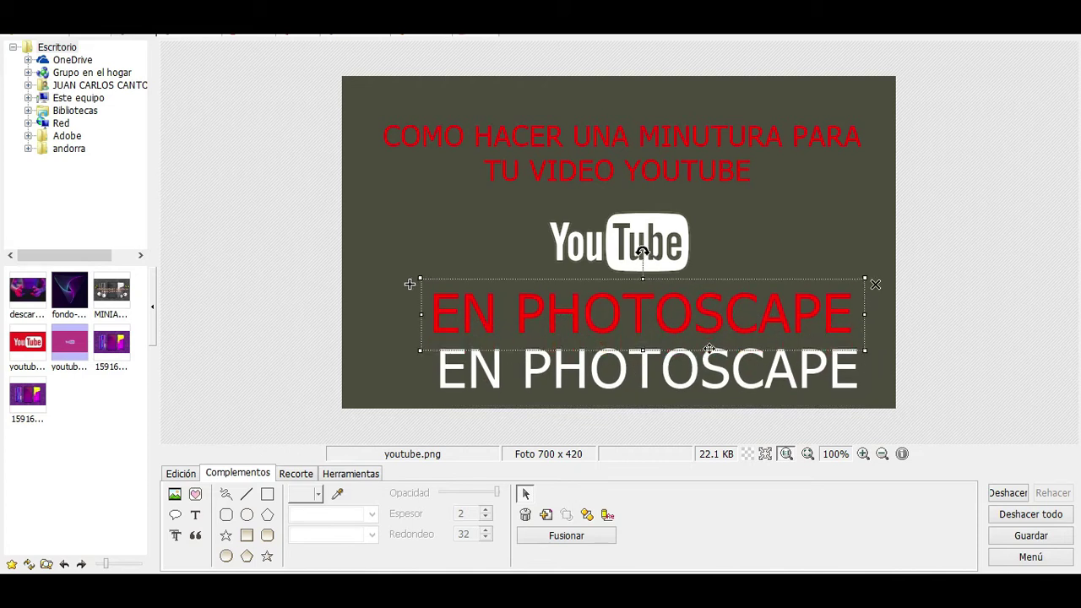
pyautogui.moveTo(719, 372); pyautogui.dragTo(713, 314)
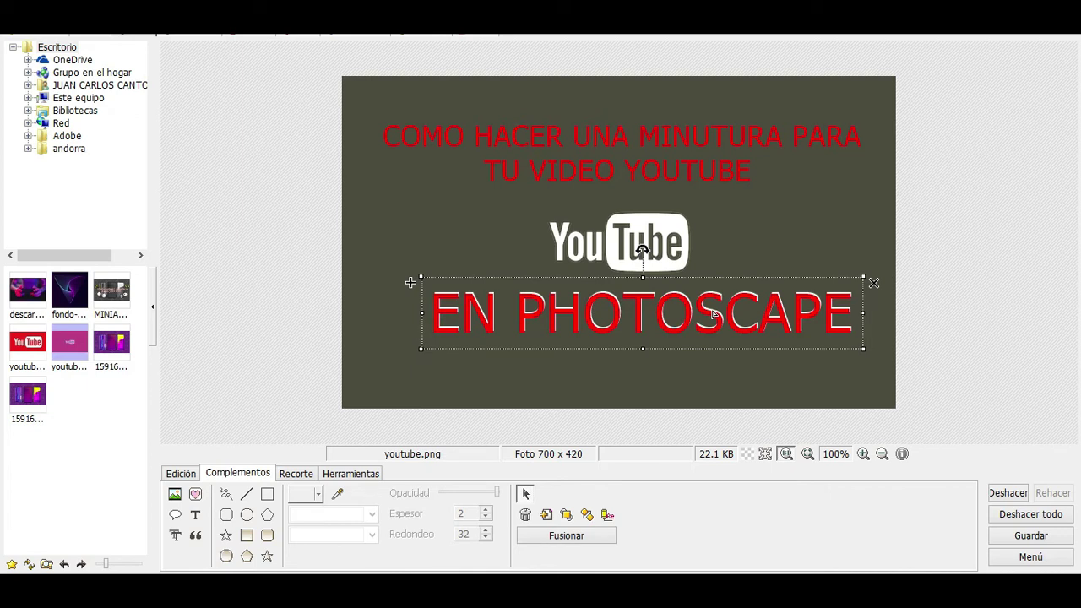
pyautogui.click(596, 170)
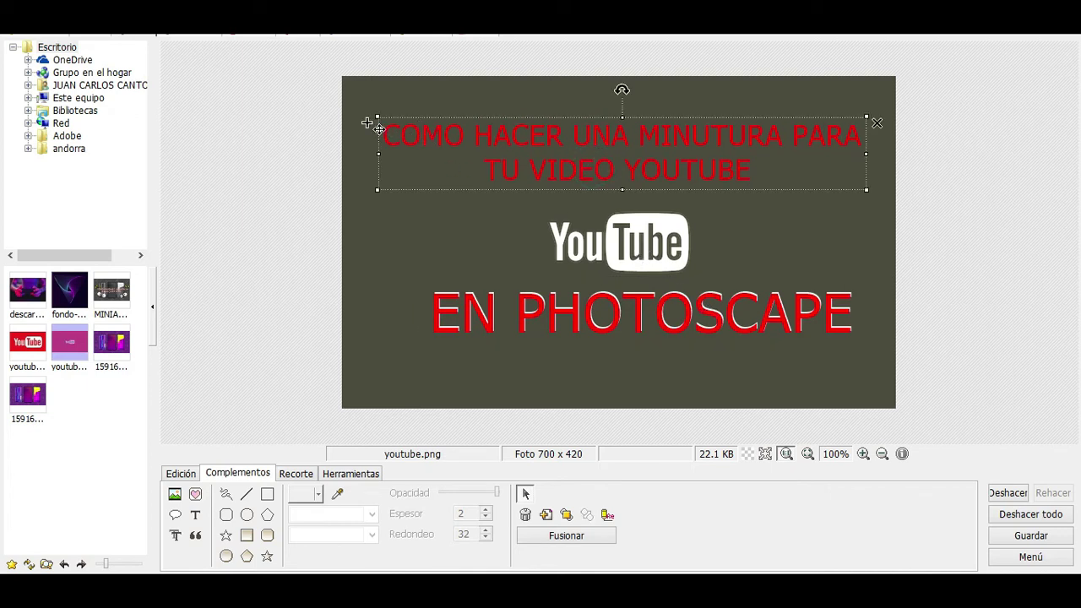
# Duplicate the red title and recolour the copy white using More Colors
pyautogui.click(368, 123)
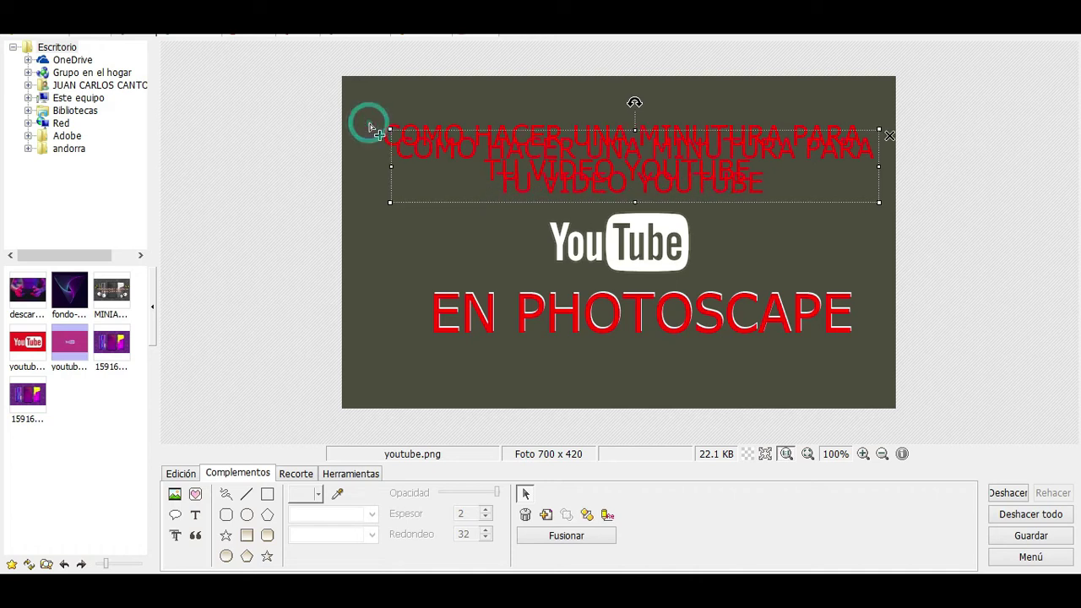
pyautogui.doubleClick(547, 147)
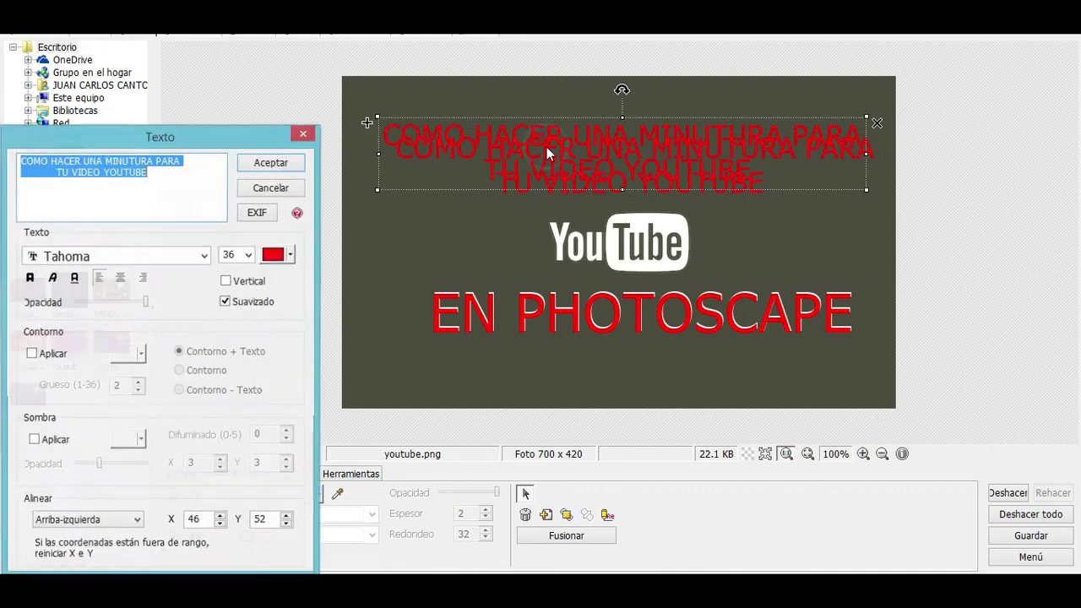
pyautogui.click(288, 256)
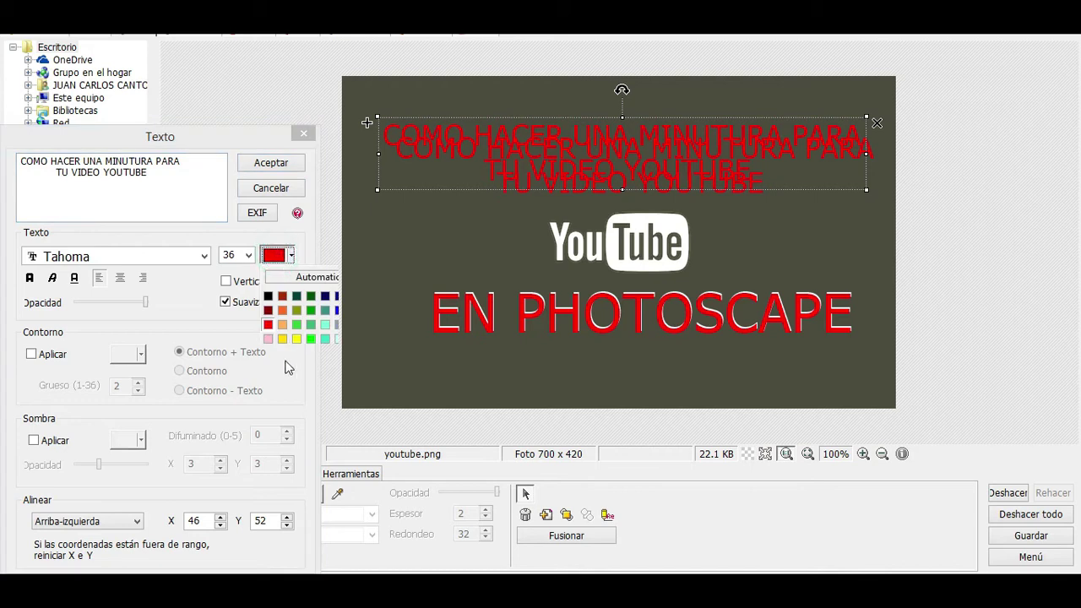
pyautogui.click(296, 281)
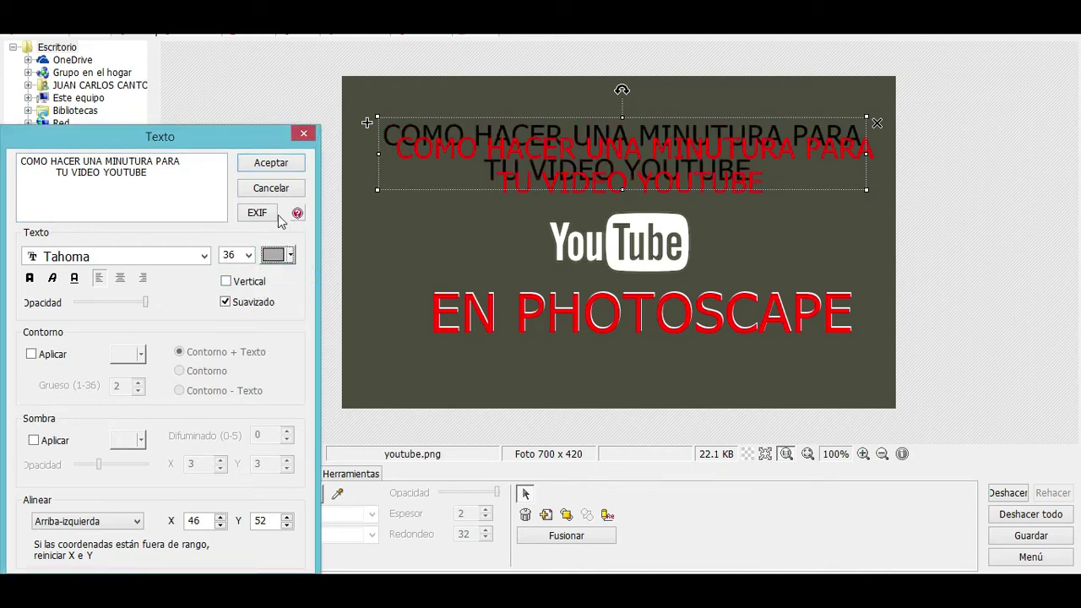
pyautogui.click(274, 256)
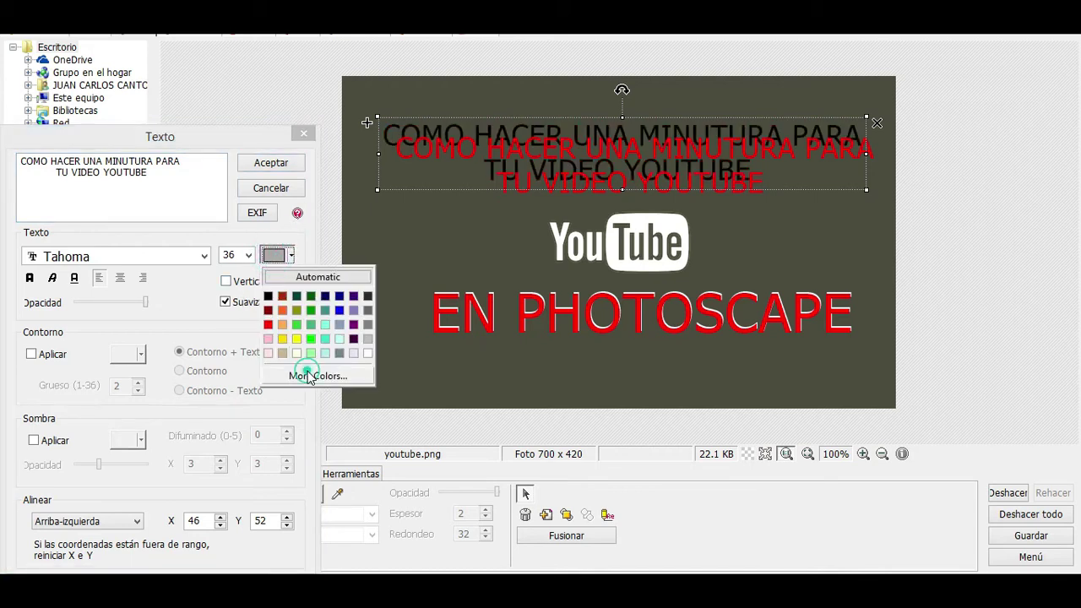
pyautogui.click(307, 375)
pyautogui.moveTo(491, 368); pyautogui.dragTo(487, 229)
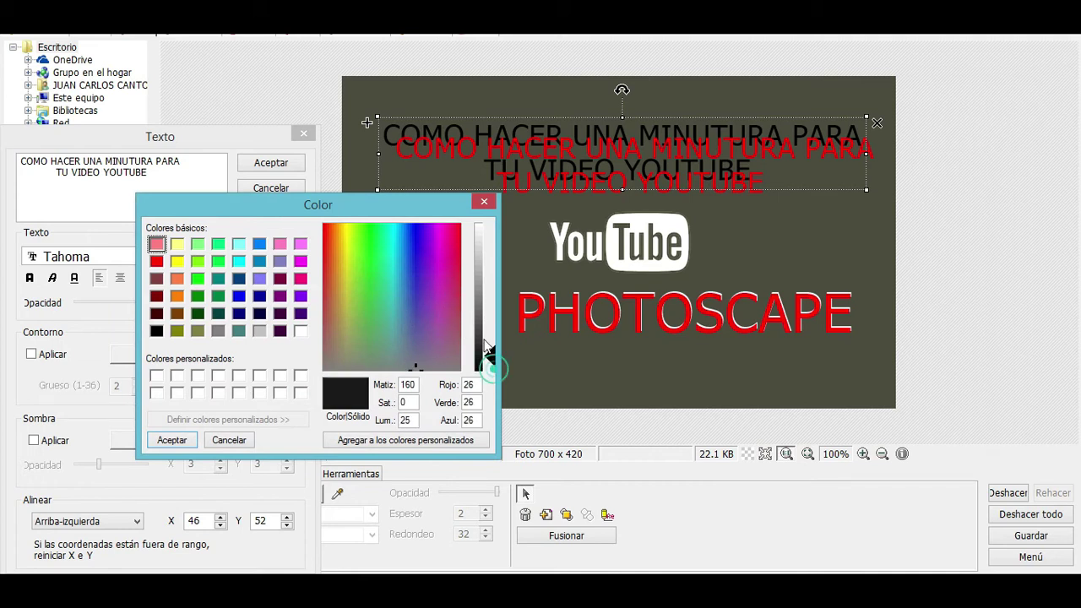
pyautogui.click(171, 440)
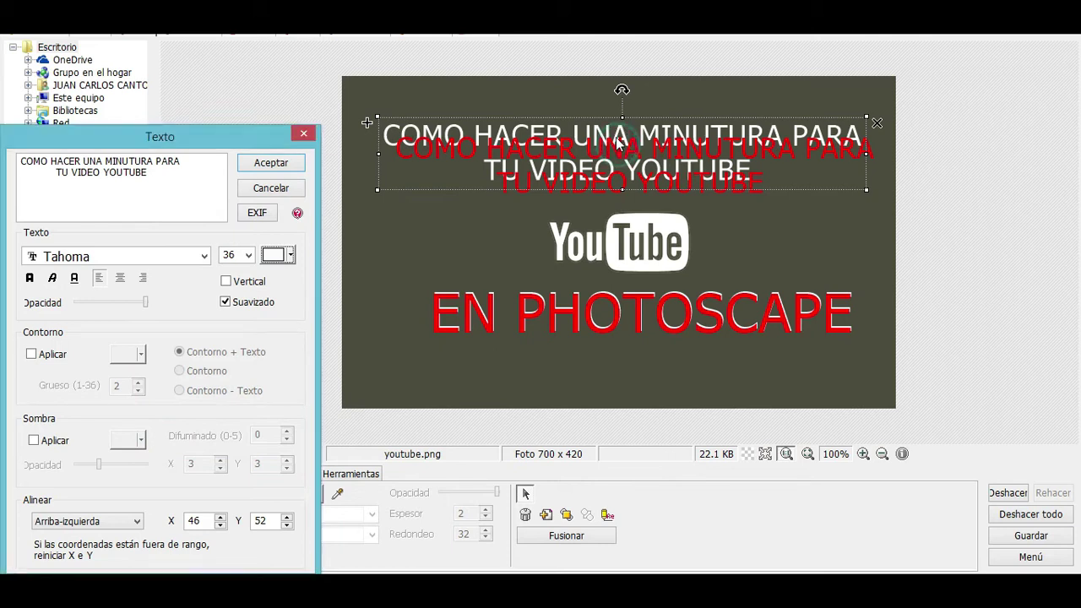
pyautogui.click(258, 164)
# Stack the white title copy behind the red title with a slight offset
pyautogui.moveTo(646, 154)
pyautogui.mouseDown()
pyautogui.moveTo(659, 171)
pyautogui.moveTo(663, 250)
pyautogui.mouseUp()
pyautogui.moveTo(656, 156); pyautogui.dragTo(660, 145)
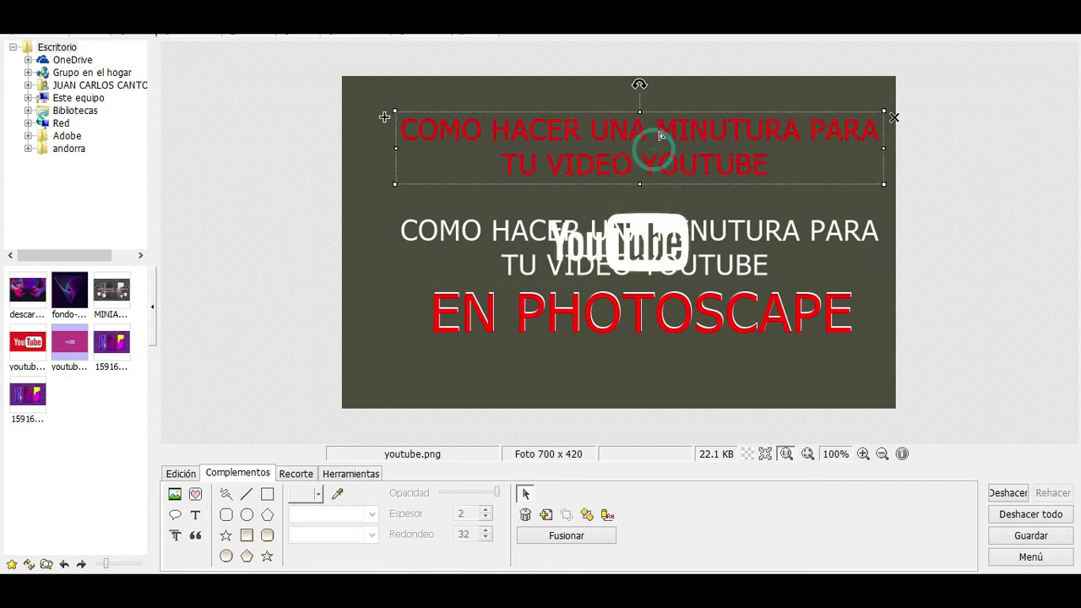
pyautogui.moveTo(702, 228); pyautogui.dragTo(700, 136)
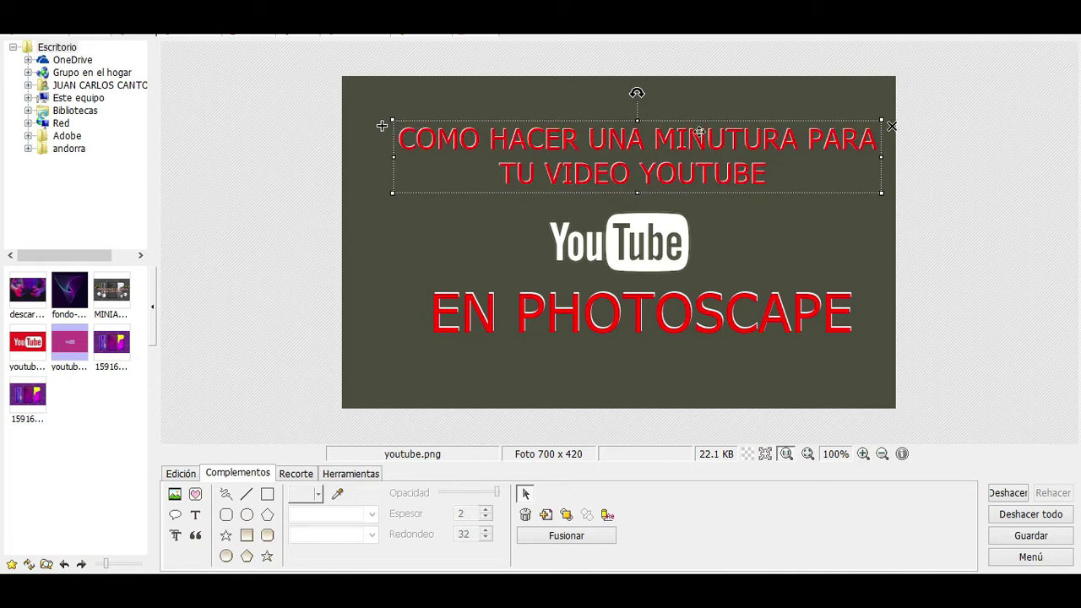
# Add a yellow cartoon002.png burst icon to the right of EN PHOTOSCAPE
pyautogui.click(295, 370)
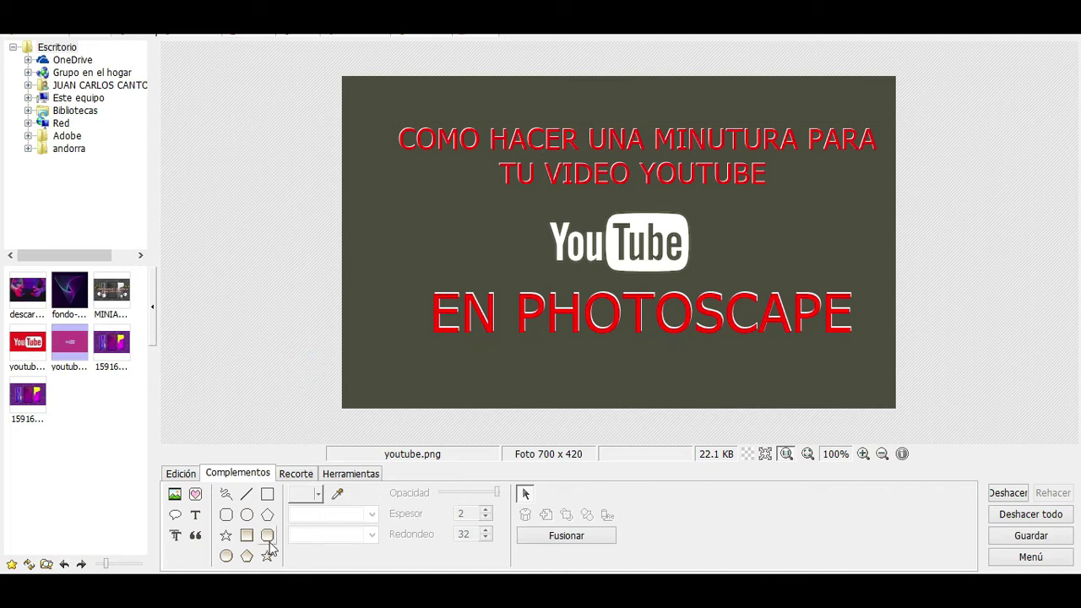
pyautogui.click(172, 475)
pyautogui.click(219, 476)
pyautogui.click(195, 494)
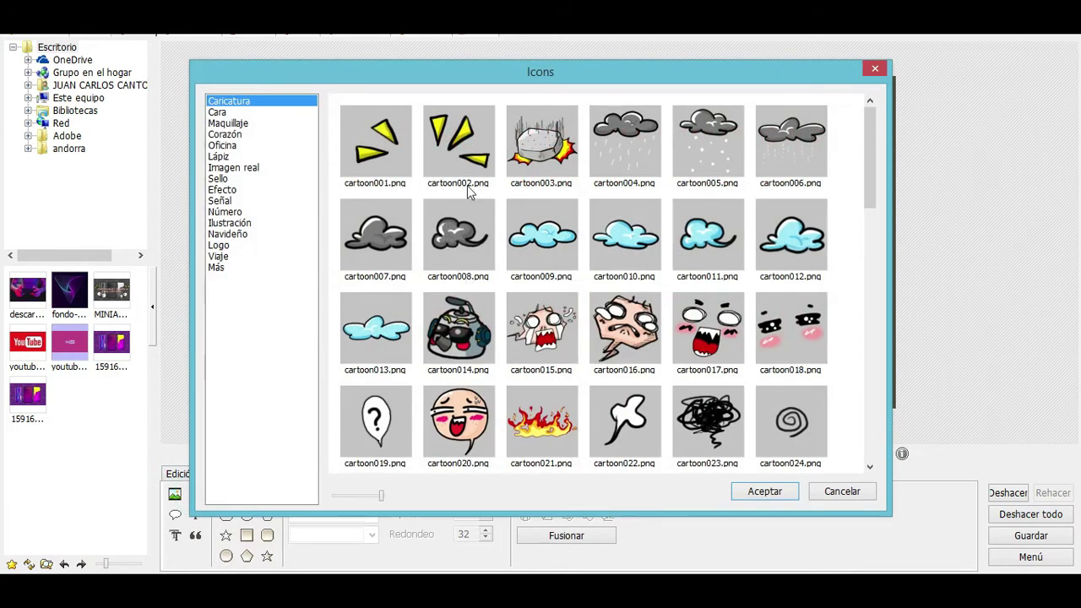
pyautogui.click(465, 148)
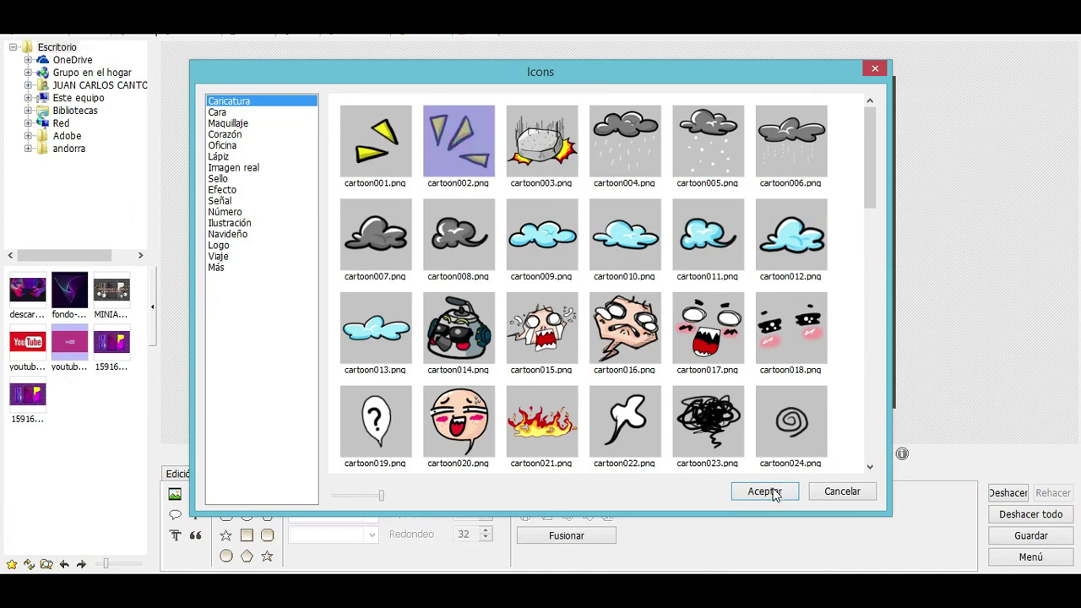
pyautogui.click(764, 490)
pyautogui.moveTo(621, 232)
pyautogui.mouseDown()
pyautogui.moveTo(796, 208)
pyautogui.moveTo(760, 234)
pyautogui.moveTo(854, 263)
pyautogui.mouseUp()
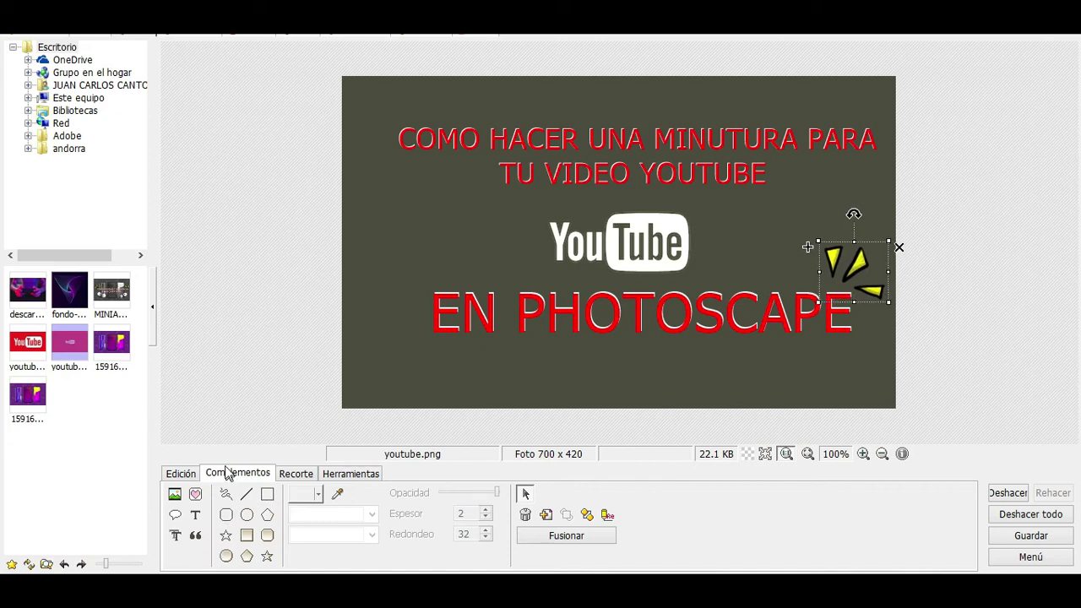
# Add a second cartoon002 burst, tilted, to the left of EN PHOTOSCAPE
pyautogui.click(194, 476)
pyautogui.click(240, 473)
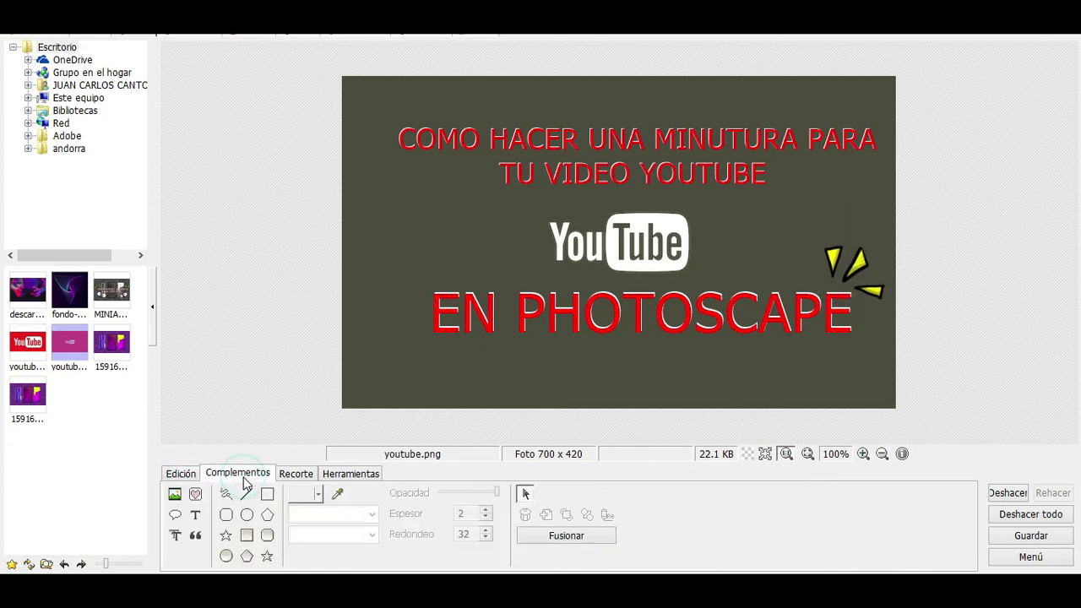
pyautogui.click(195, 494)
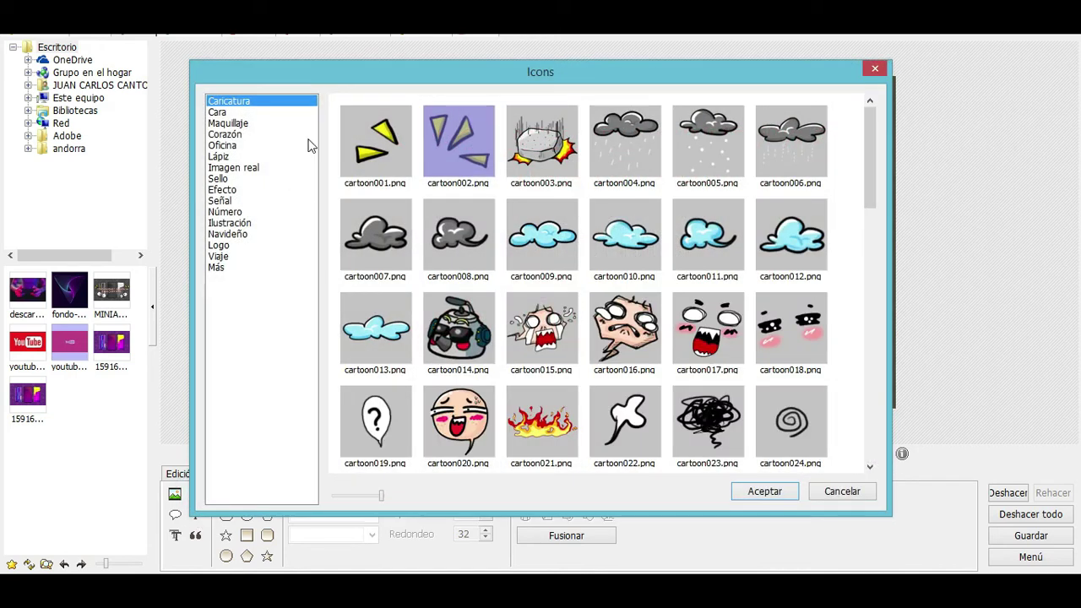
pyautogui.click(405, 137)
pyautogui.click(483, 156)
pyautogui.click(762, 493)
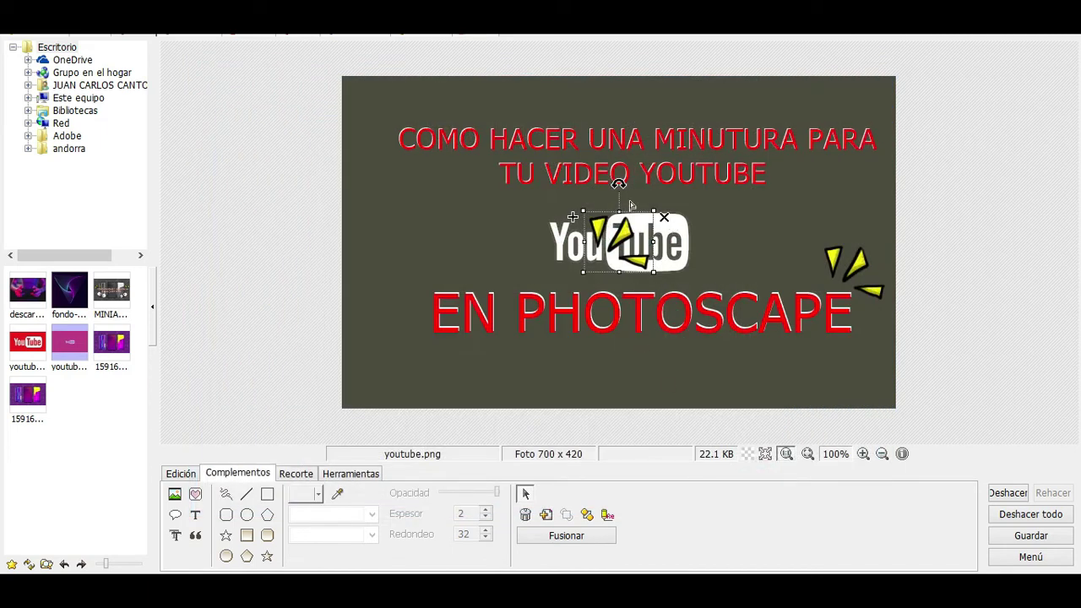
pyautogui.moveTo(621, 189); pyautogui.dragTo(561, 232)
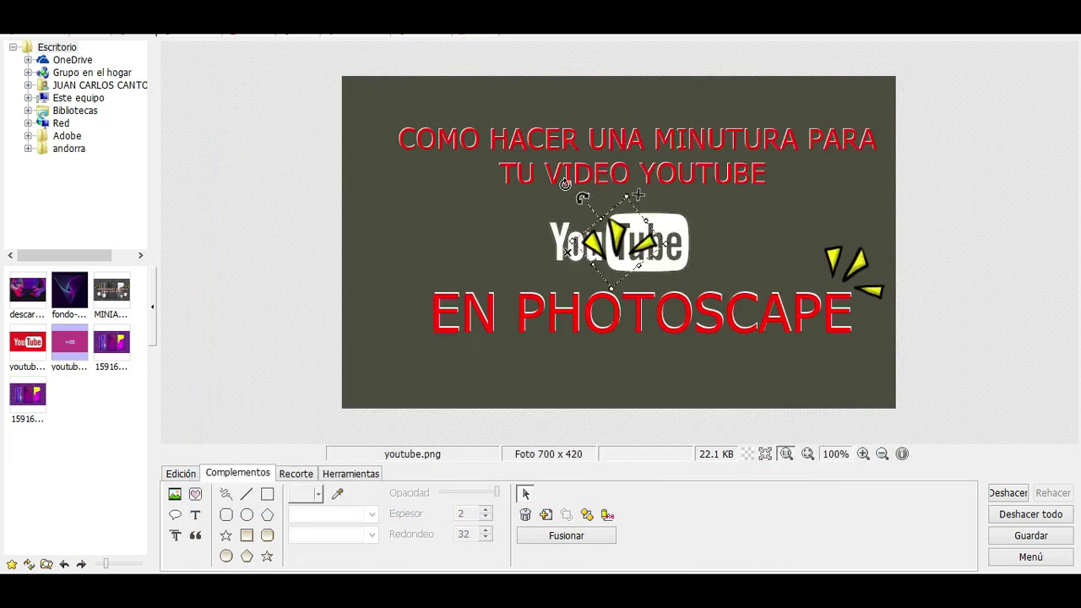
pyautogui.moveTo(639, 242); pyautogui.dragTo(435, 281)
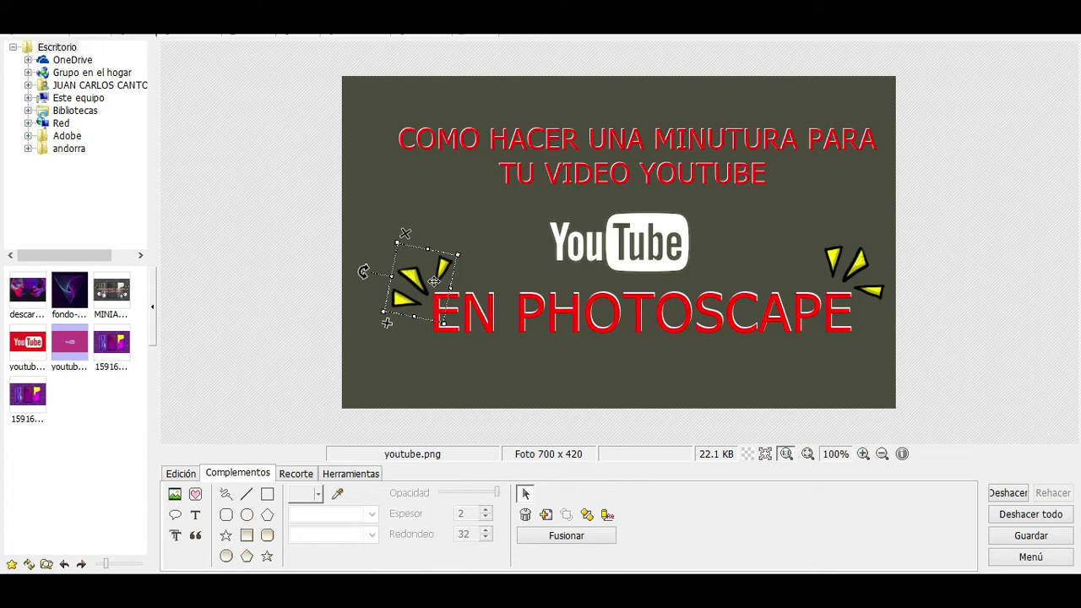
pyautogui.click(181, 474)
# Apply Vignette #1 to darken the thumbnail's edges
pyautogui.click(401, 554)
pyautogui.click(452, 277)
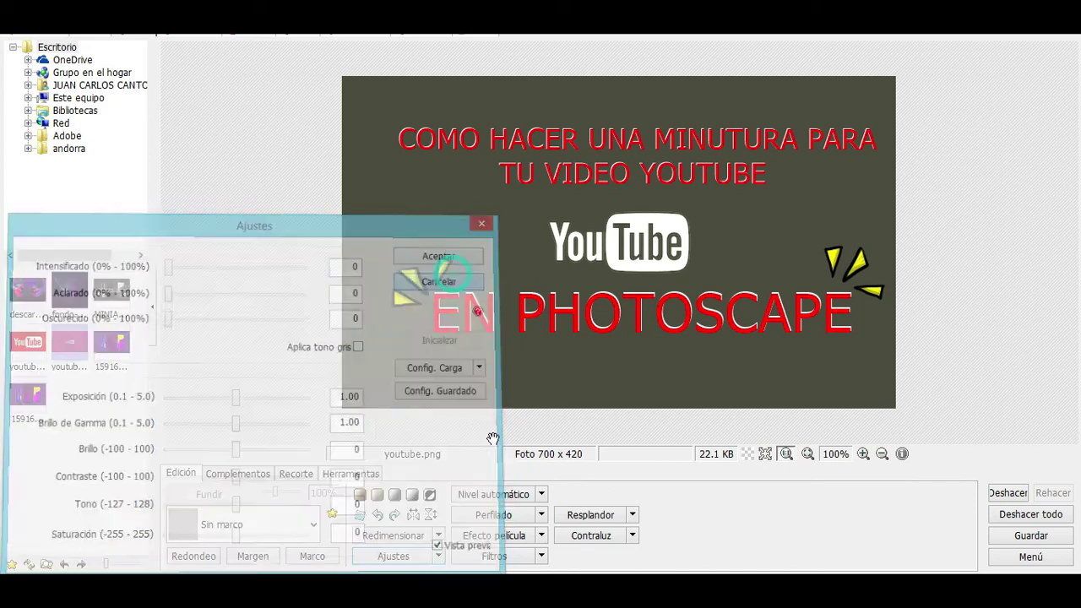
pyautogui.click(490, 541)
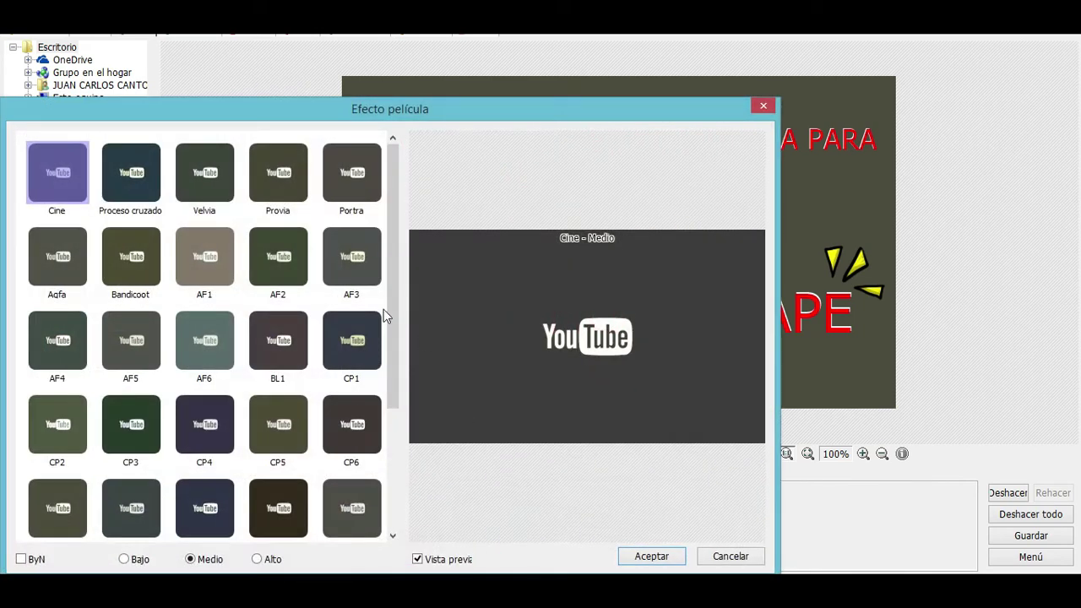
pyautogui.click(728, 561)
pyautogui.click(506, 558)
pyautogui.moveTo(608, 137)
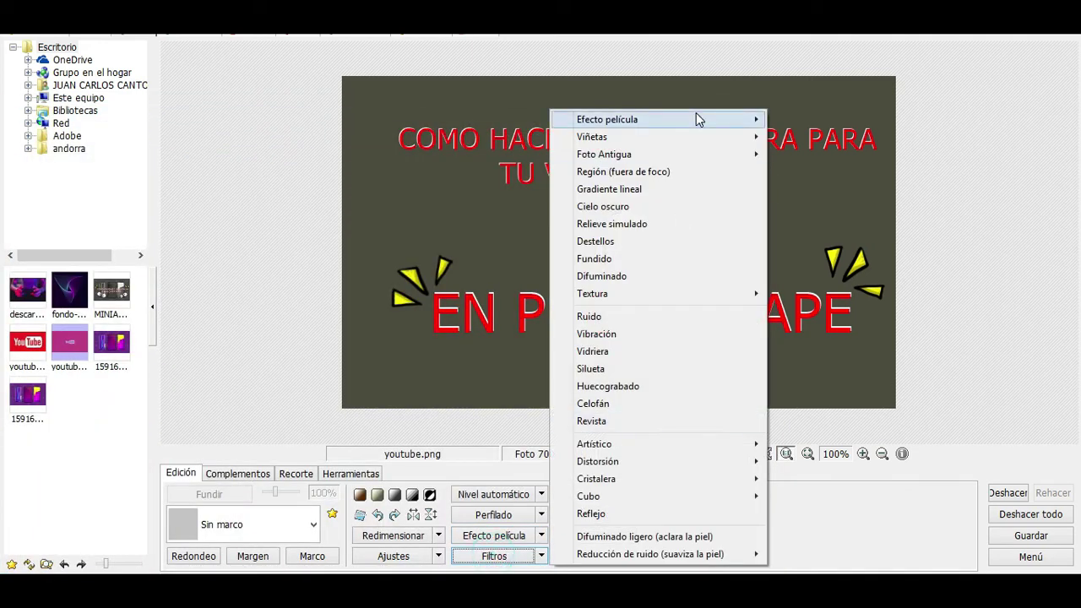
pyautogui.moveTo(642, 136)
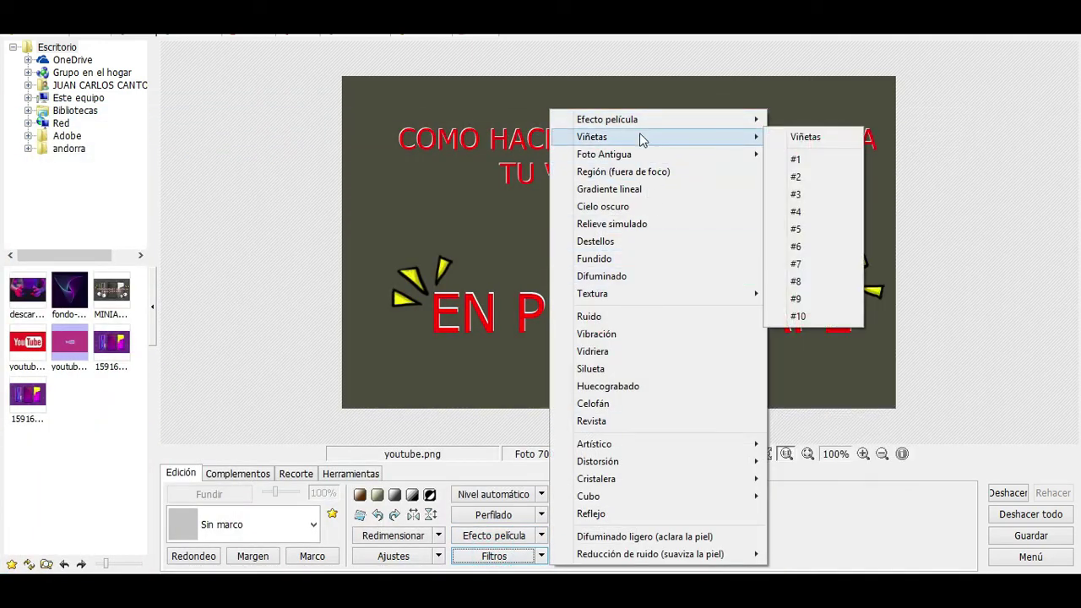
pyautogui.click(795, 166)
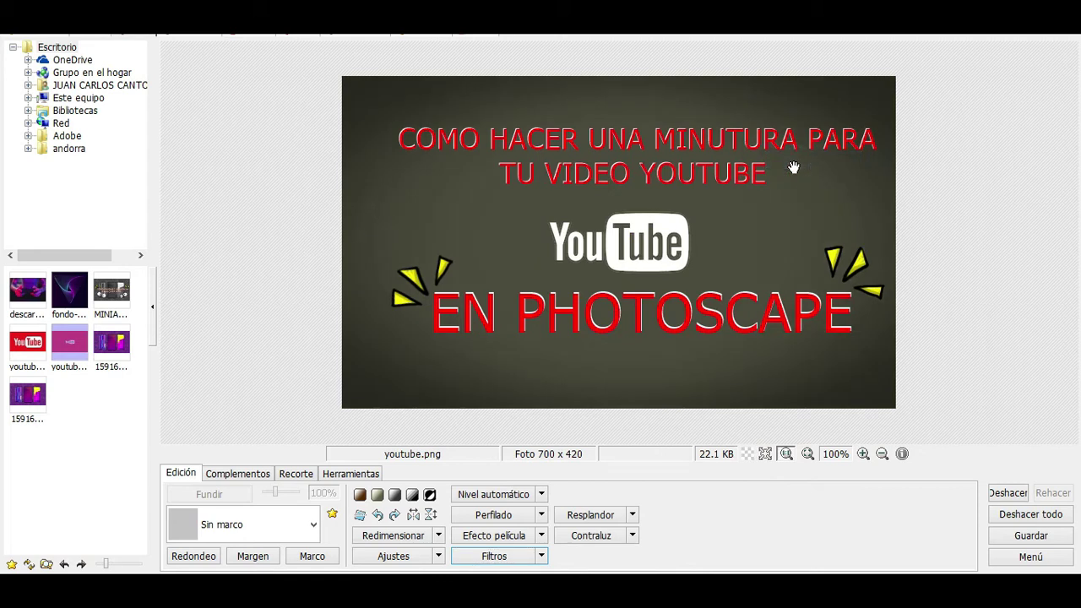
# Preview Antique Photo filter style 01 in sepia
pyautogui.click(496, 561)
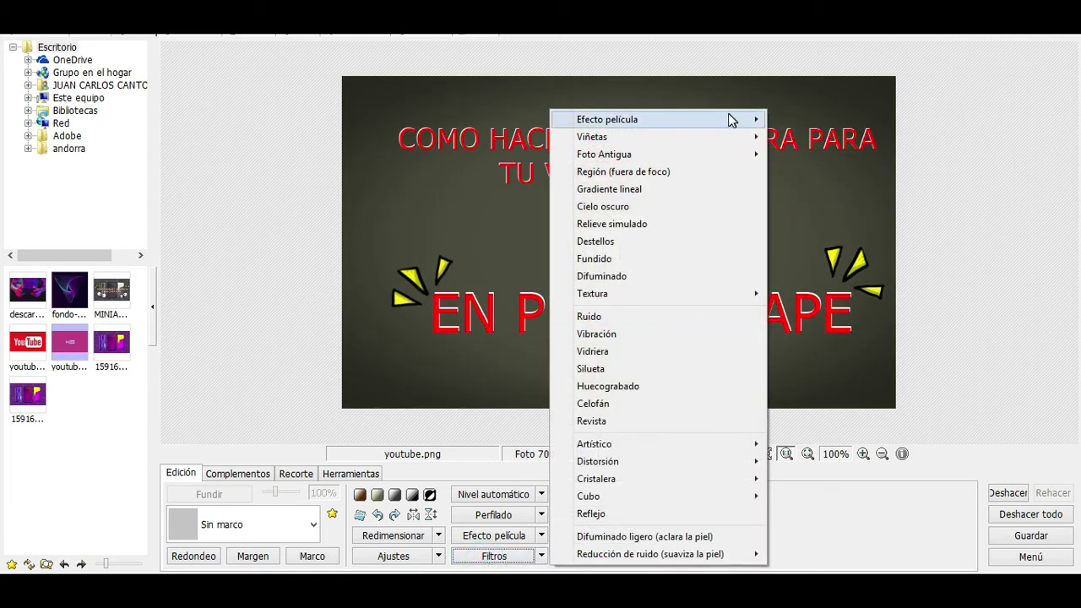
pyautogui.moveTo(607, 119)
pyautogui.moveTo(642, 137)
pyautogui.click(681, 152)
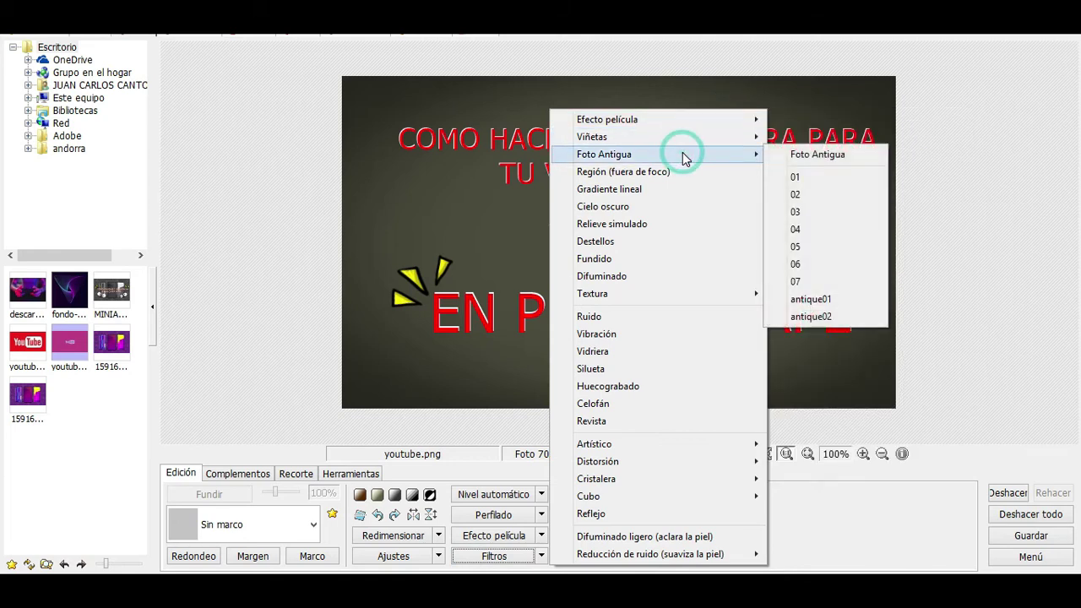
pyautogui.click(818, 149)
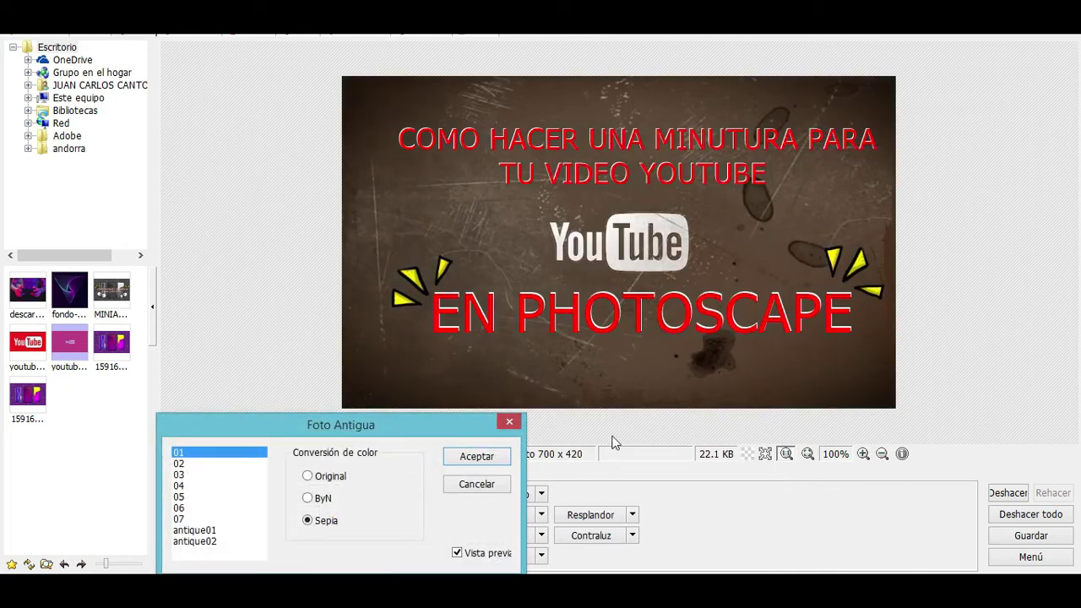
# Try Antique Photo styles 02 through 06 and settle on scratched style 07
pyautogui.moveTo(388, 424)
pyautogui.mouseDown()
pyautogui.moveTo(850, 411)
pyautogui.moveTo(787, 409)
pyautogui.mouseUp()
pyautogui.click(740, 462)
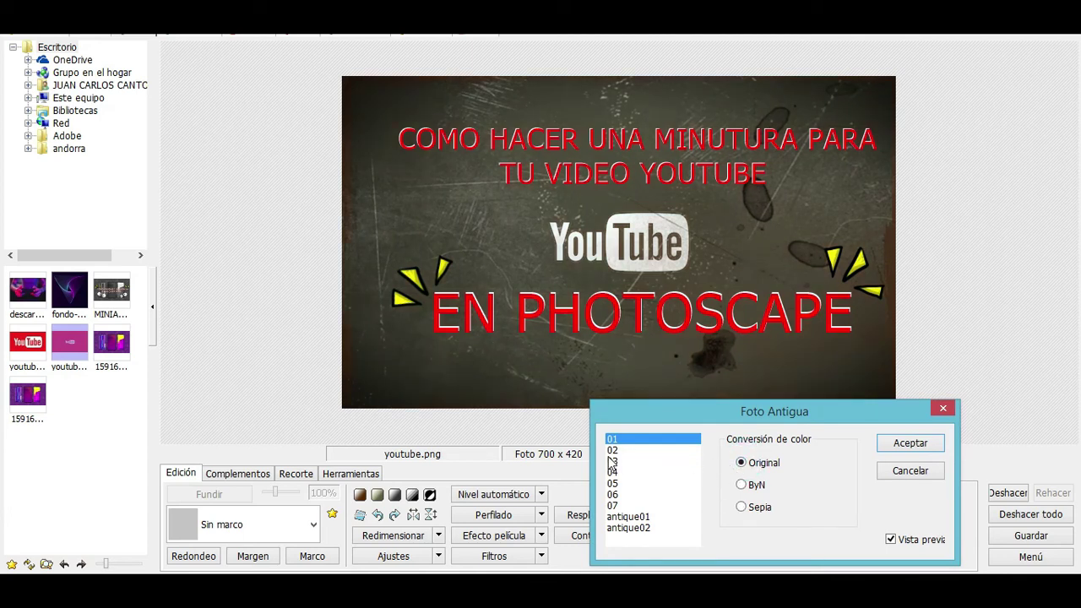
pyautogui.click(612, 451)
pyautogui.click(621, 472)
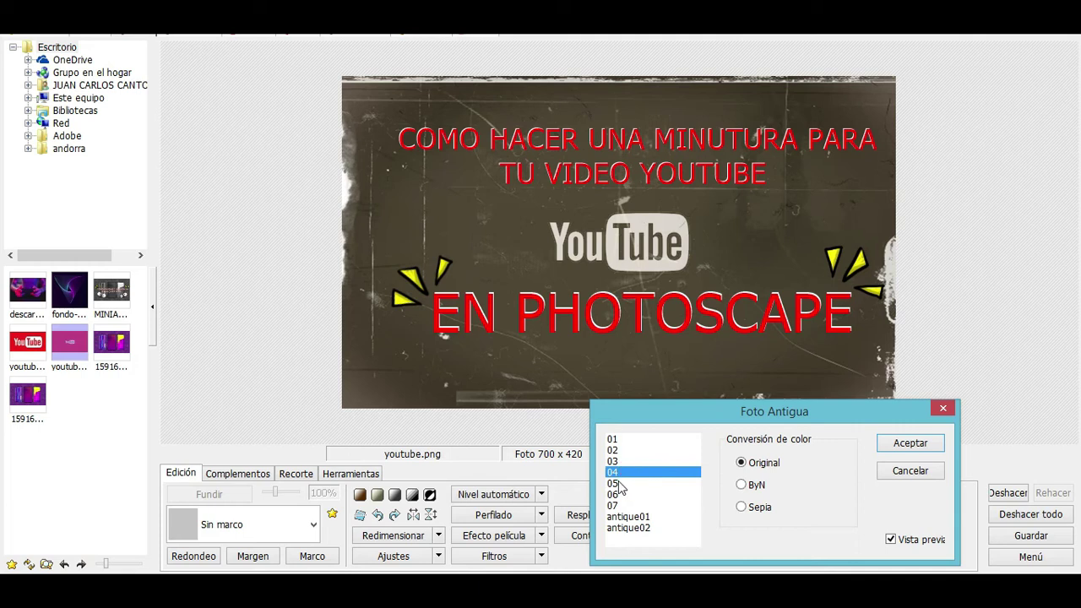
pyautogui.click(615, 483)
pyautogui.click(617, 472)
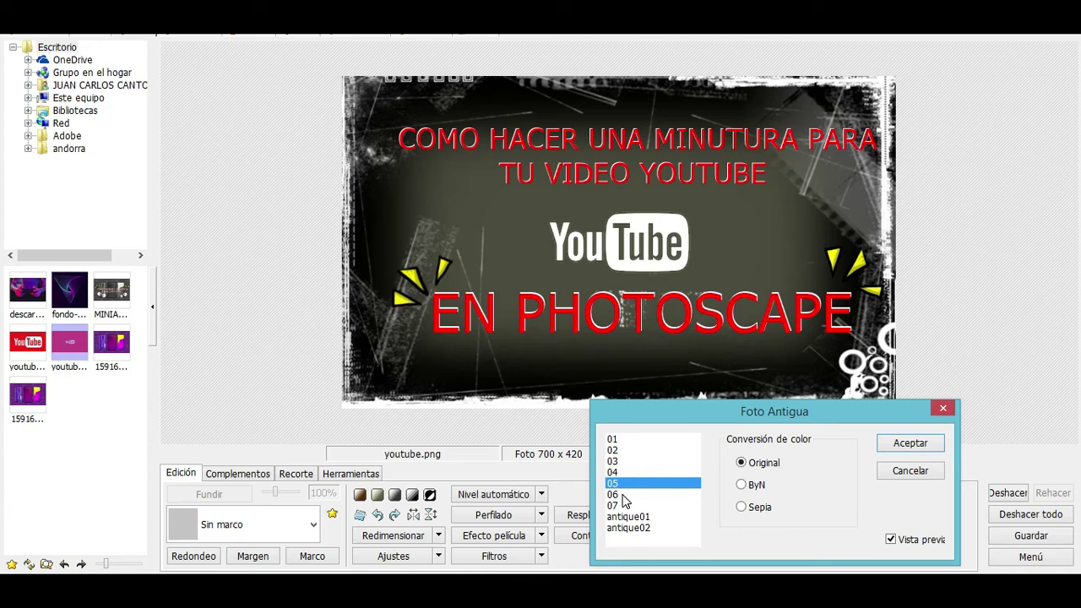
pyautogui.click(622, 495)
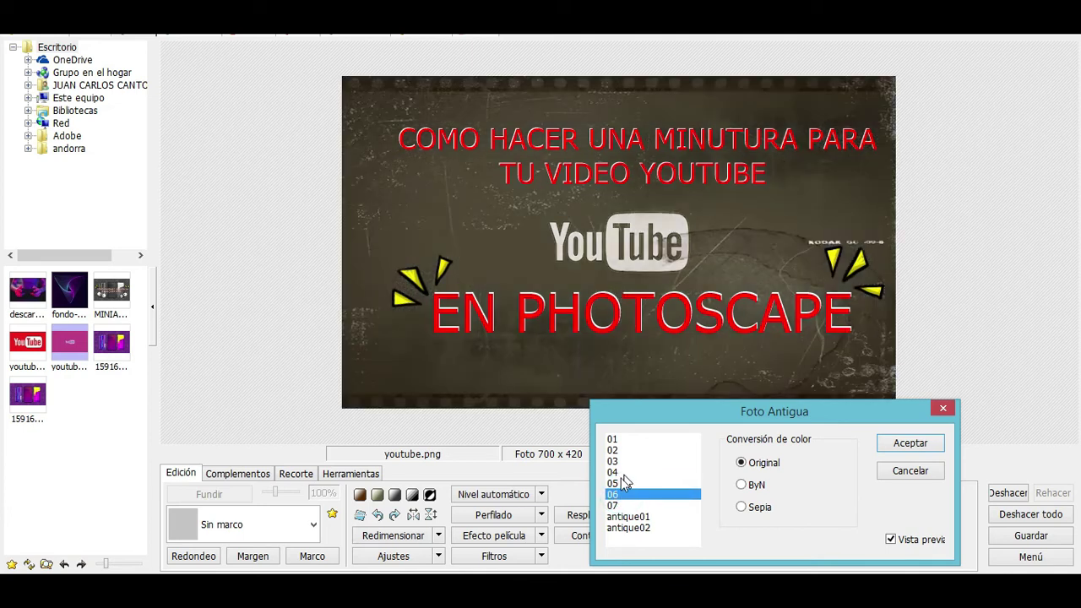
pyautogui.click(623, 508)
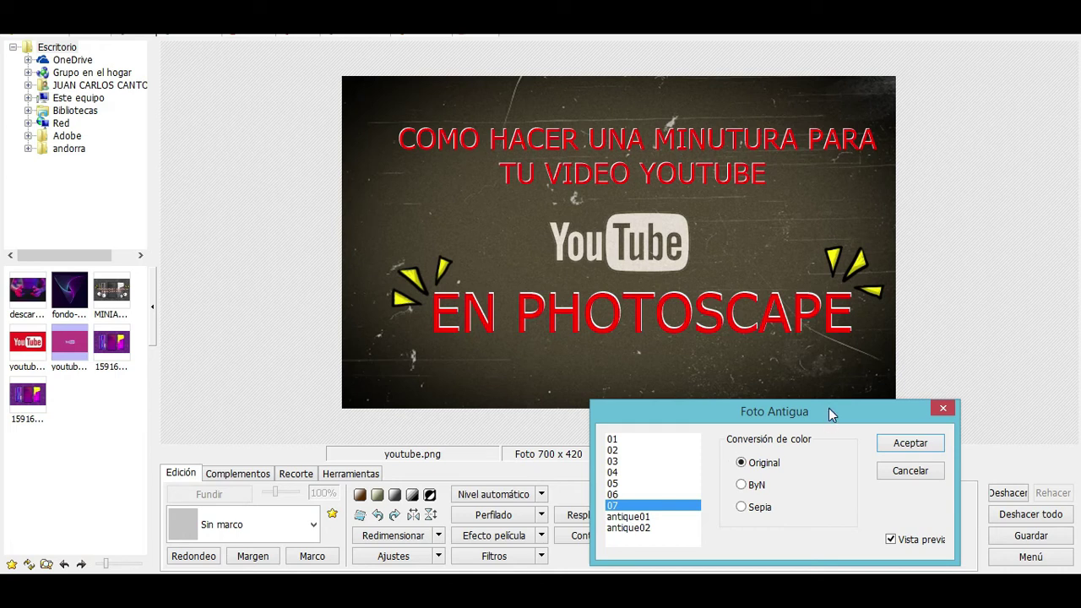
# Keep colour conversion on Original and apply Antique Photo style 07
pyautogui.moveTo(828, 408); pyautogui.dragTo(699, 431)
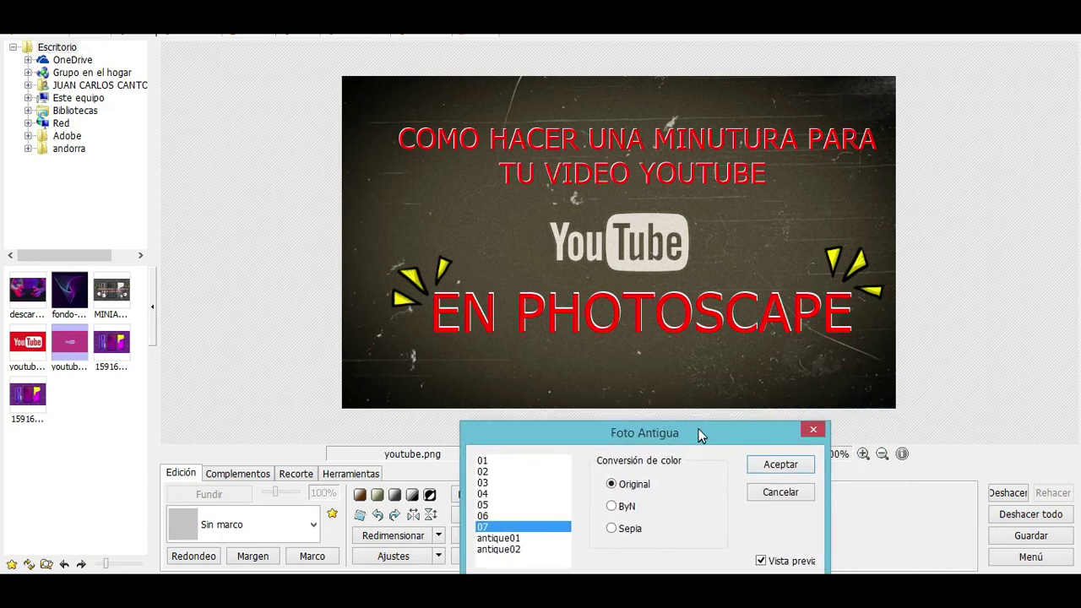
pyautogui.click(626, 506)
pyautogui.click(626, 530)
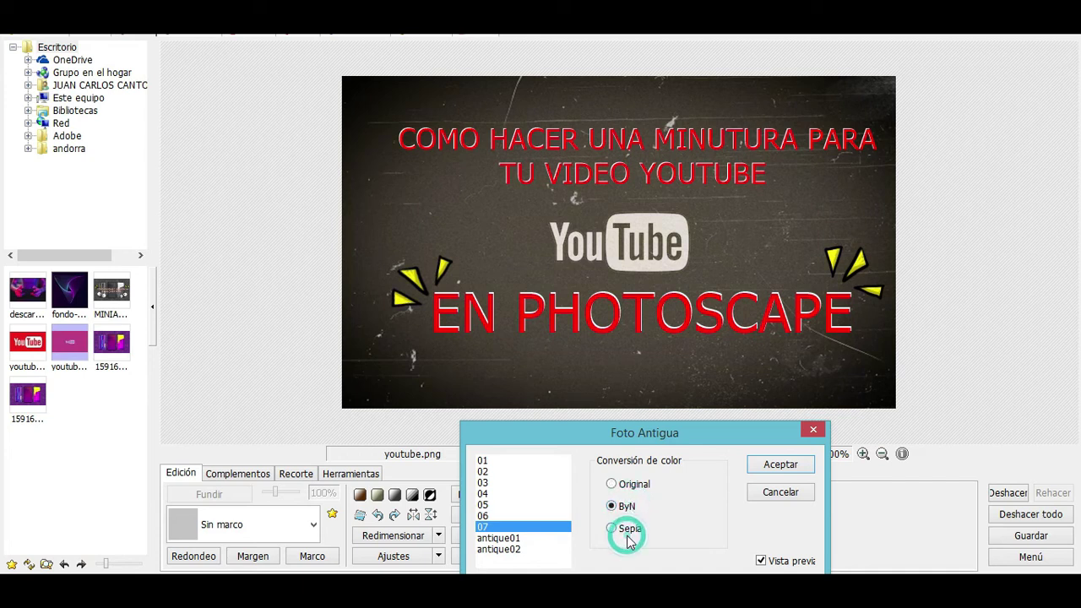
pyautogui.click(633, 489)
pyautogui.click(782, 465)
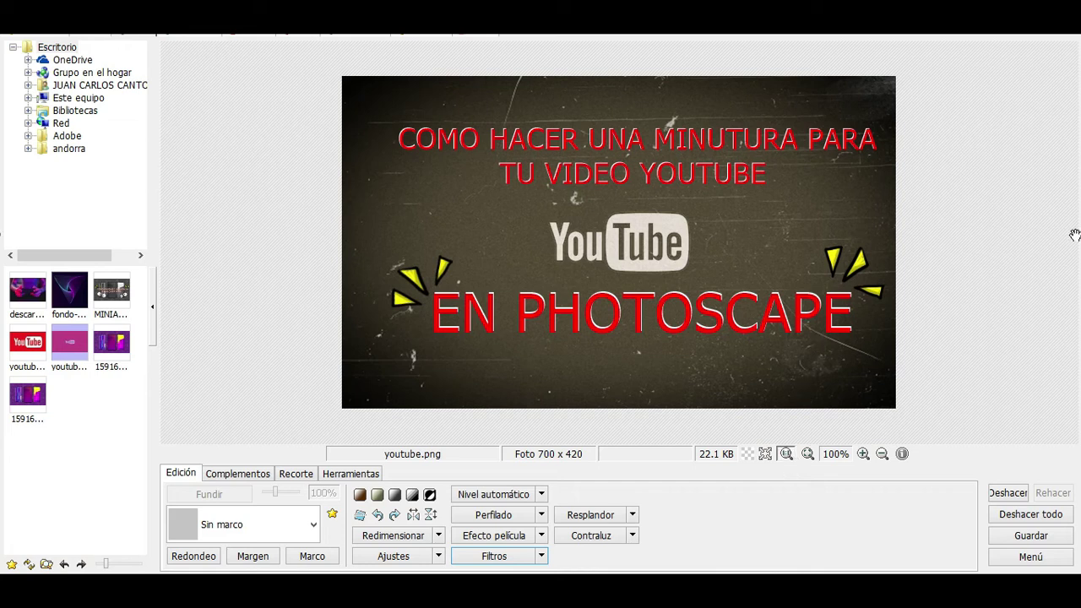
# Add a new white title text object with the T tool
pyautogui.click(705, 141)
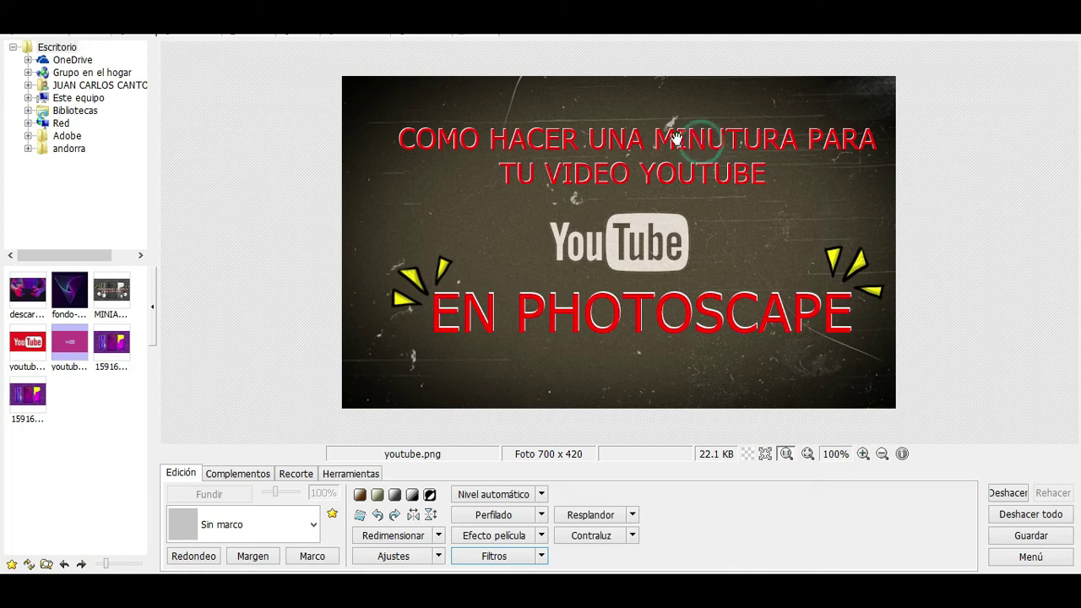
pyautogui.click(673, 138)
pyautogui.click(220, 475)
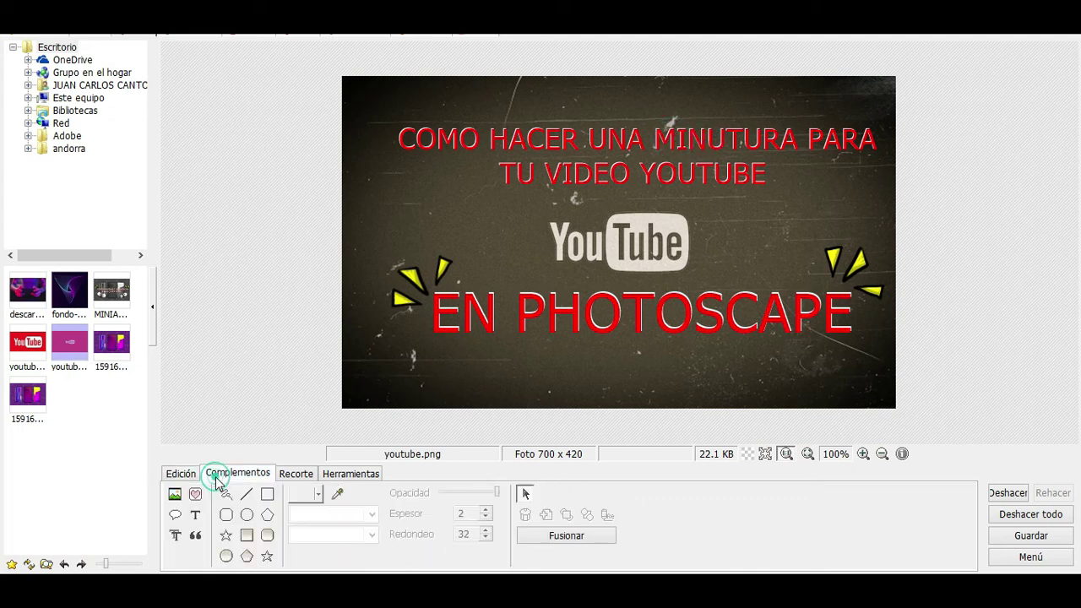
pyautogui.click(196, 515)
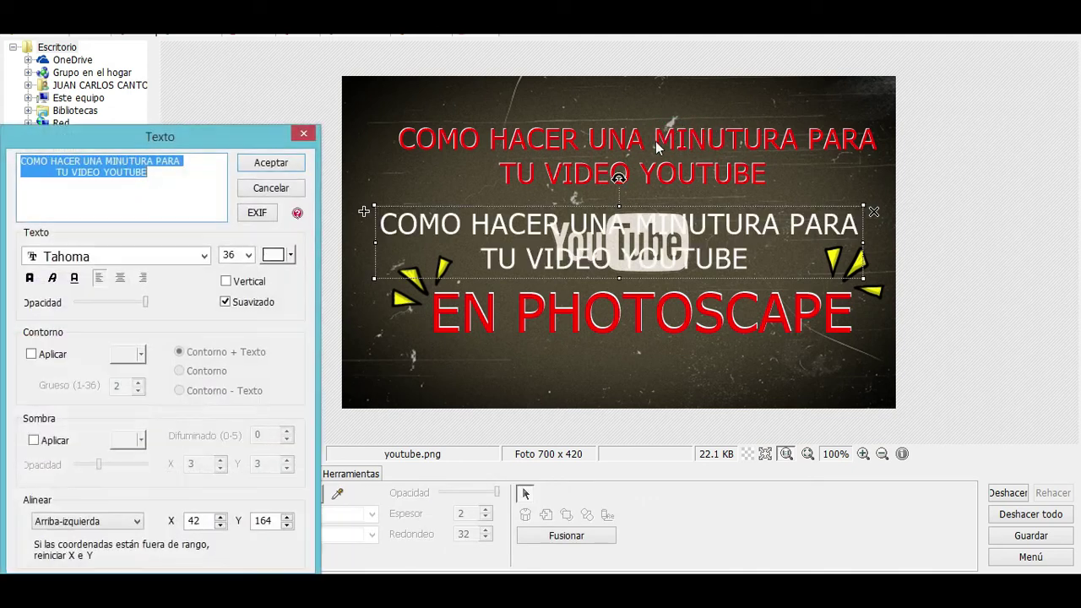
pyautogui.click(287, 162)
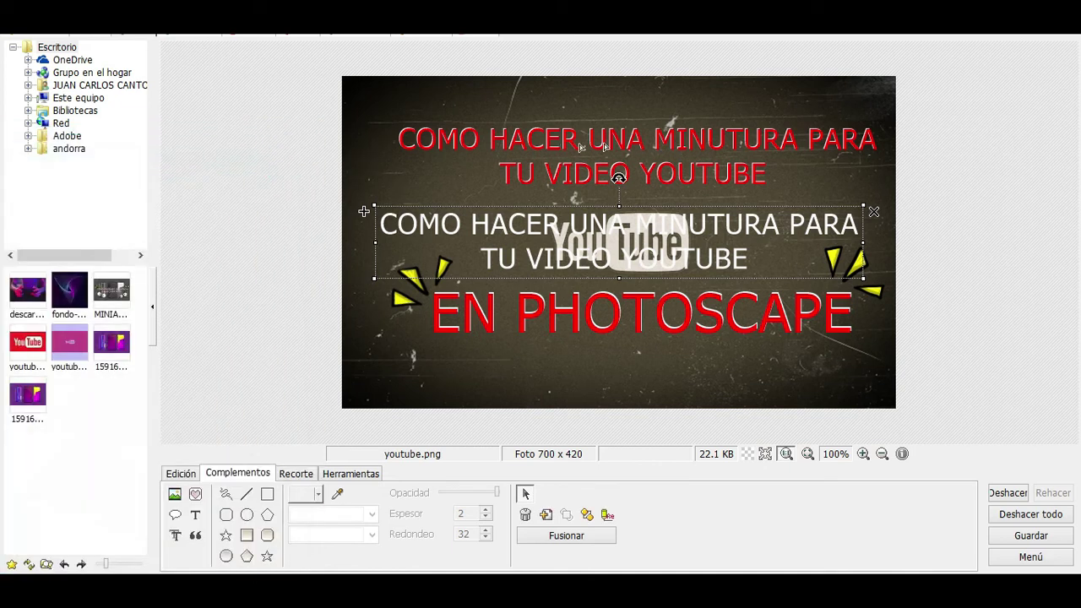
# Line the white text up over the red title, nudging the red title slightly right
pyautogui.moveTo(631, 145); pyautogui.dragTo(646, 142)
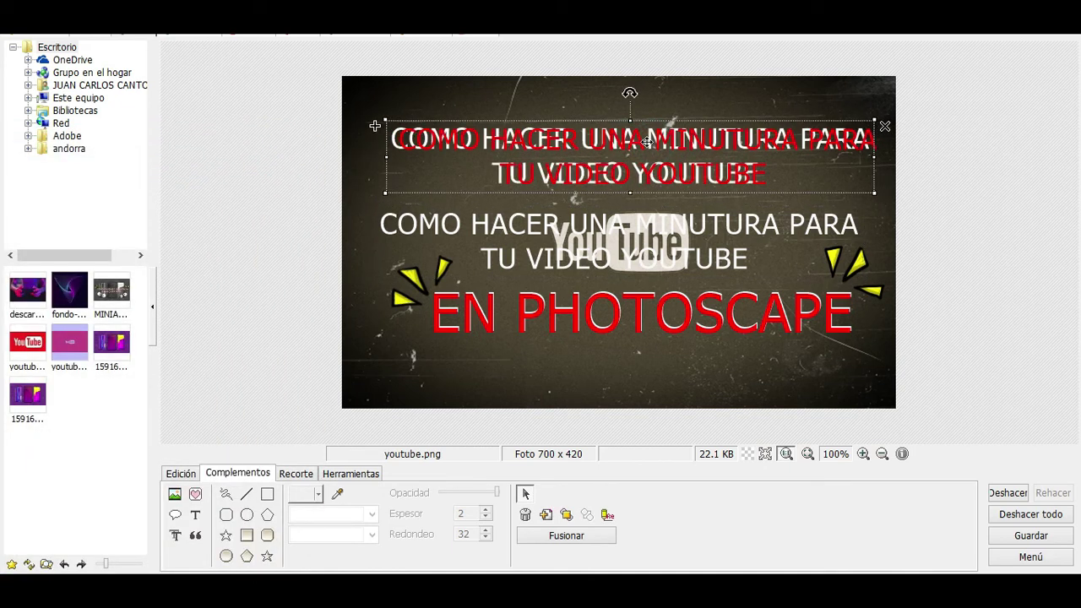
pyautogui.moveTo(696, 162)
pyautogui.mouseDown()
pyautogui.moveTo(691, 116)
pyautogui.moveTo(692, 141)
pyautogui.mouseUp()
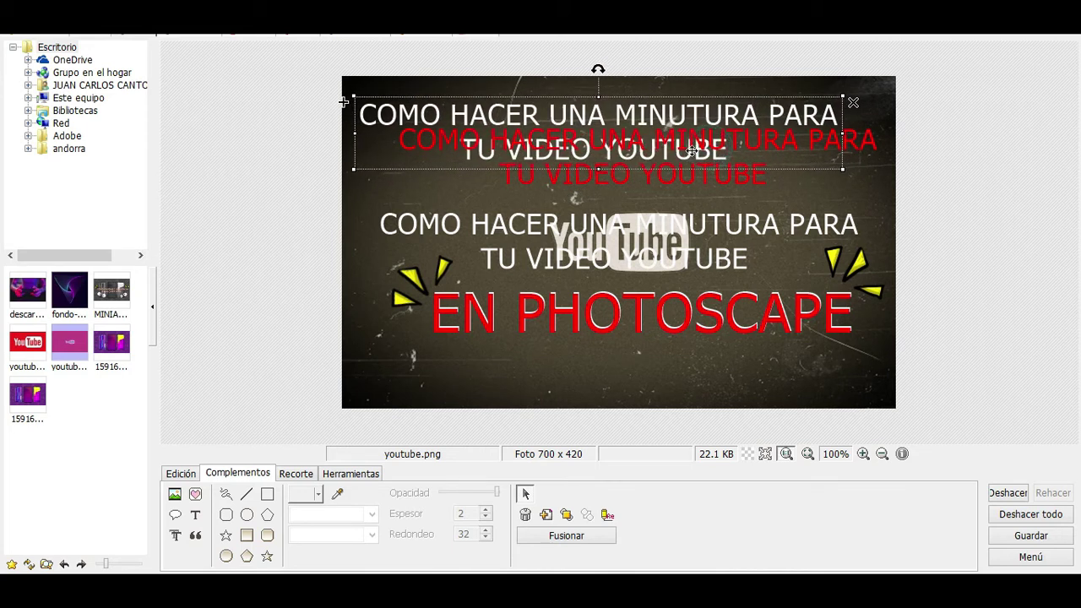
pyautogui.click(680, 180)
pyautogui.moveTo(681, 180); pyautogui.dragTo(689, 177)
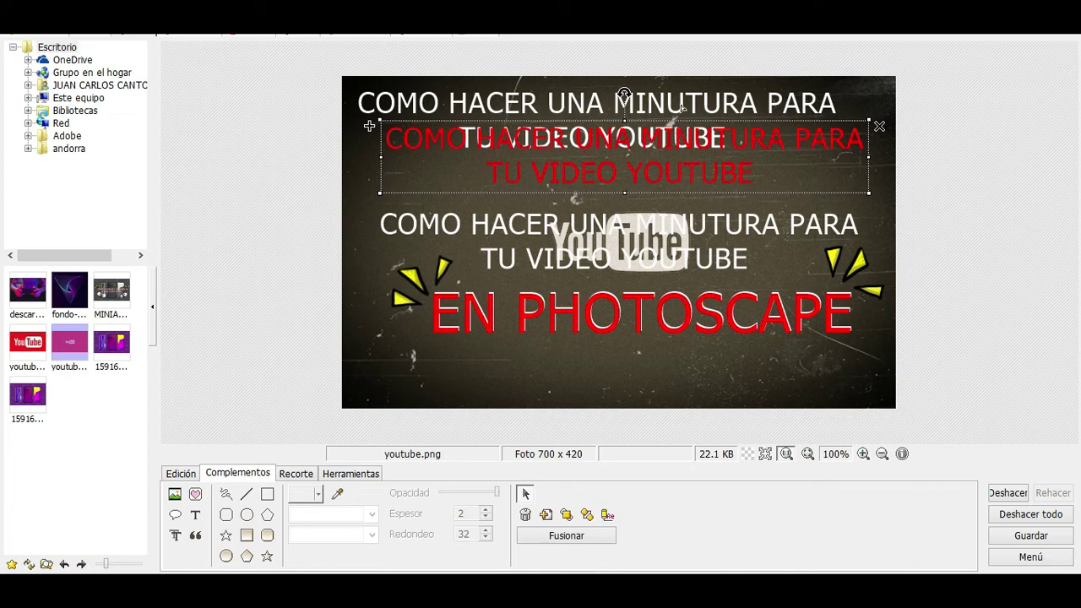
pyautogui.moveTo(680, 103)
pyautogui.mouseDown()
pyautogui.moveTo(703, 147)
pyautogui.moveTo(708, 139)
pyautogui.mouseUp()
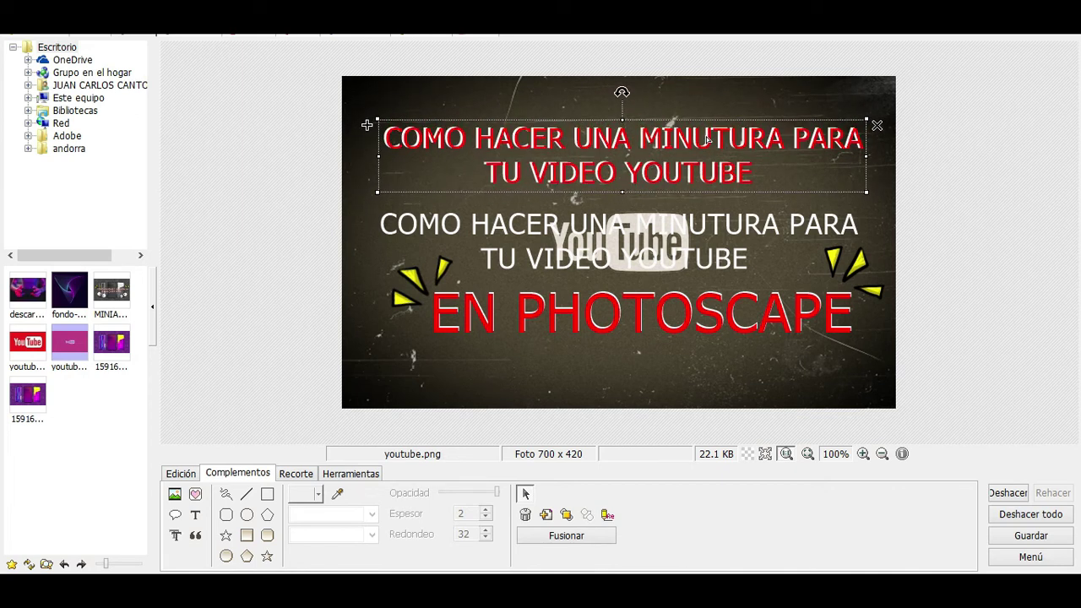
pyautogui.click(652, 235)
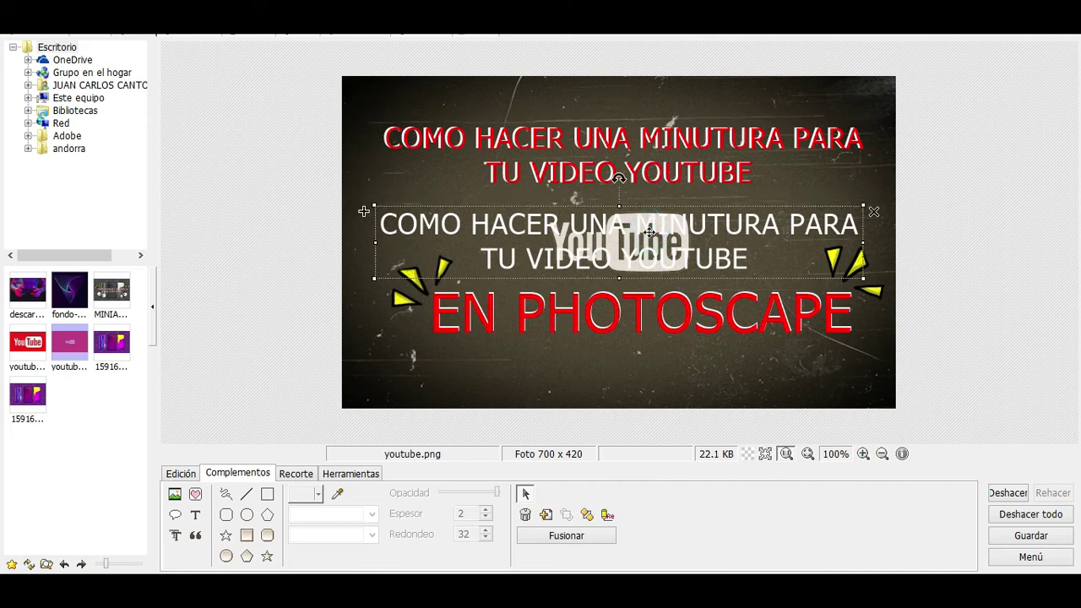
pyautogui.click(683, 174)
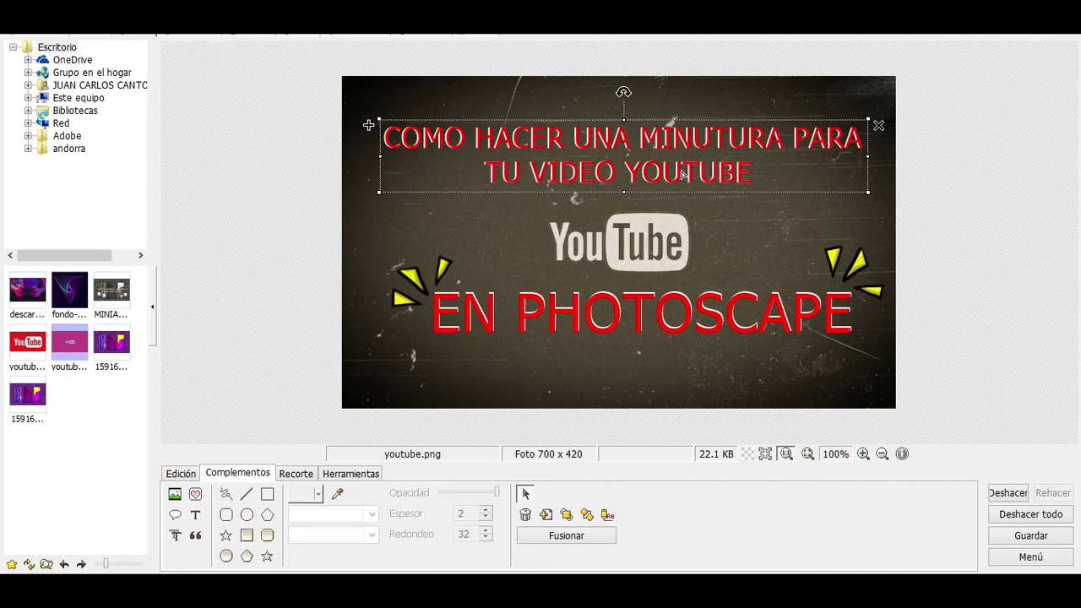
# Try black as the title text colour
pyautogui.doubleClick(680, 171)
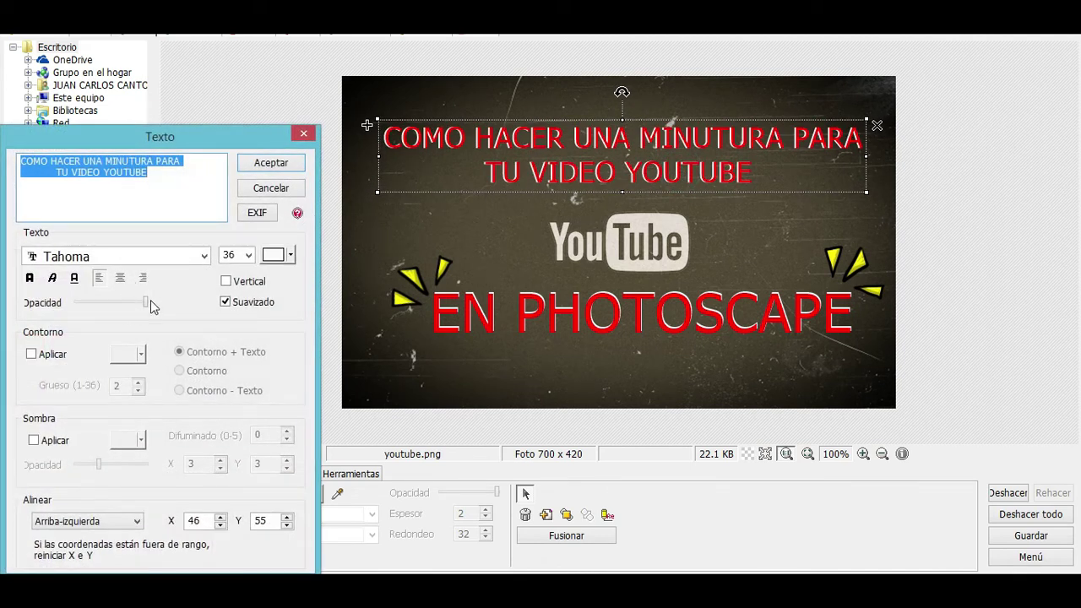
pyautogui.click(270, 256)
pyautogui.click(272, 300)
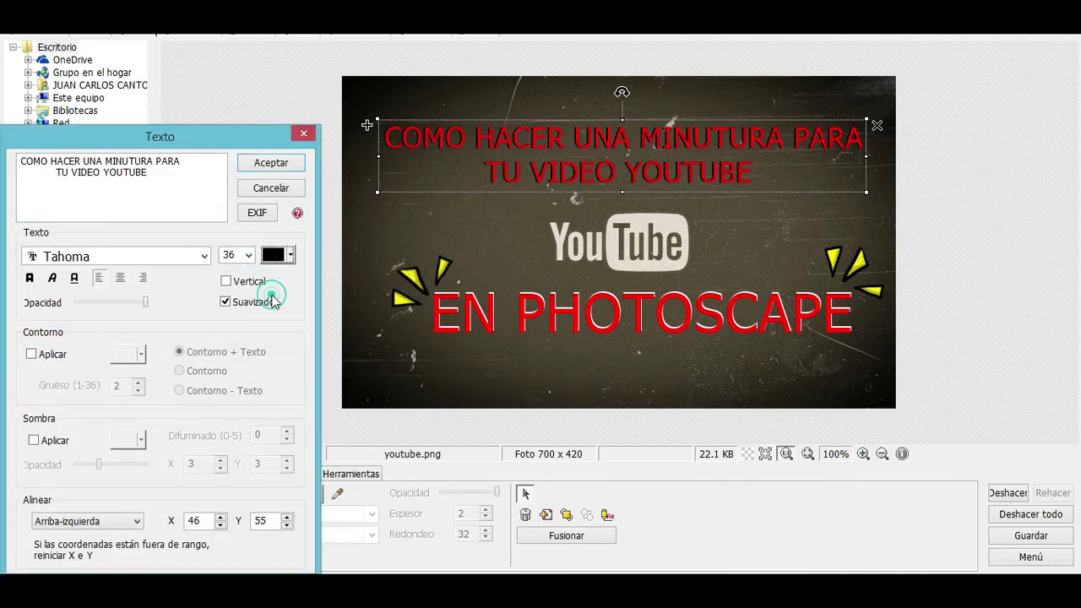
pyautogui.click(283, 165)
# Select the whole title text, recolour it light cream white, and duplicate the object
pyautogui.doubleClick(562, 171)
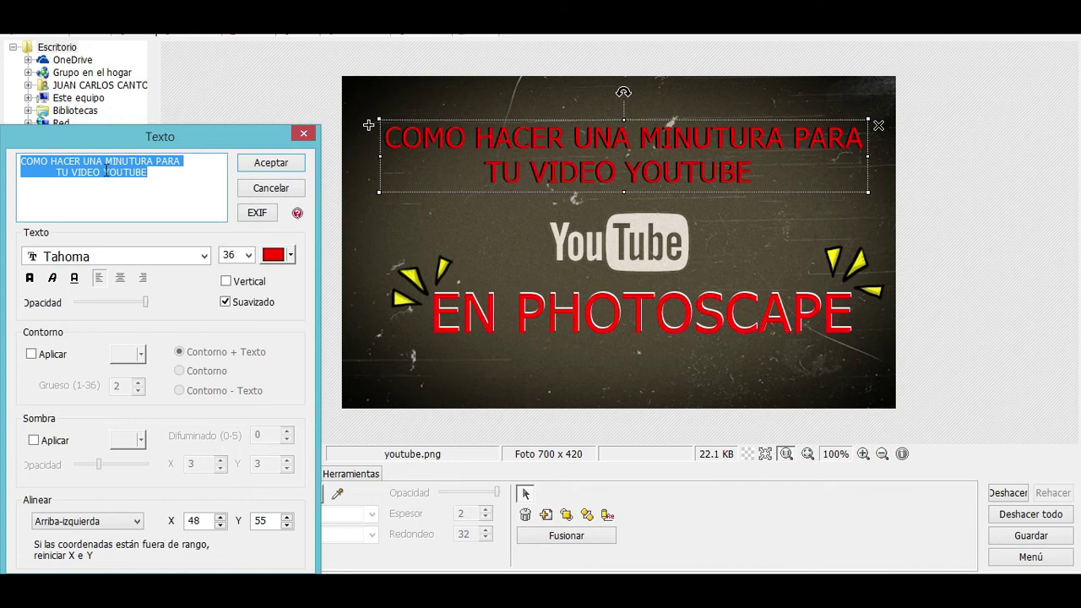
pyautogui.click(105, 172)
pyautogui.doubleClick(105, 172)
pyautogui.click(106, 172)
pyautogui.click(106, 173)
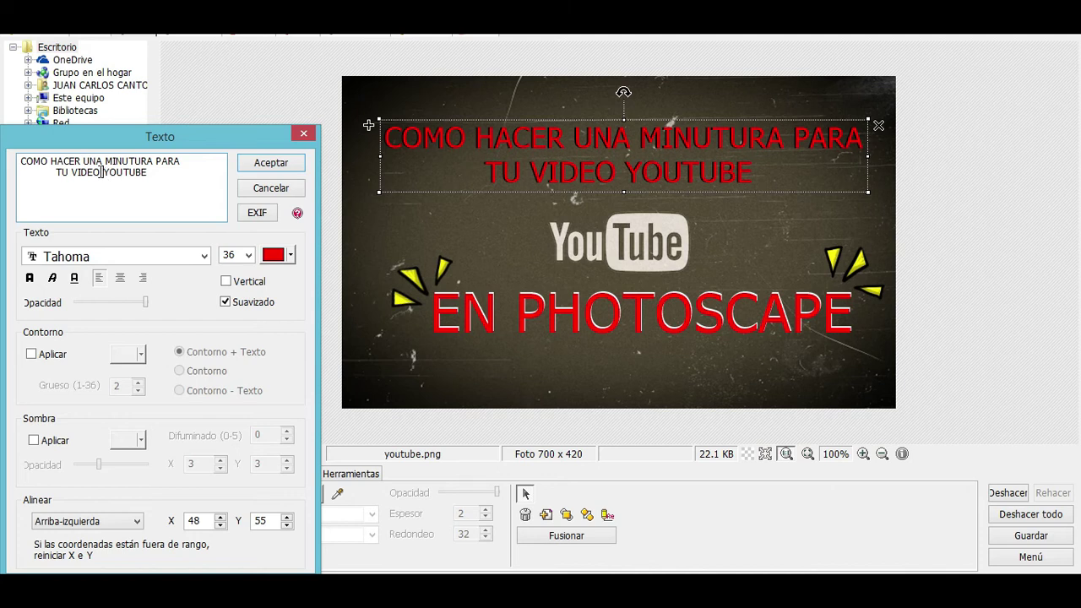
pyautogui.moveTo(101, 172); pyautogui.dragTo(24, 157)
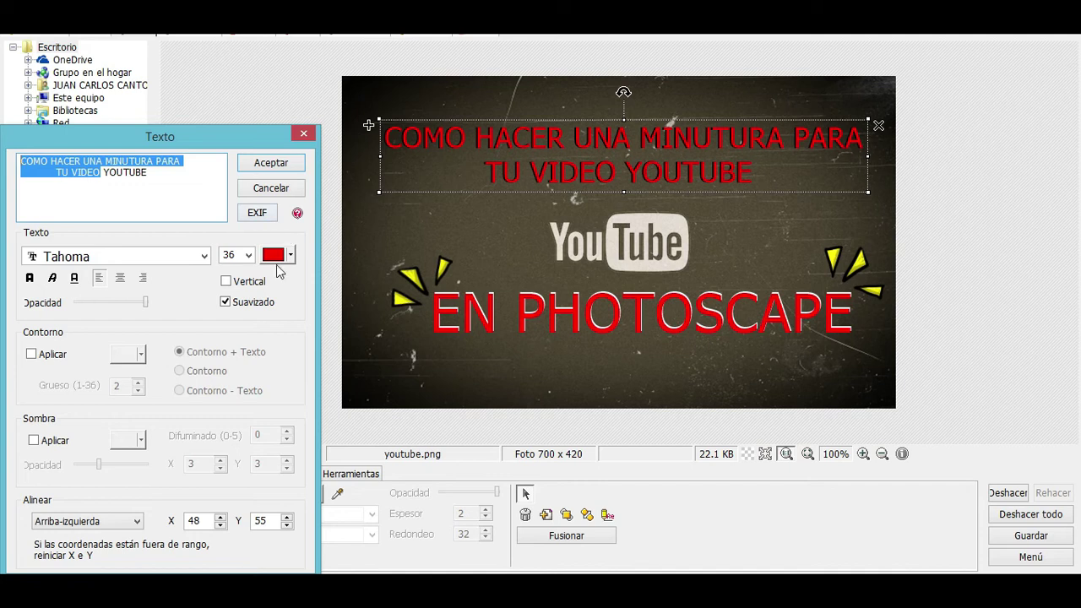
pyautogui.click(275, 261)
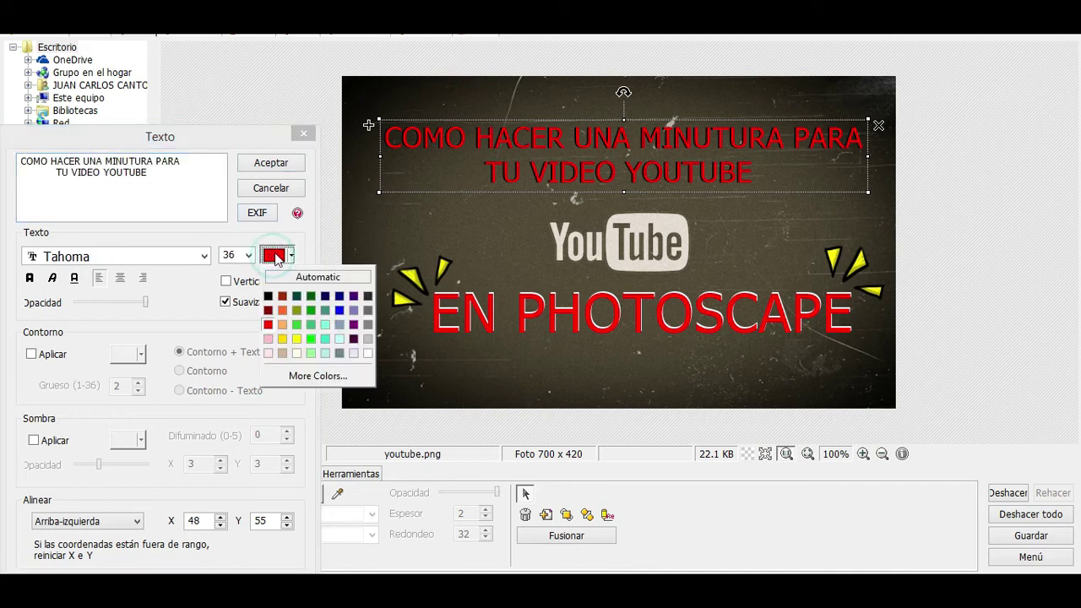
pyautogui.click(300, 357)
pyautogui.click(266, 162)
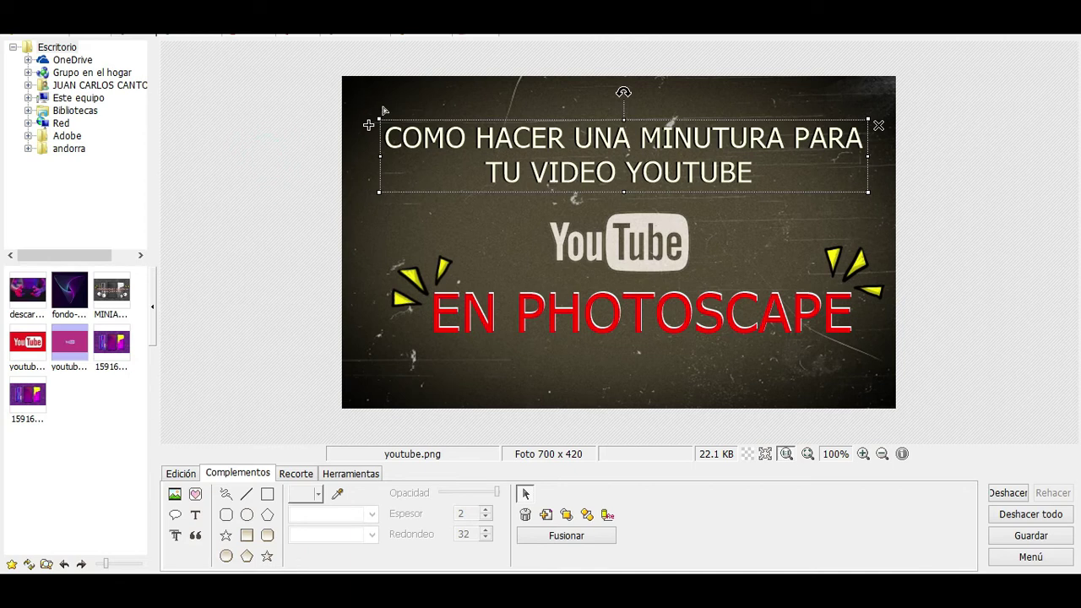
pyautogui.hotkey('ctrl', 'c')
pyautogui.hotkey('ctrl', 'v')
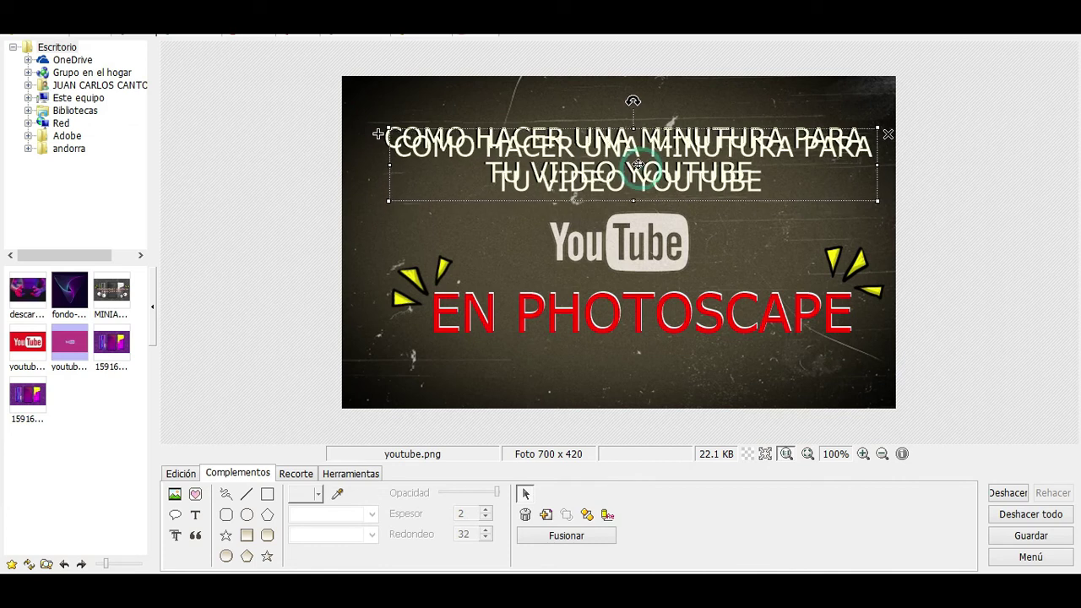
# Trim the title copy down to just YOUTUBE and place it after TU VIDEO
pyautogui.moveTo(641, 168); pyautogui.dragTo(629, 156)
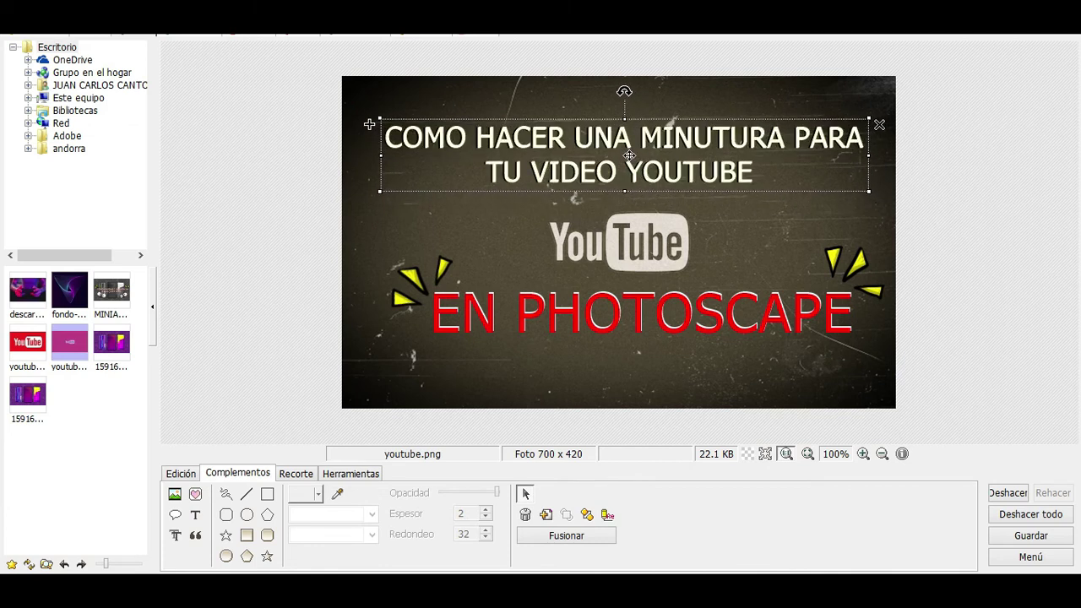
pyautogui.doubleClick(632, 151)
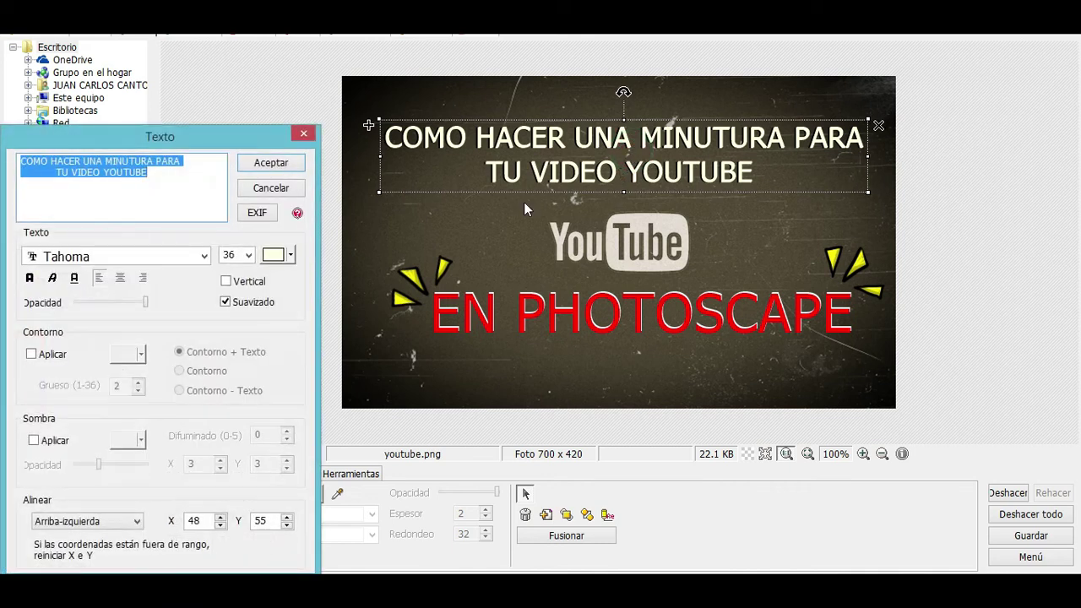
pyautogui.click(175, 188)
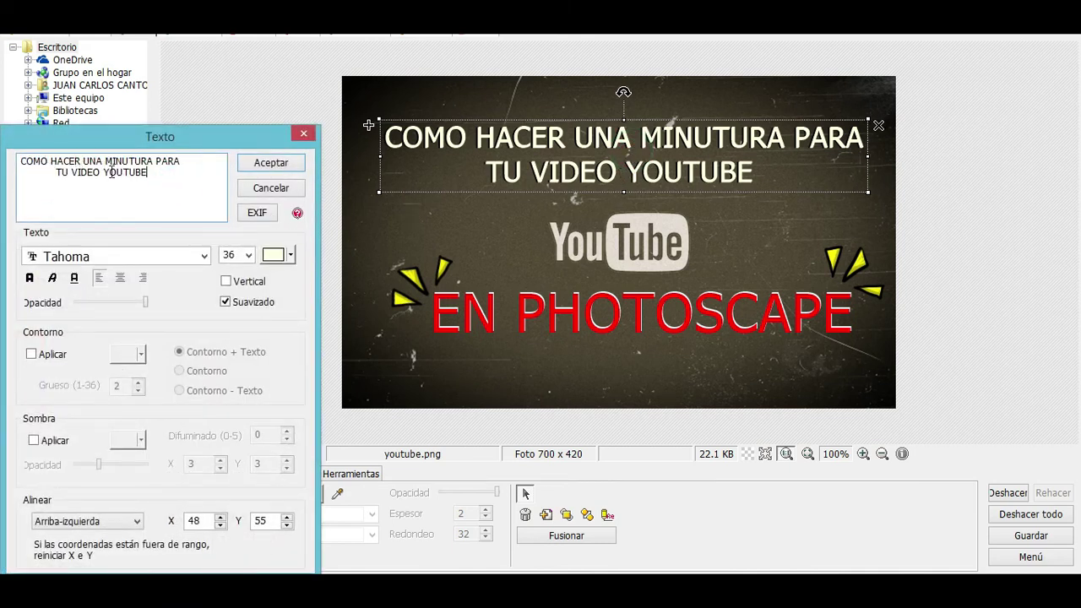
pyautogui.moveTo(101, 173)
pyautogui.mouseDown()
pyautogui.moveTo(25, 158)
pyautogui.moveTo(49, 156)
pyautogui.mouseUp()
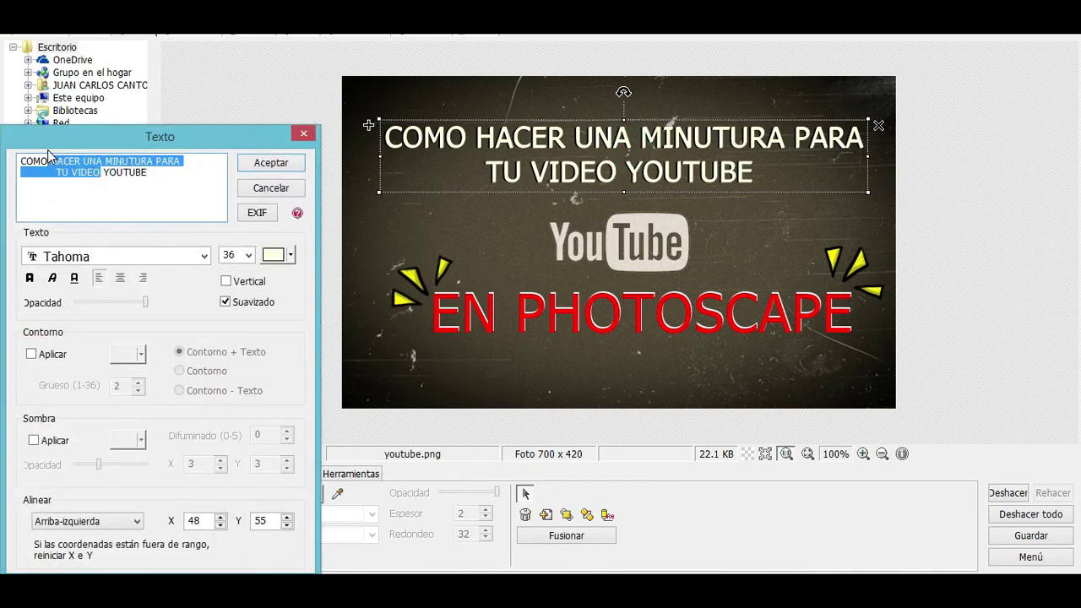
pyautogui.press('Delete')
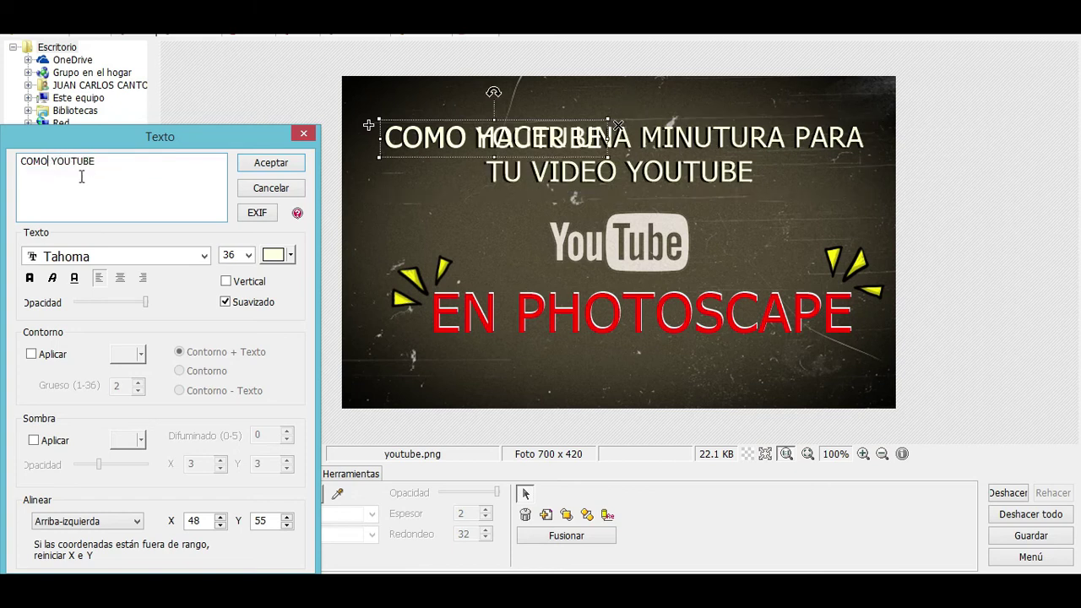
pyautogui.moveTo(52, 161); pyautogui.dragTo(8, 154)
pyautogui.press('Delete')
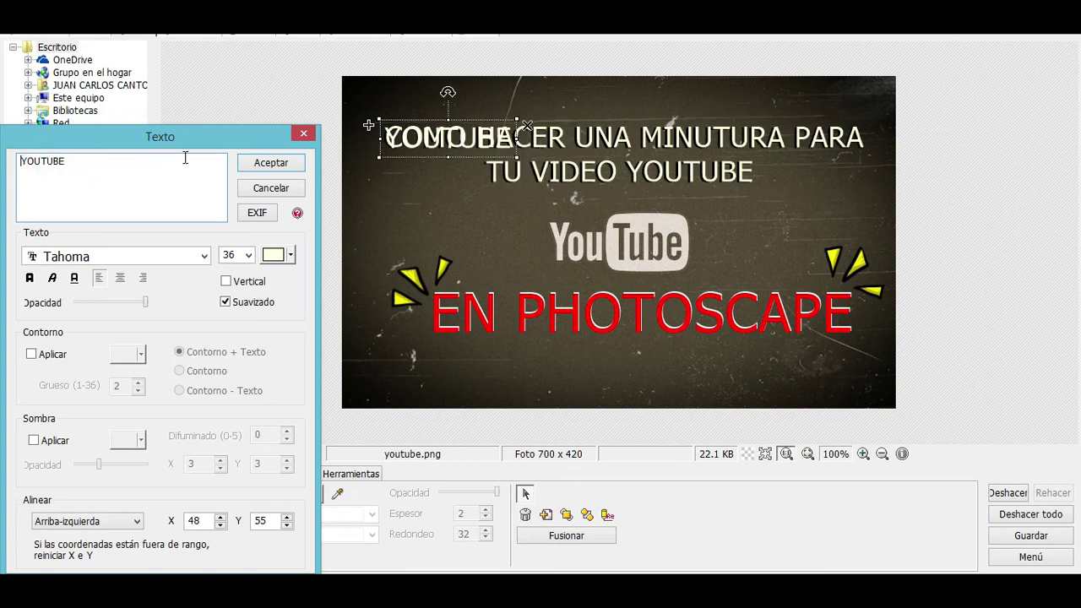
pyautogui.click(271, 162)
pyautogui.moveTo(459, 138); pyautogui.dragTo(701, 173)
# Try red for the title text, then cancel to keep it white
pyautogui.doubleClick(701, 173)
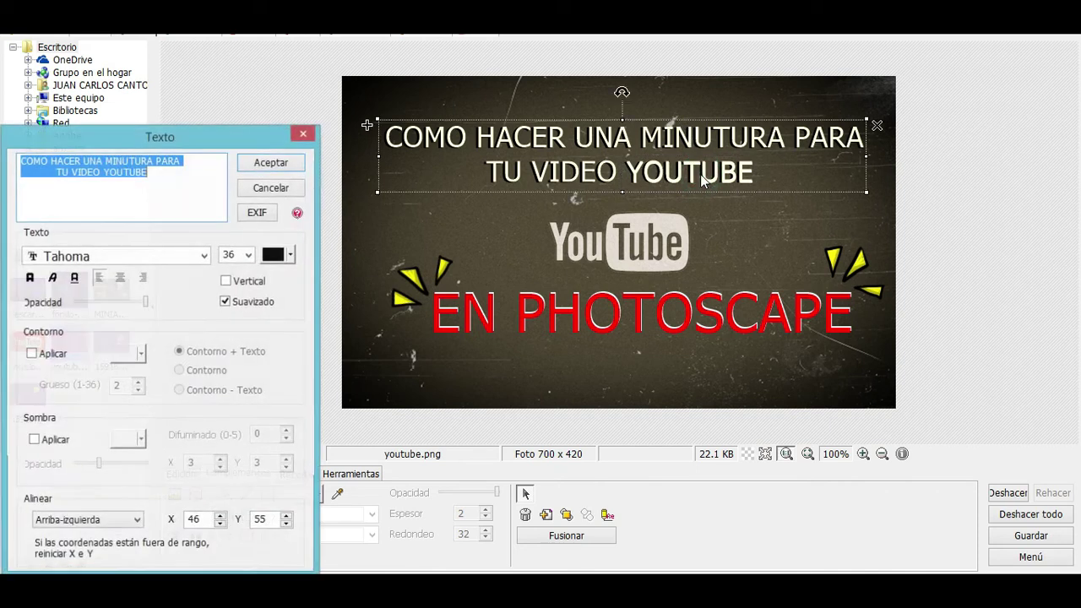
pyautogui.click(271, 258)
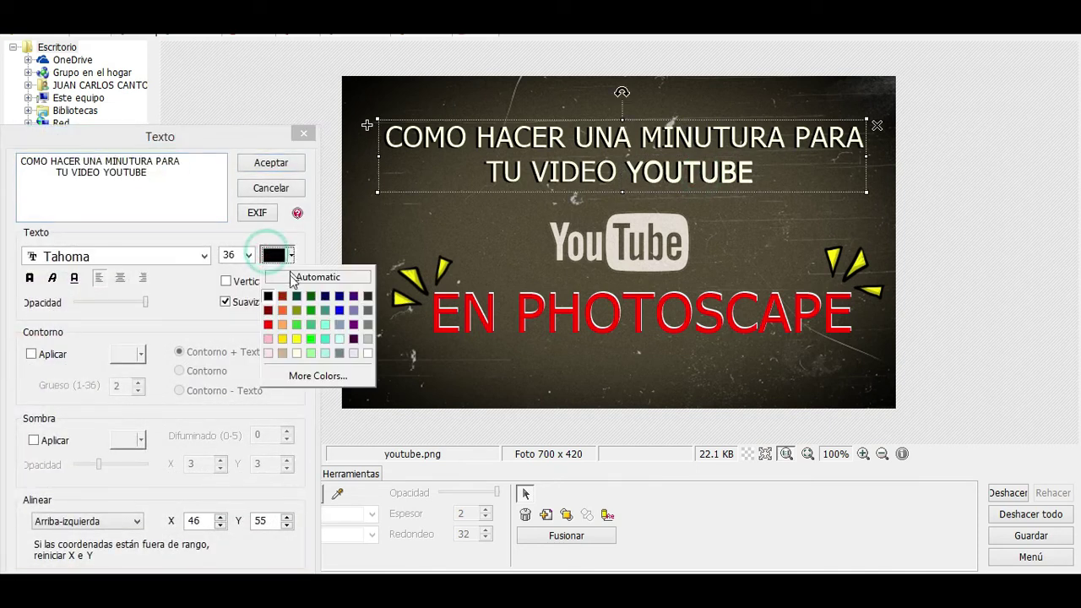
pyautogui.click(287, 325)
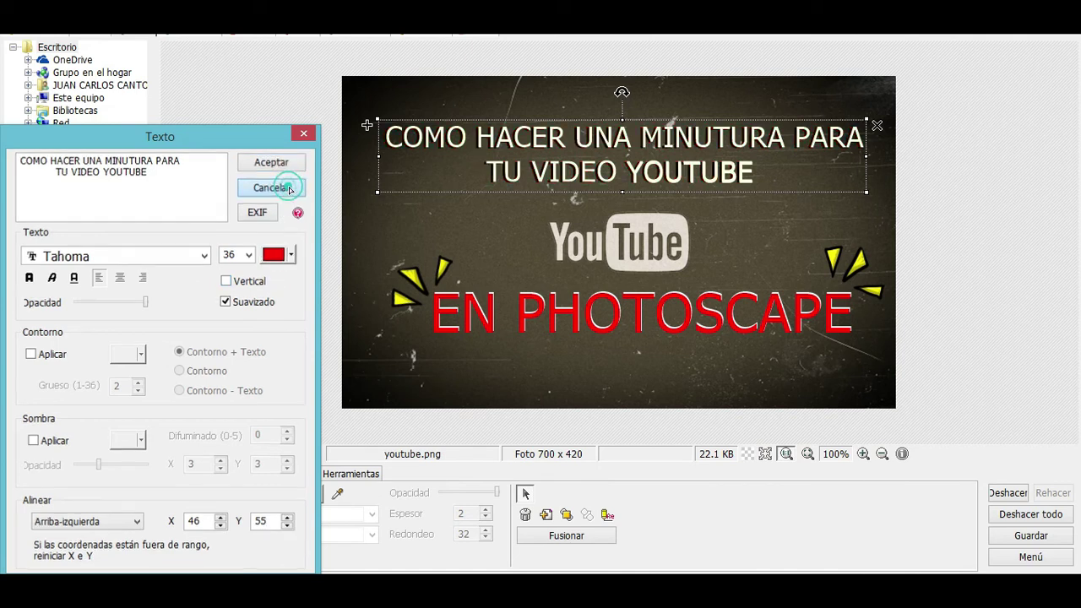
pyautogui.click(270, 188)
# Move the title copies aside and colour the YOUTUBE word red
pyautogui.moveTo(675, 177); pyautogui.dragTo(646, 291)
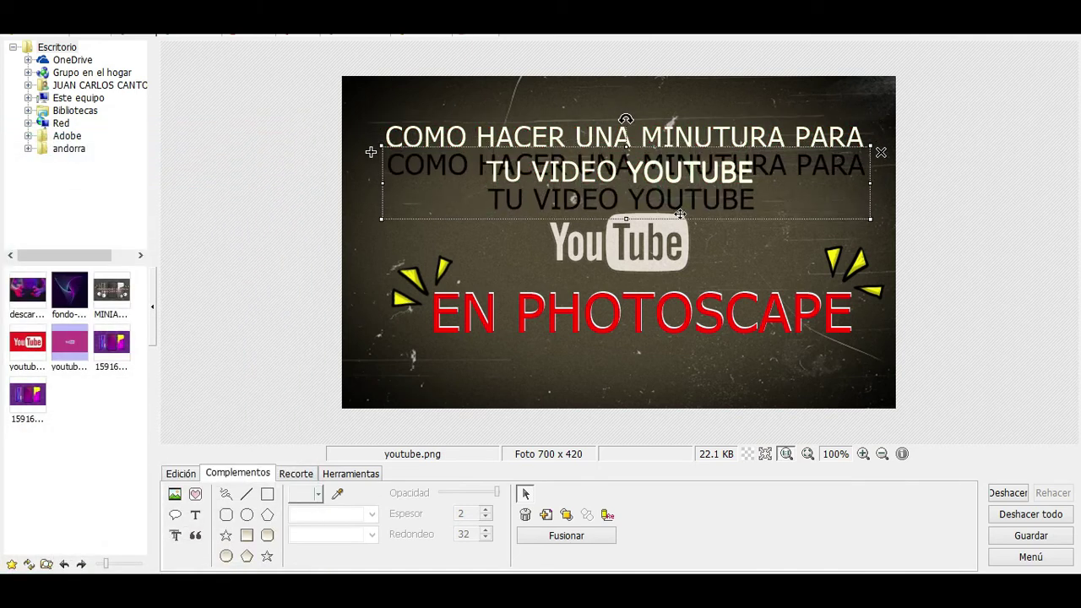
pyautogui.moveTo(684, 177); pyautogui.dragTo(589, 282)
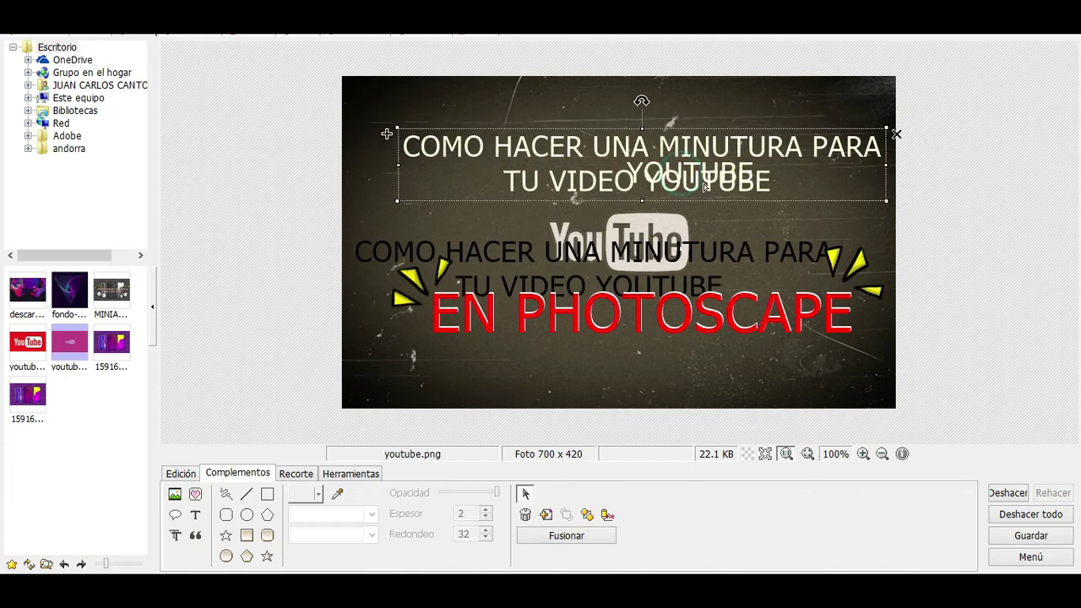
pyautogui.doubleClick(685, 174)
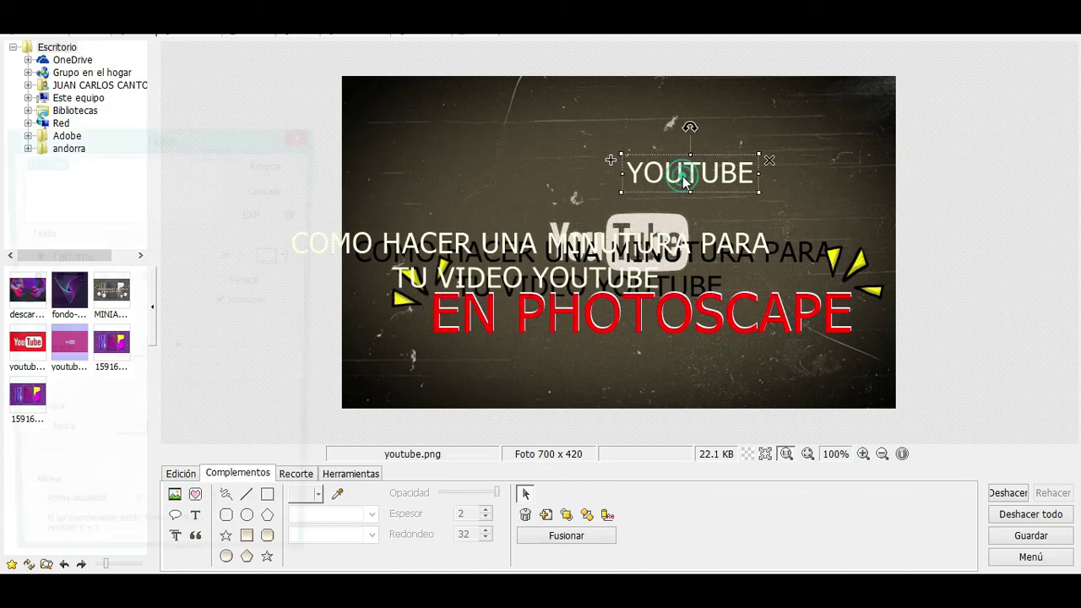
pyautogui.click(275, 256)
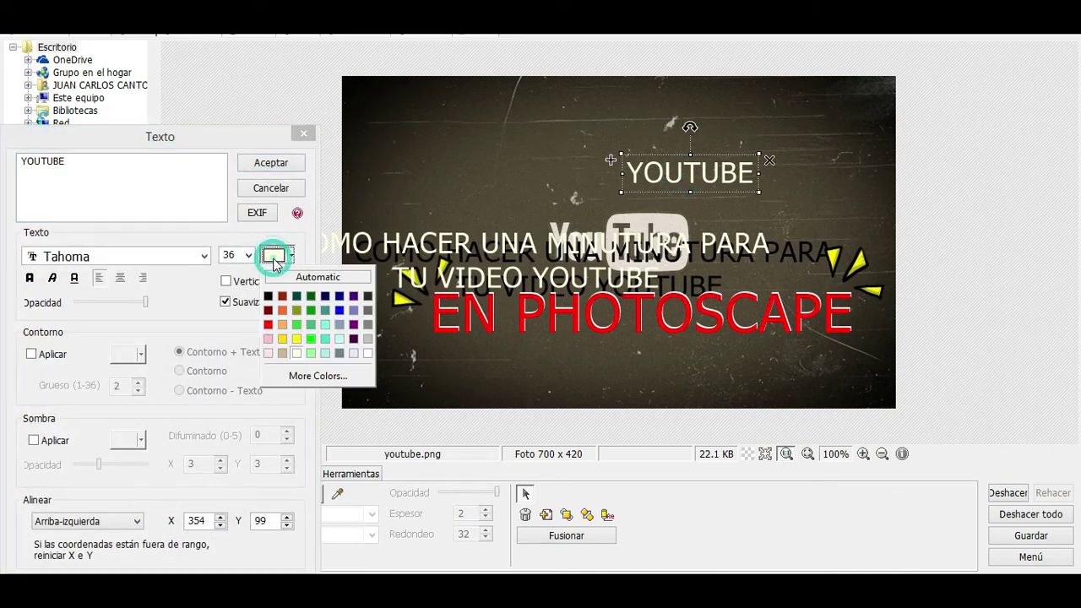
pyautogui.click(268, 324)
pyautogui.click(270, 166)
# Return the white title to the top with the dark copy behind it as a shadow
pyautogui.moveTo(645, 247)
pyautogui.mouseDown()
pyautogui.moveTo(716, 152)
pyautogui.moveTo(734, 145)
pyautogui.mouseUp()
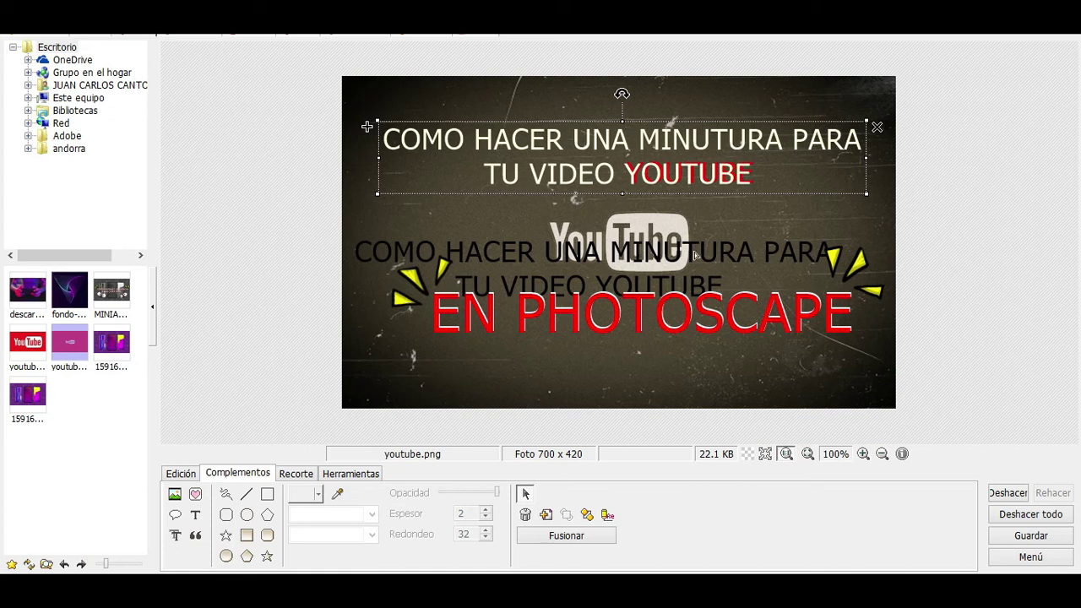
pyautogui.moveTo(695, 255)
pyautogui.mouseDown()
pyautogui.moveTo(709, 138)
pyautogui.moveTo(728, 142)
pyautogui.mouseUp()
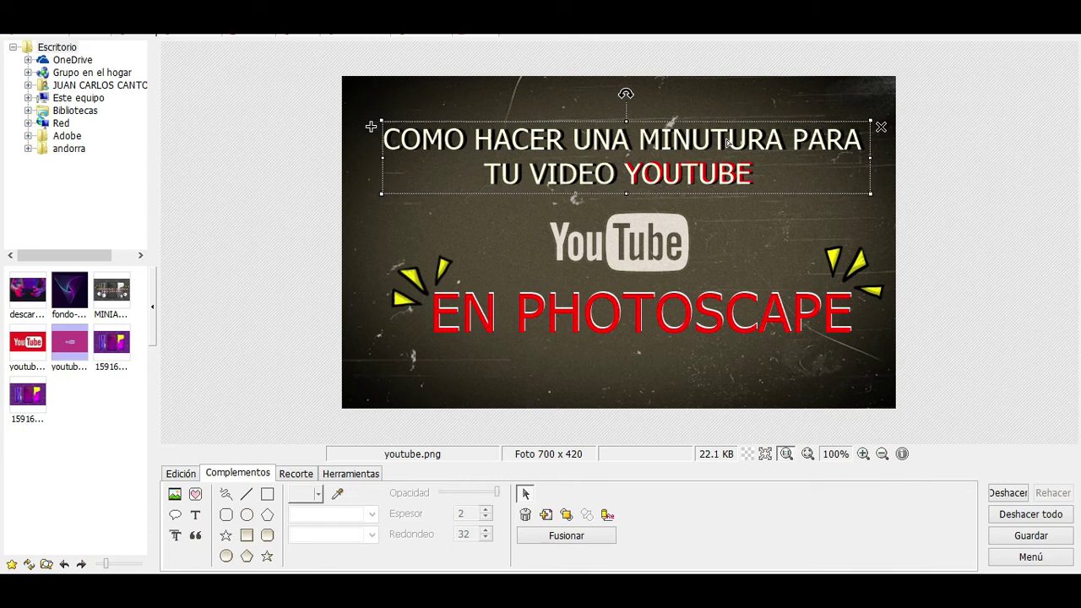
pyautogui.click(940, 217)
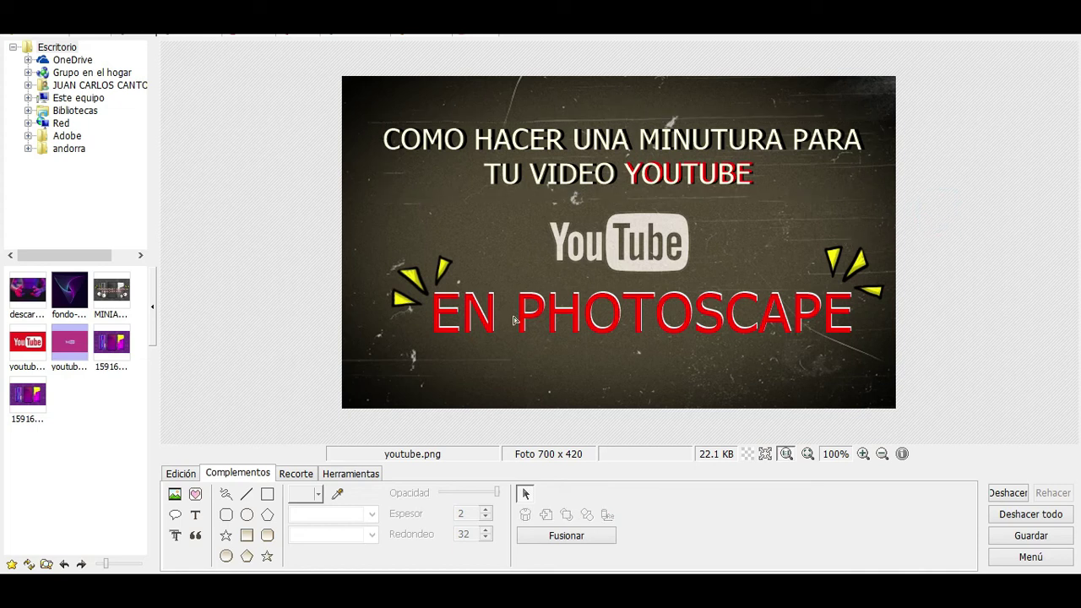
# Duplicate the EN PHOTOSCAPE text and move the copy lower
pyautogui.click(538, 315)
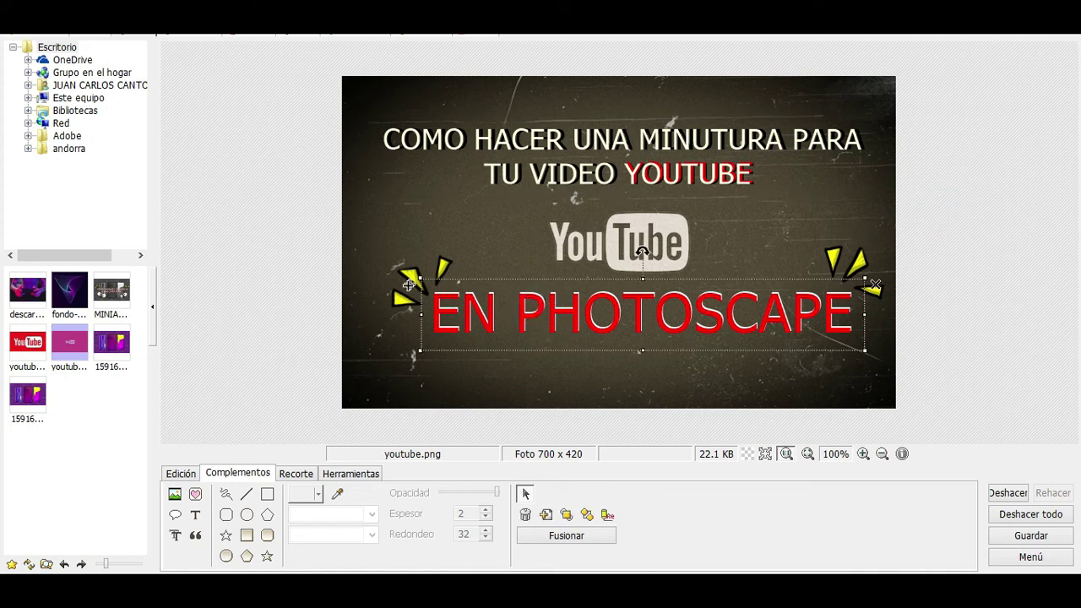
pyautogui.moveTo(409, 286); pyautogui.dragTo(422, 296)
pyautogui.moveTo(564, 322); pyautogui.dragTo(569, 369)
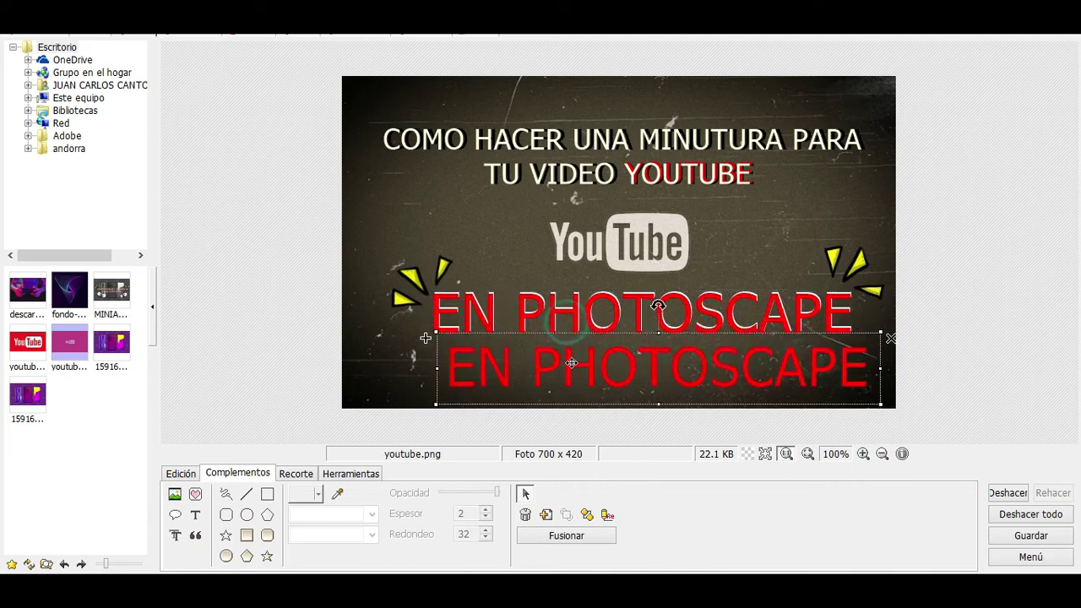
pyautogui.doubleClick(490, 372)
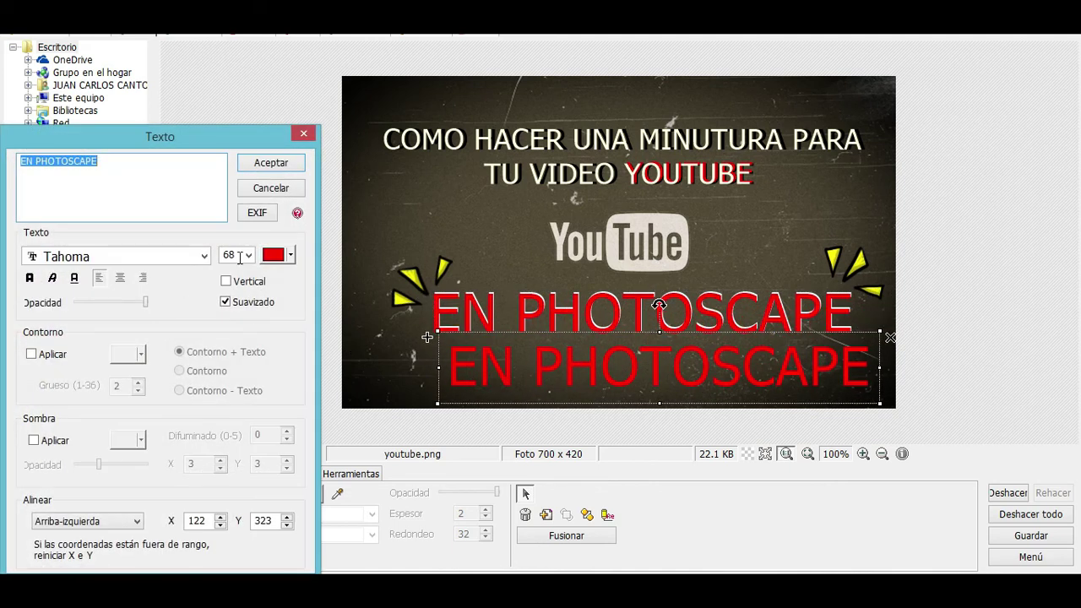
pyautogui.click(297, 134)
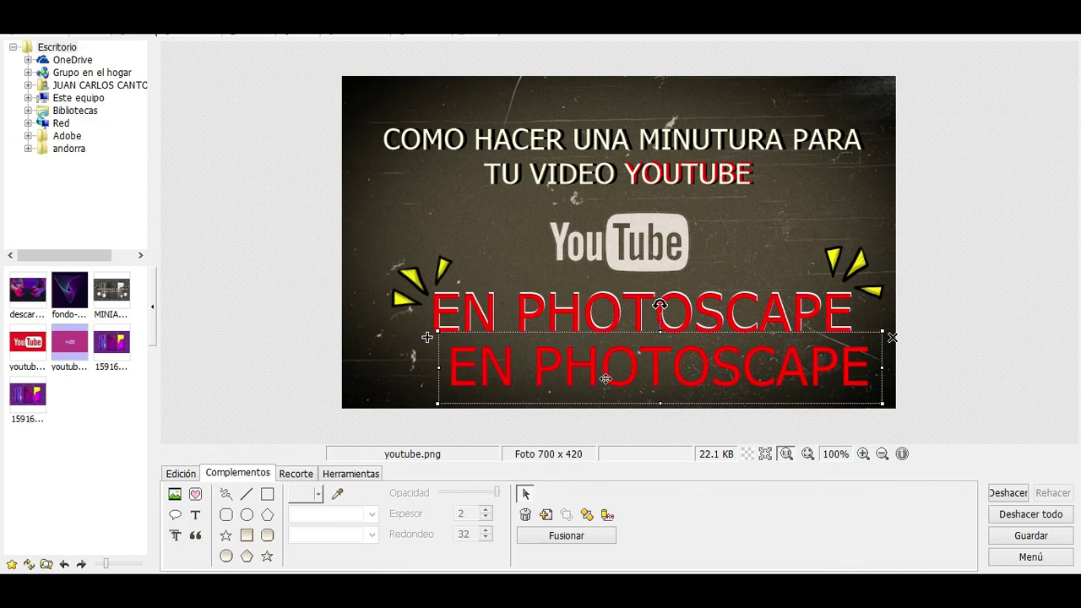
# Colour the copy yellow and lay it over the red EN PHOTOSCAPE
pyautogui.doubleClick(626, 364)
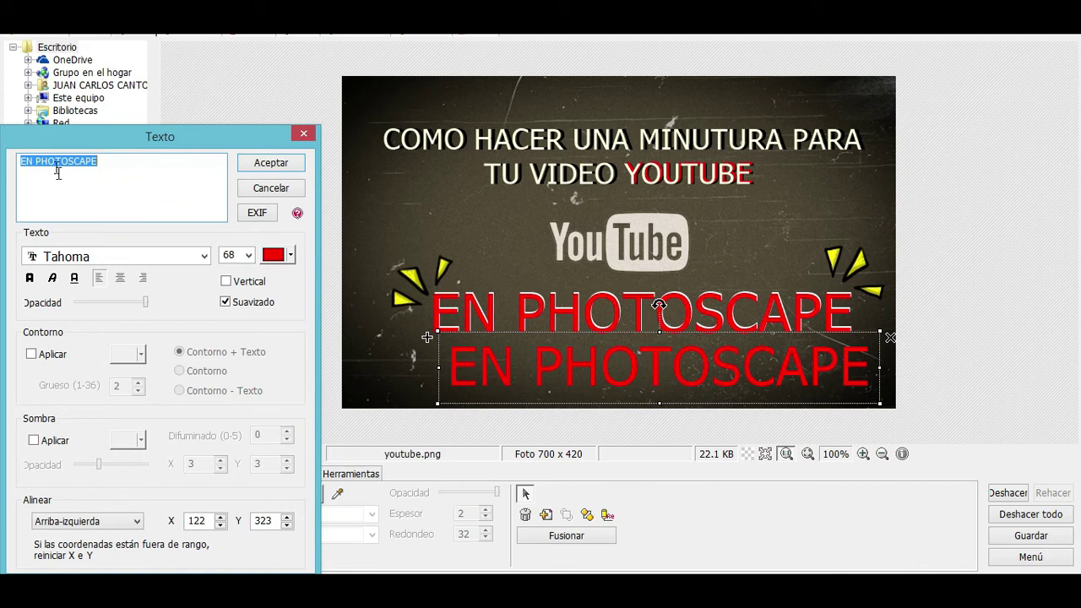
pyautogui.moveTo(55, 162); pyautogui.dragTo(98, 163)
pyautogui.click(279, 262)
pyautogui.click(290, 304)
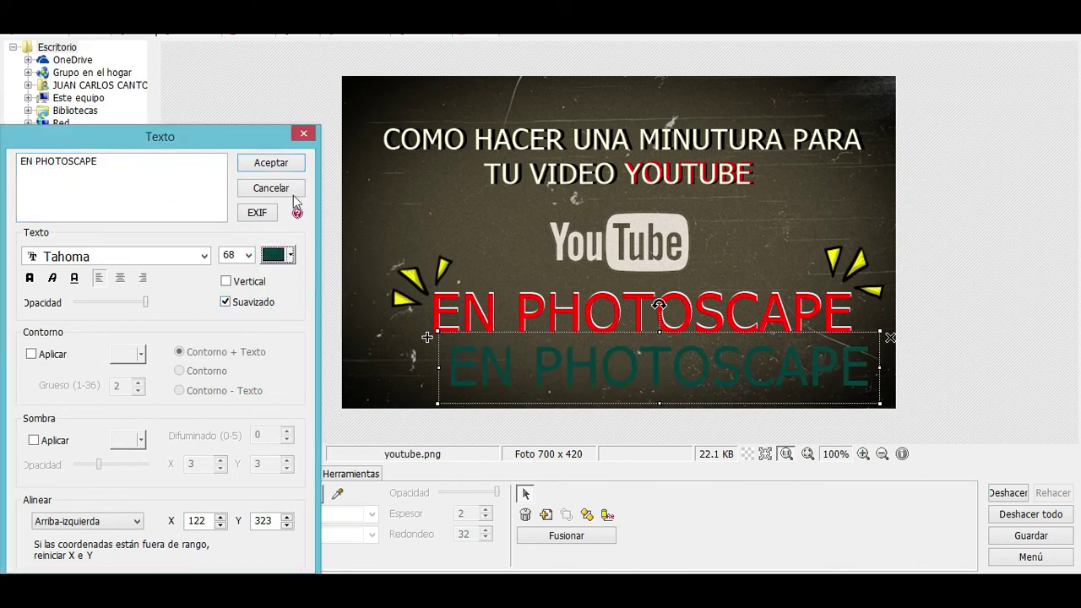
pyautogui.click(269, 256)
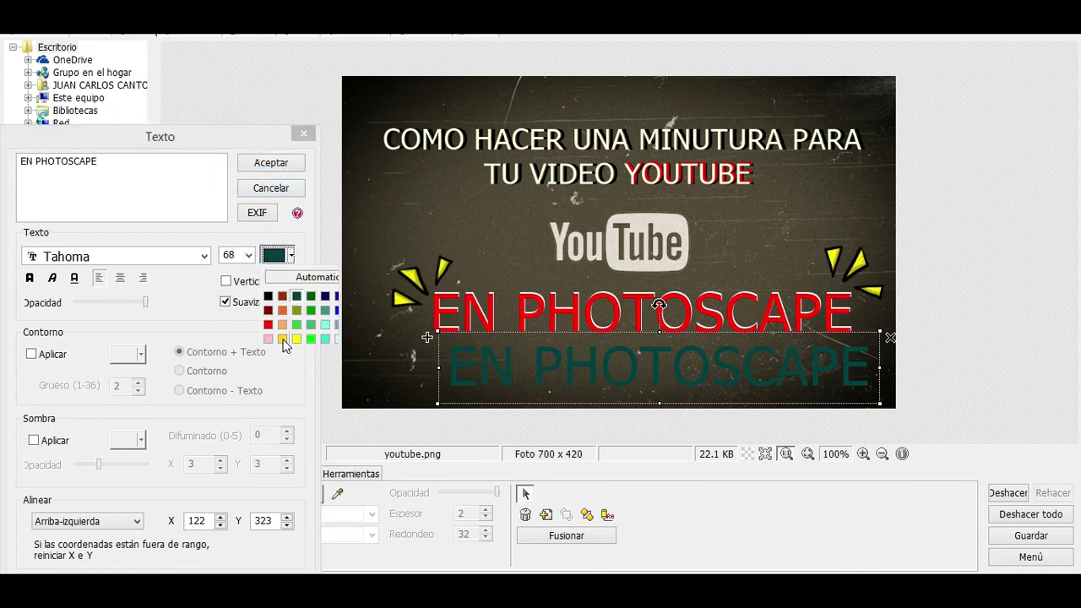
pyautogui.click(293, 340)
pyautogui.click(271, 165)
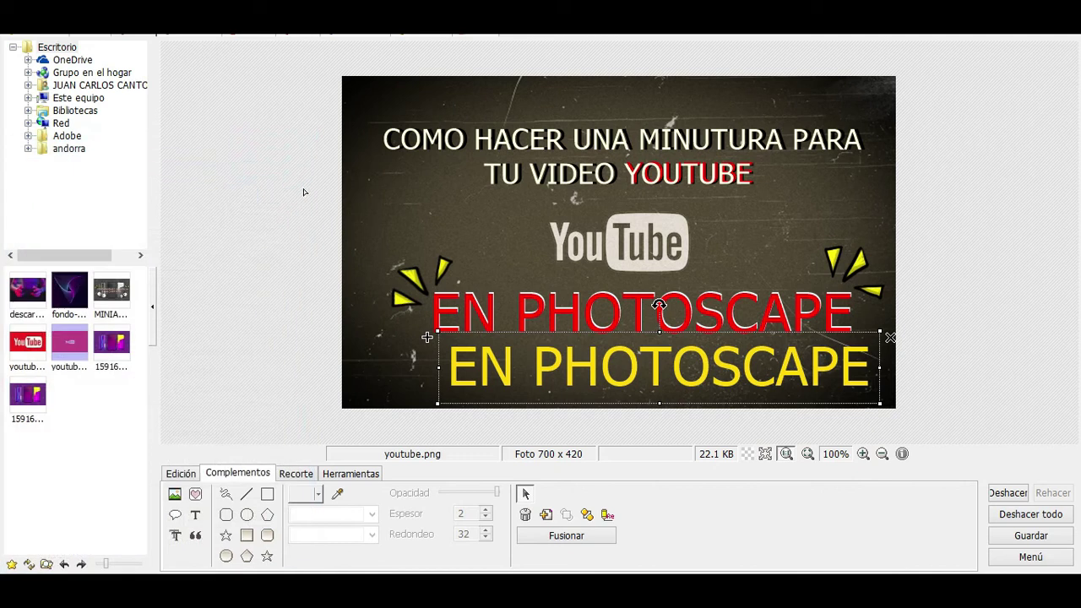
pyautogui.moveTo(682, 359); pyautogui.dragTo(669, 308)
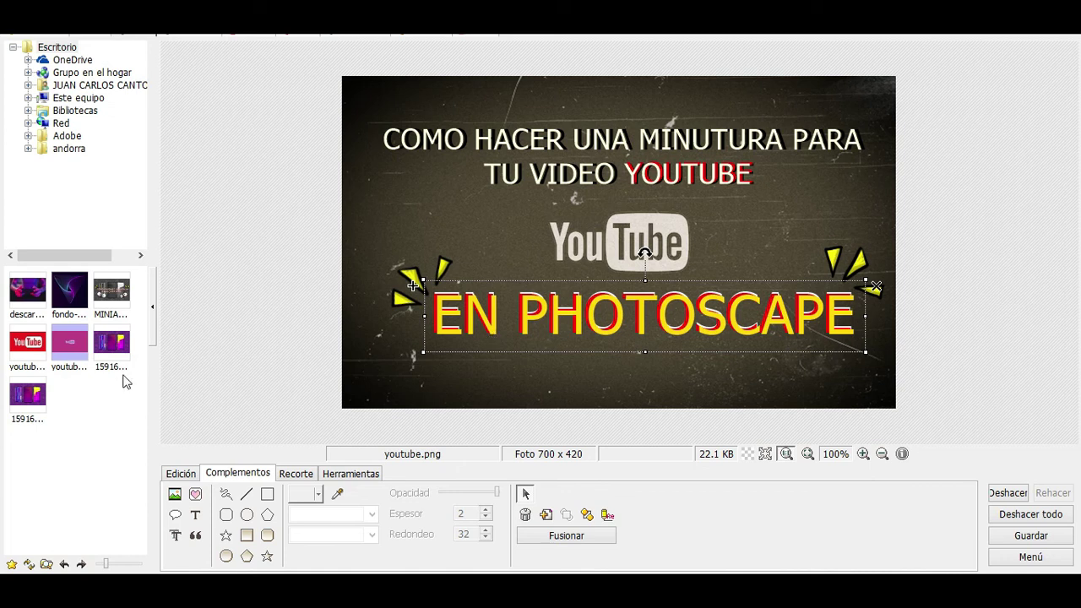
# Delete 'EN' from the yellow text copy so it reads only PHOTOSCAPE
pyautogui.click(198, 516)
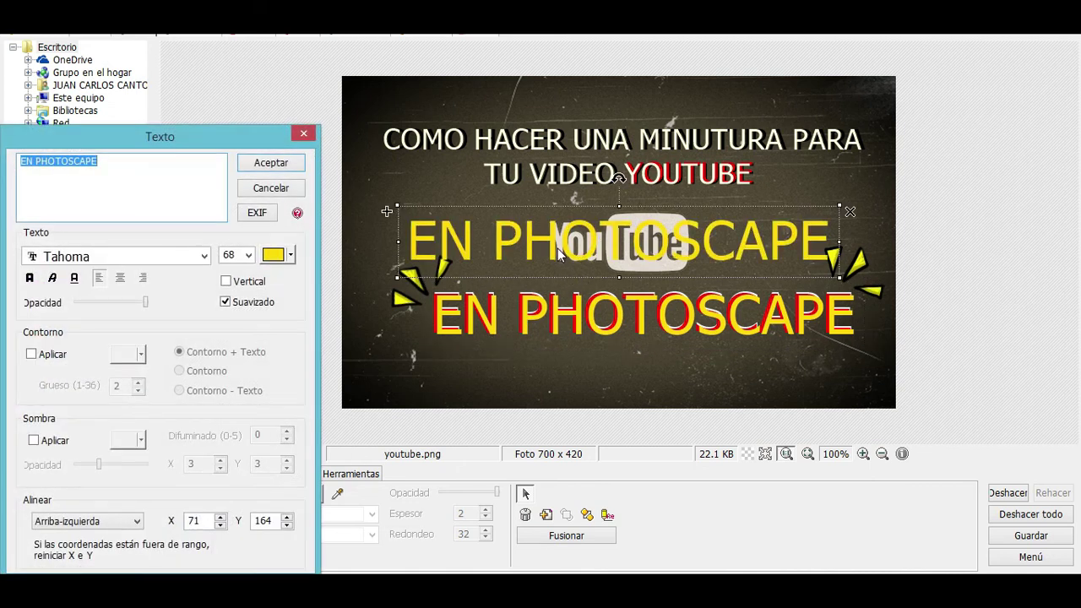
pyautogui.write('1')
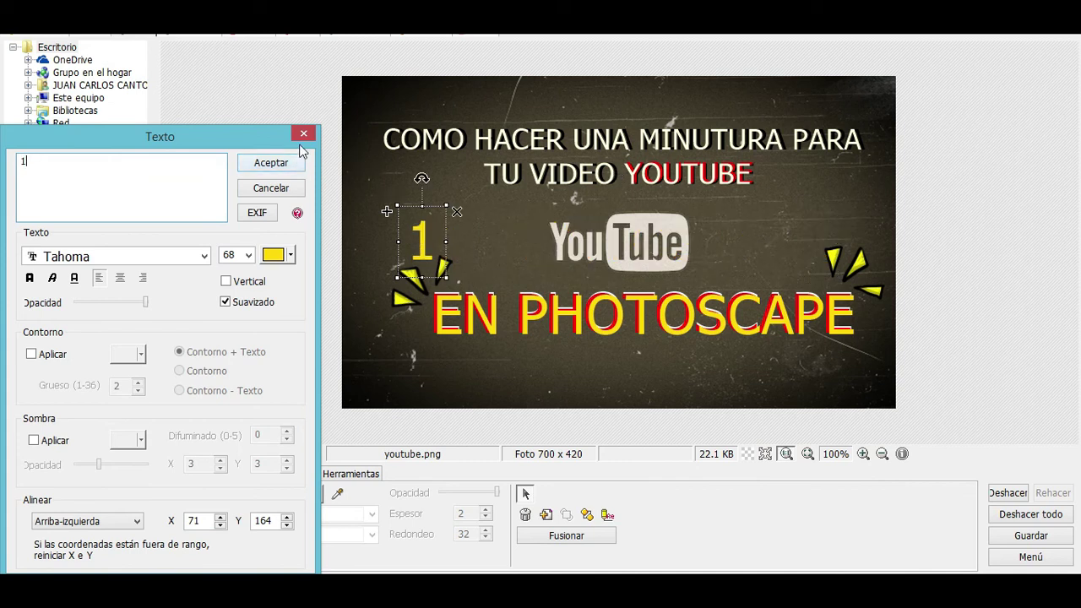
pyautogui.click(303, 133)
pyautogui.doubleClick(477, 327)
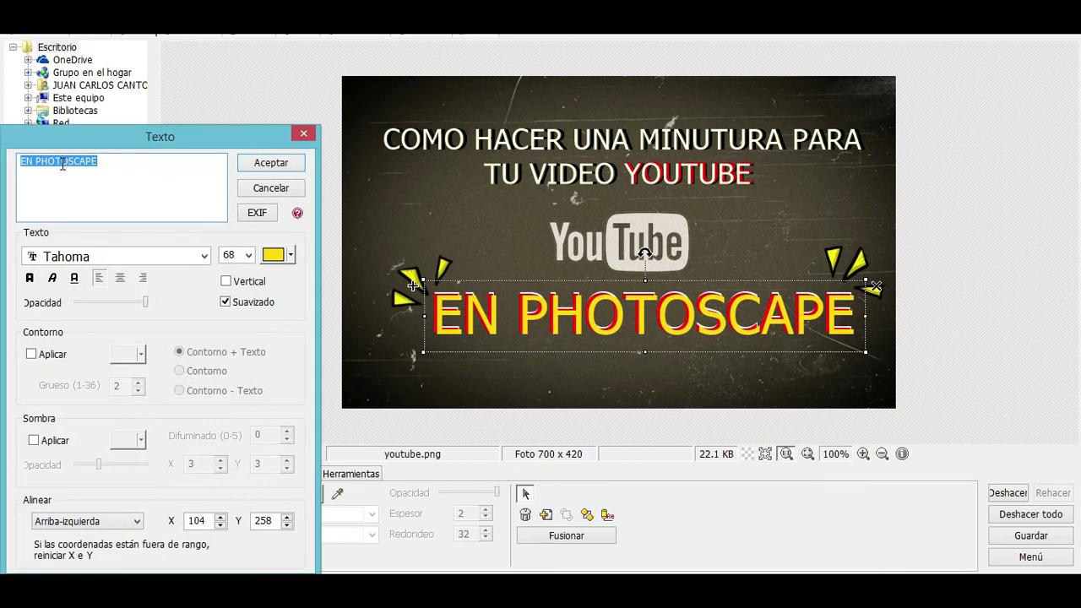
pyautogui.moveTo(32, 161); pyautogui.dragTo(8, 166)
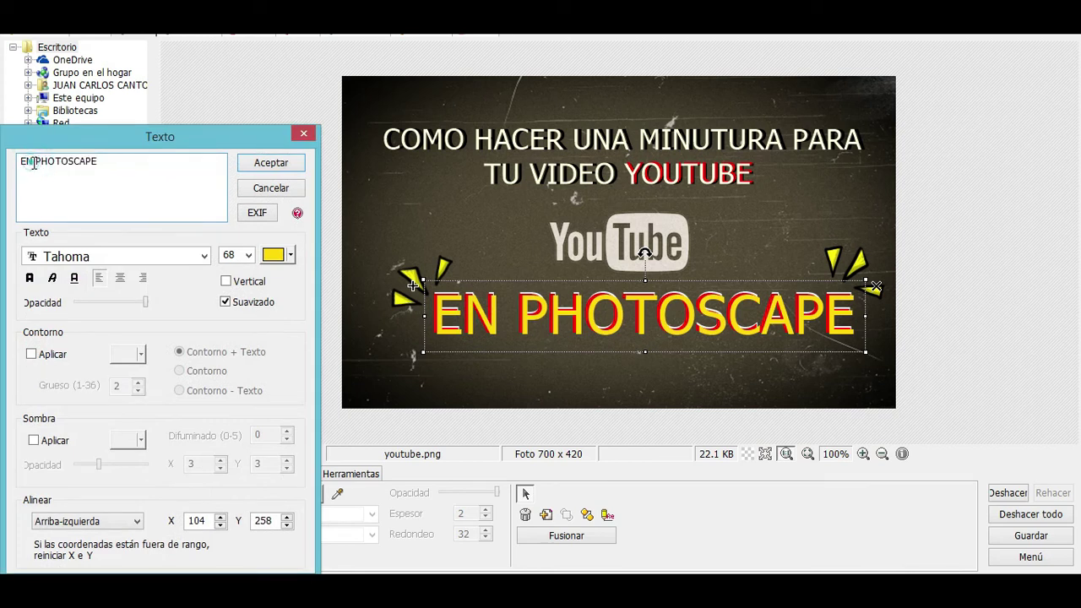
pyautogui.press('Delete')
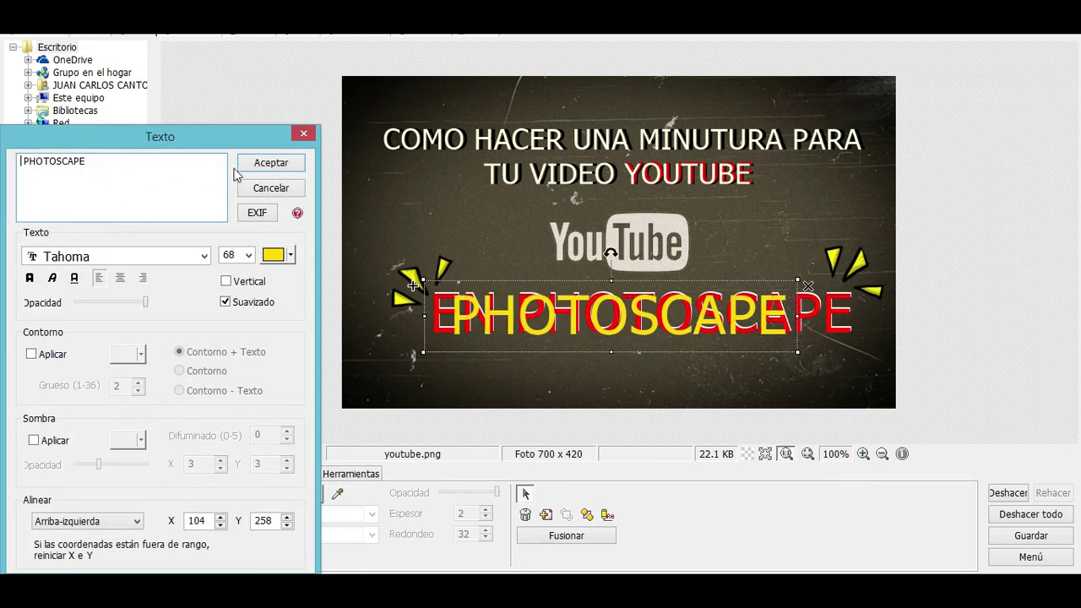
# Apply the edit and position yellow PHOTOSCAPE over the red copy, leaving a red offset edge
pyautogui.click(261, 165)
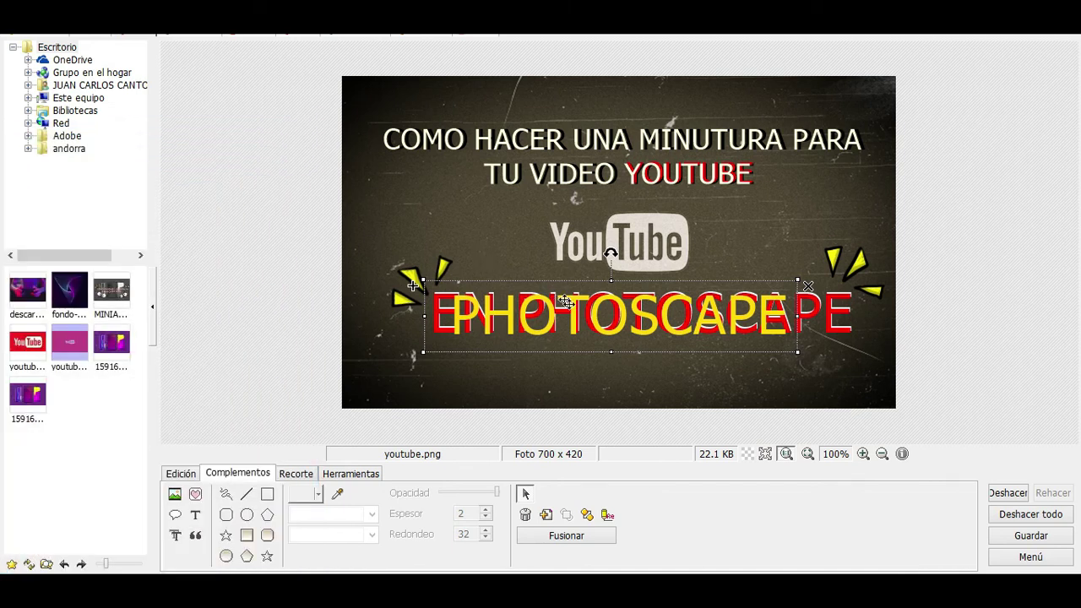
pyautogui.moveTo(566, 302)
pyautogui.mouseDown()
pyautogui.moveTo(643, 288)
pyautogui.moveTo(629, 297)
pyautogui.moveTo(638, 300)
pyautogui.mouseUp()
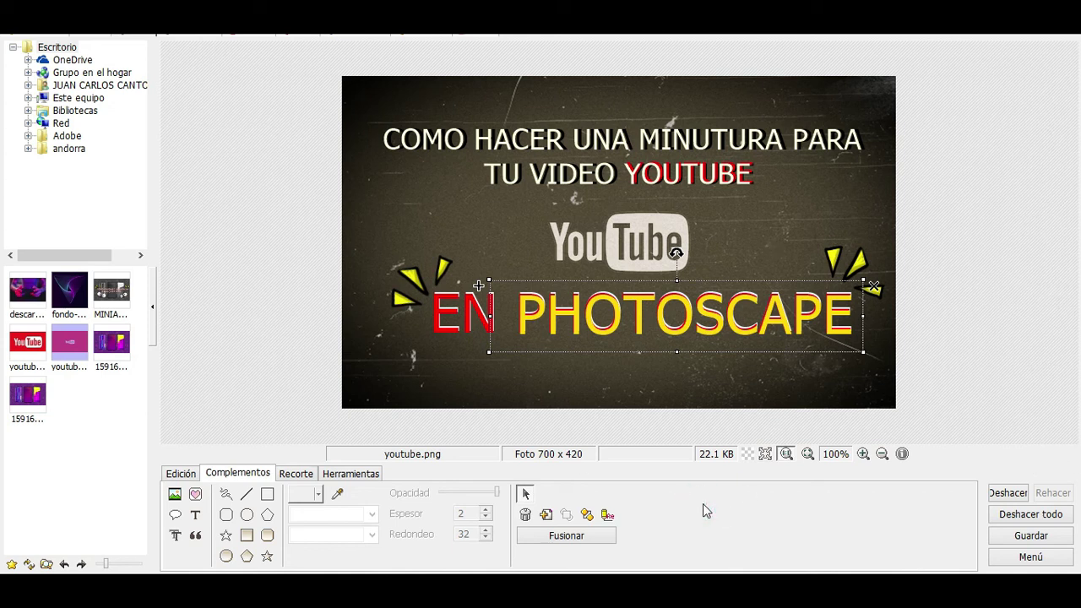
pyautogui.click(236, 319)
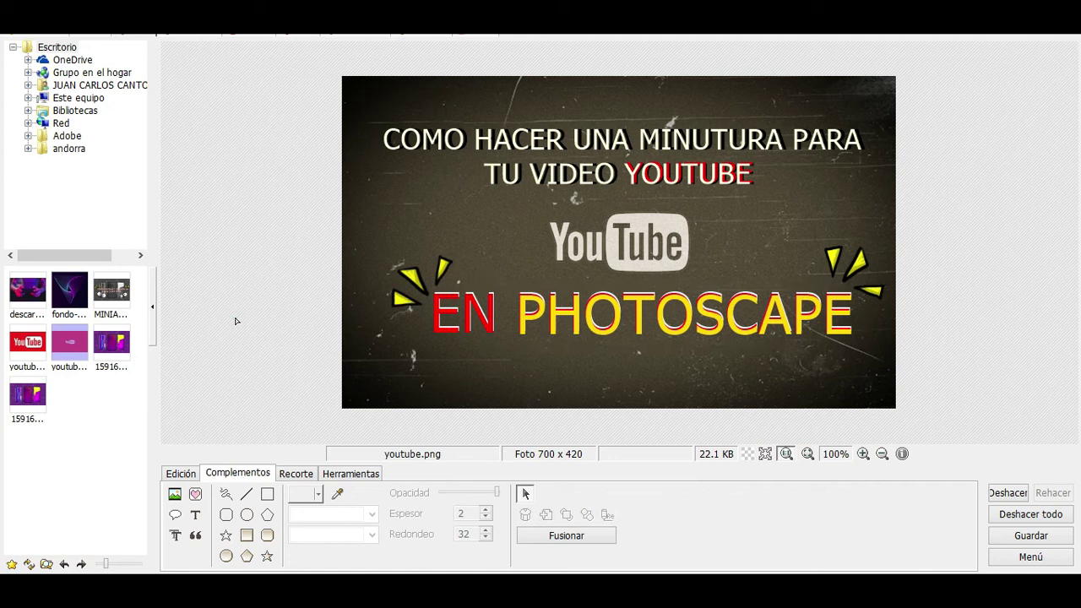